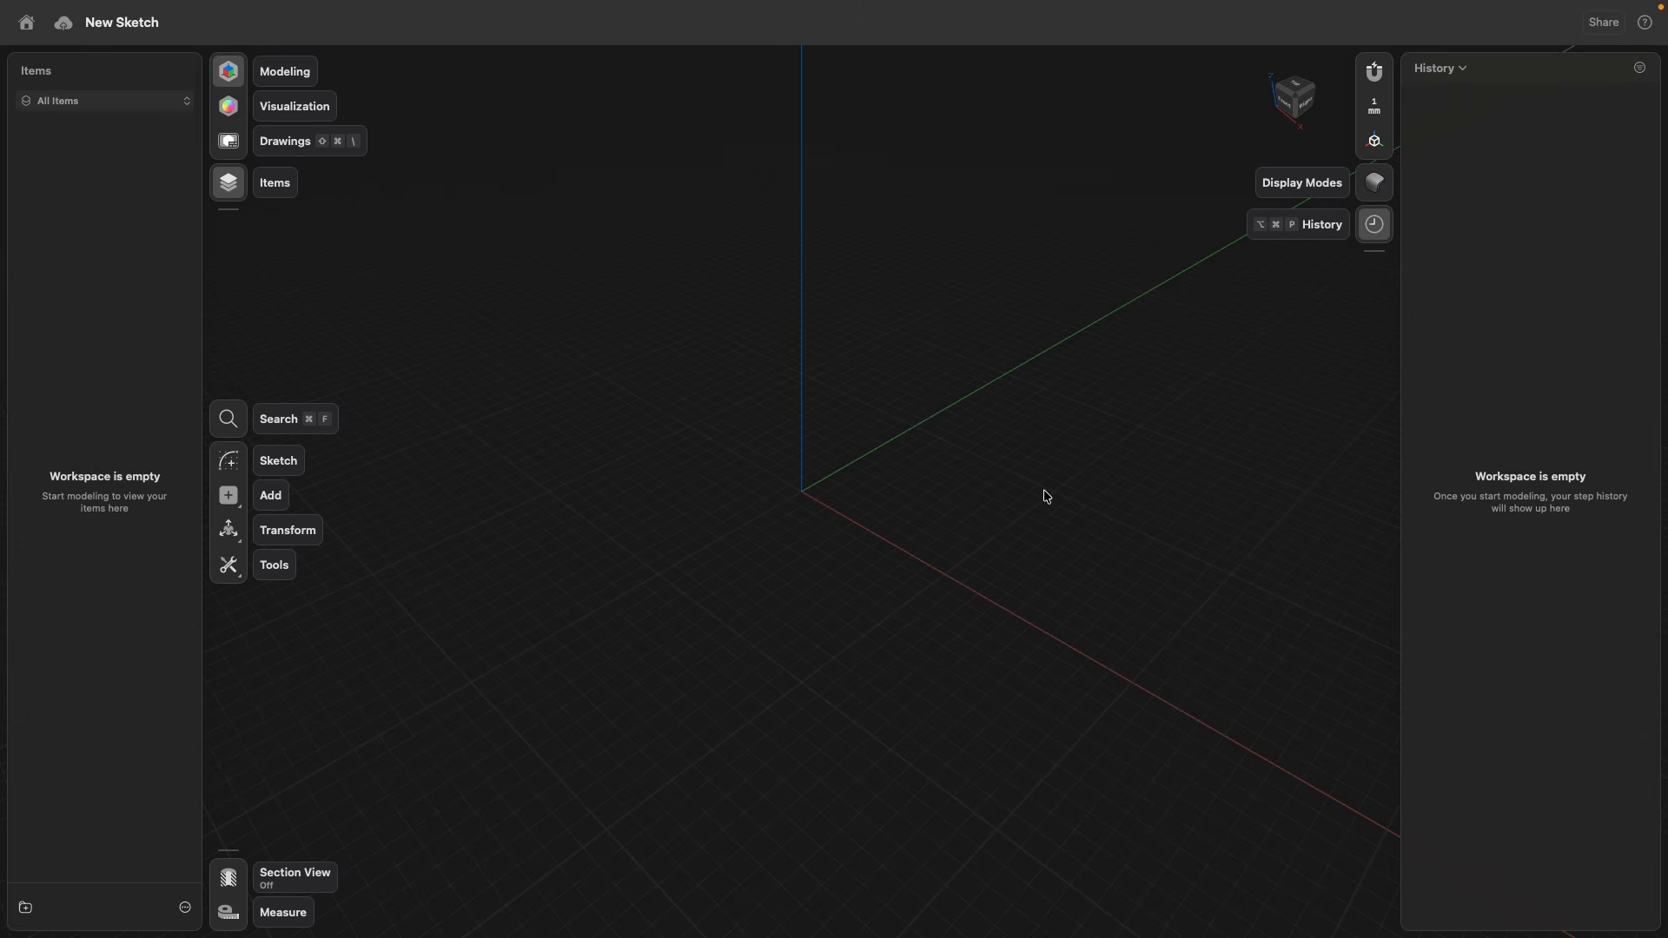
Step: Sketch a 20 × 20 mm centre rectangle at the origin on the horizontal ground plane and finish the sketch
click(226, 463)
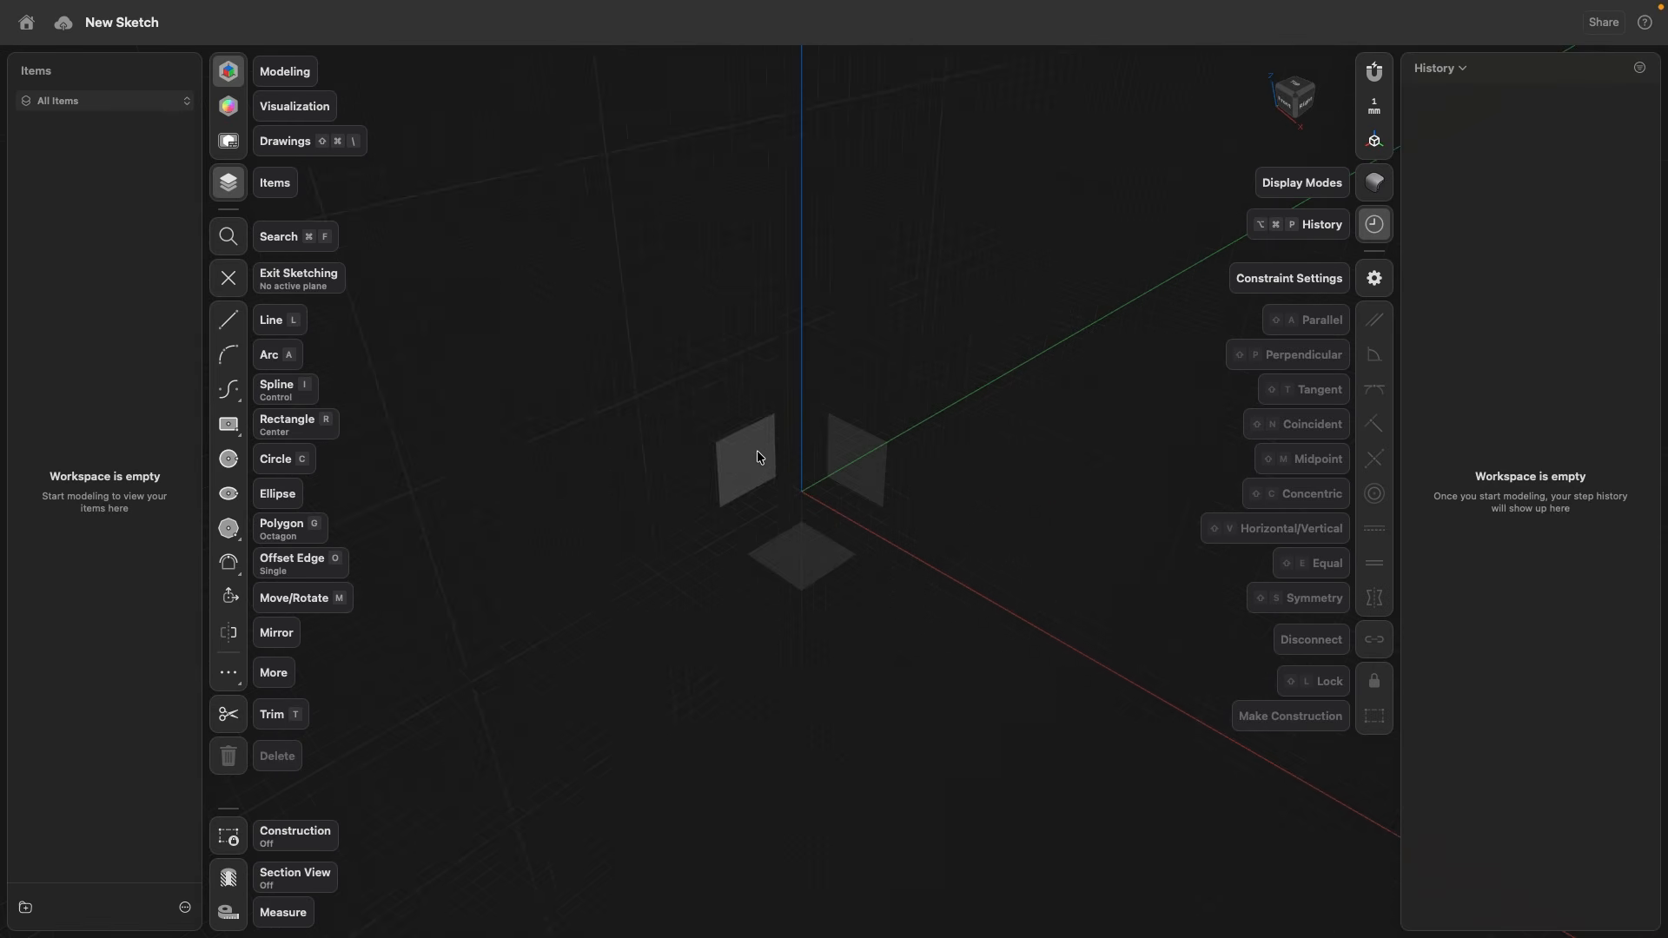
click(800, 551)
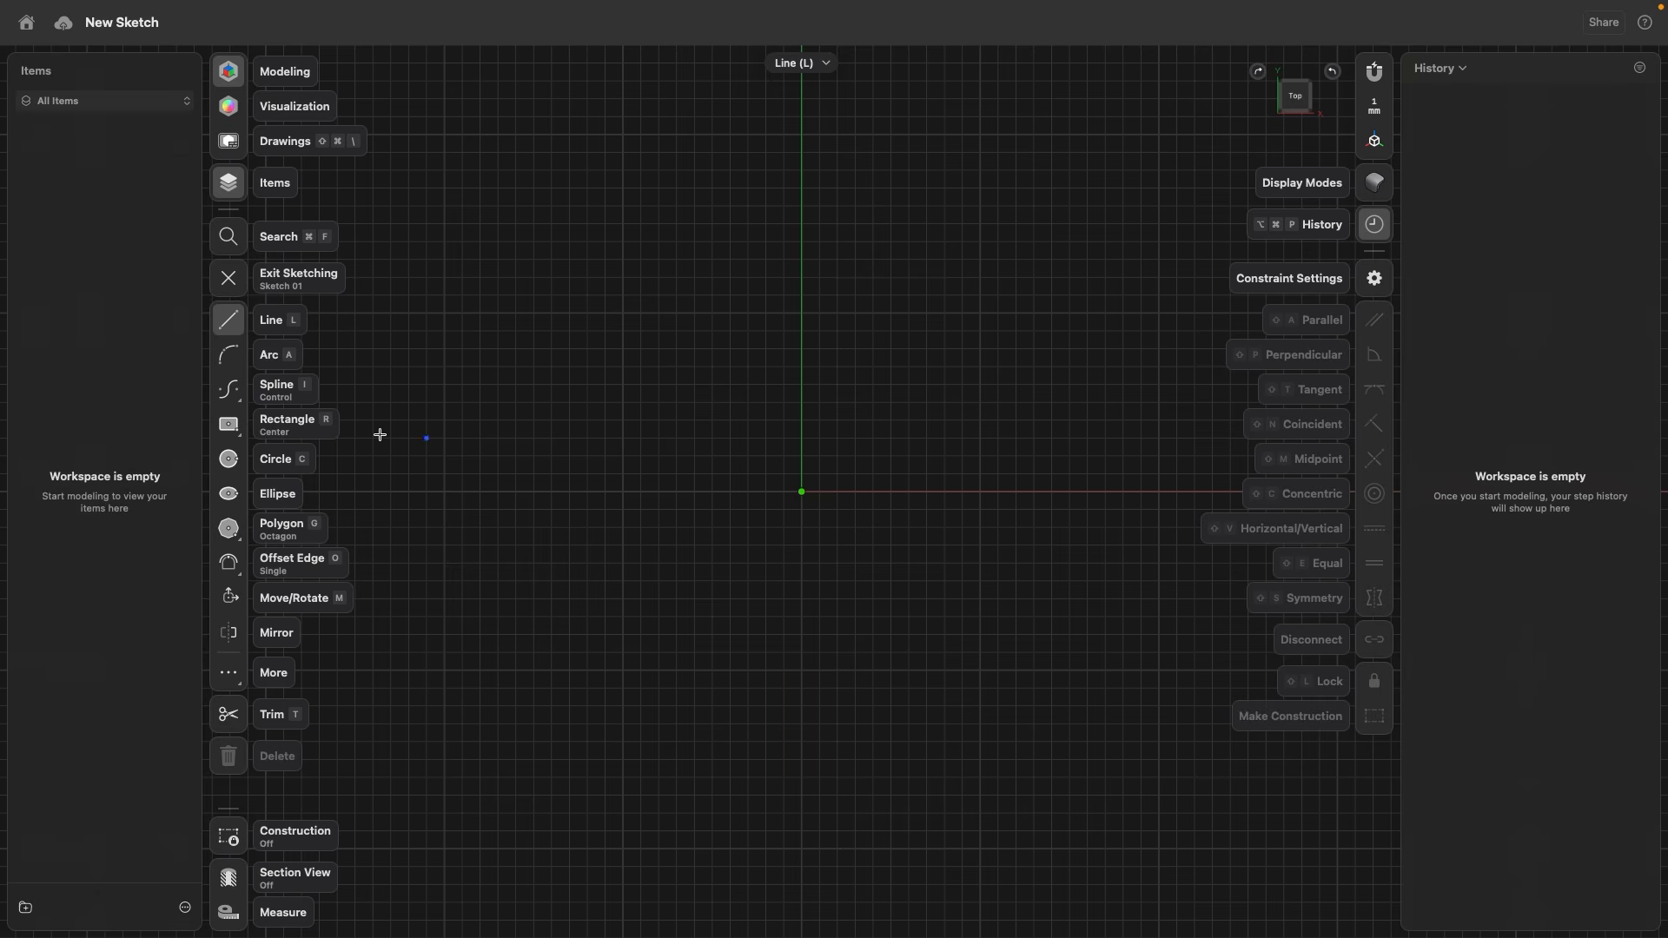
click(231, 426)
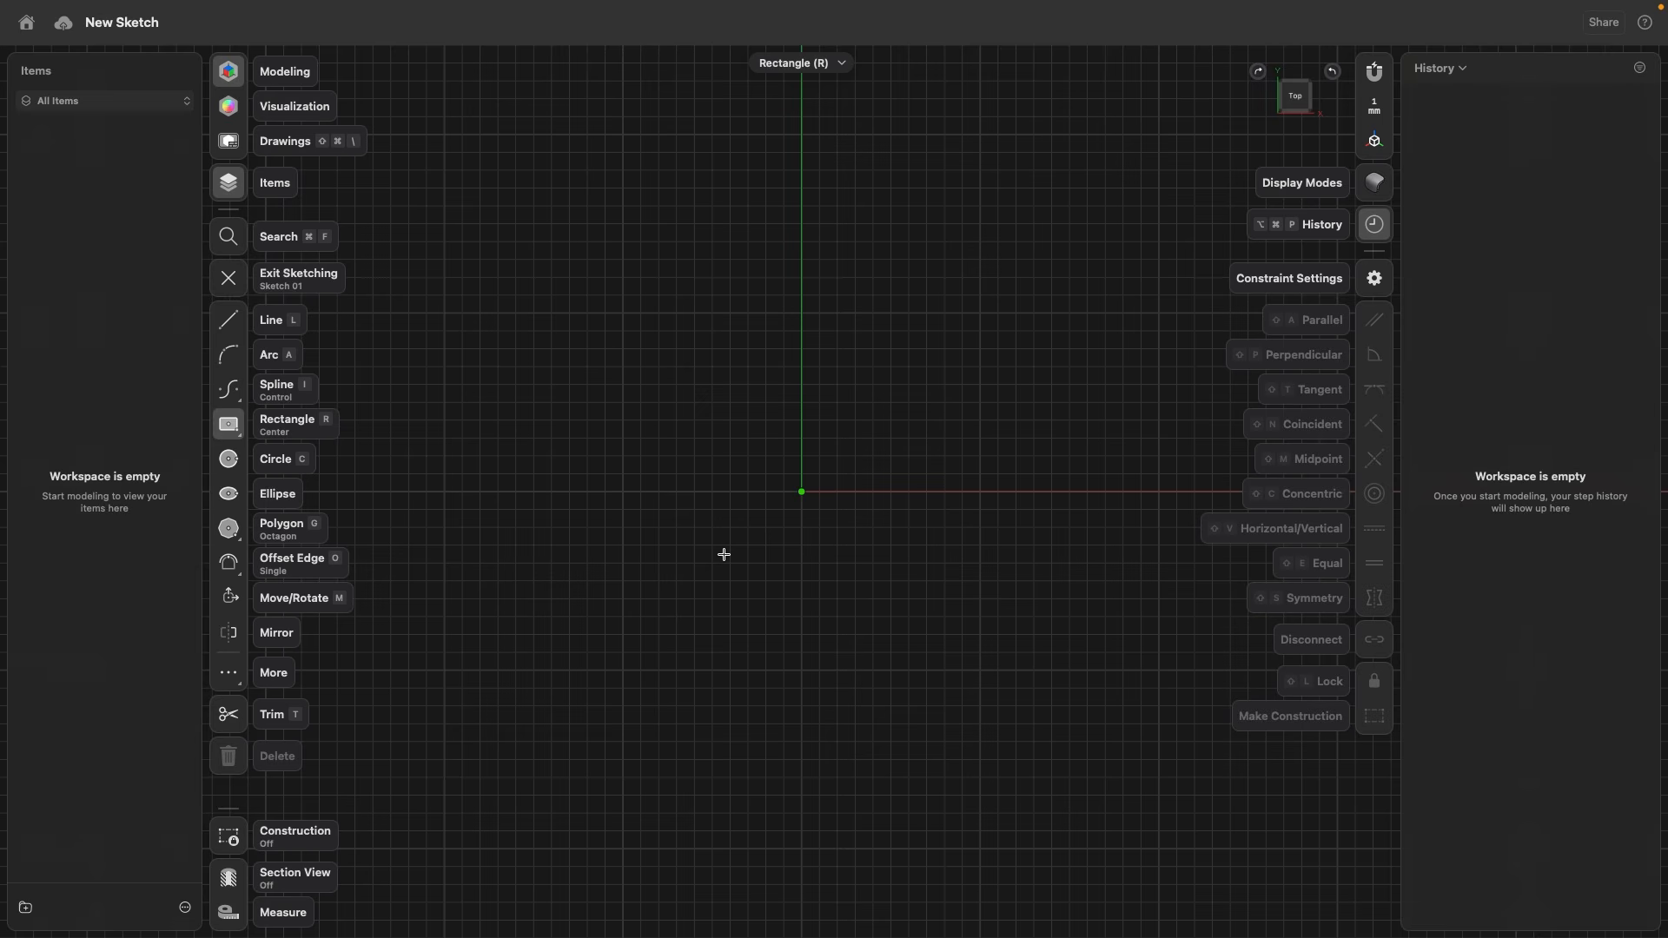
click(802, 493)
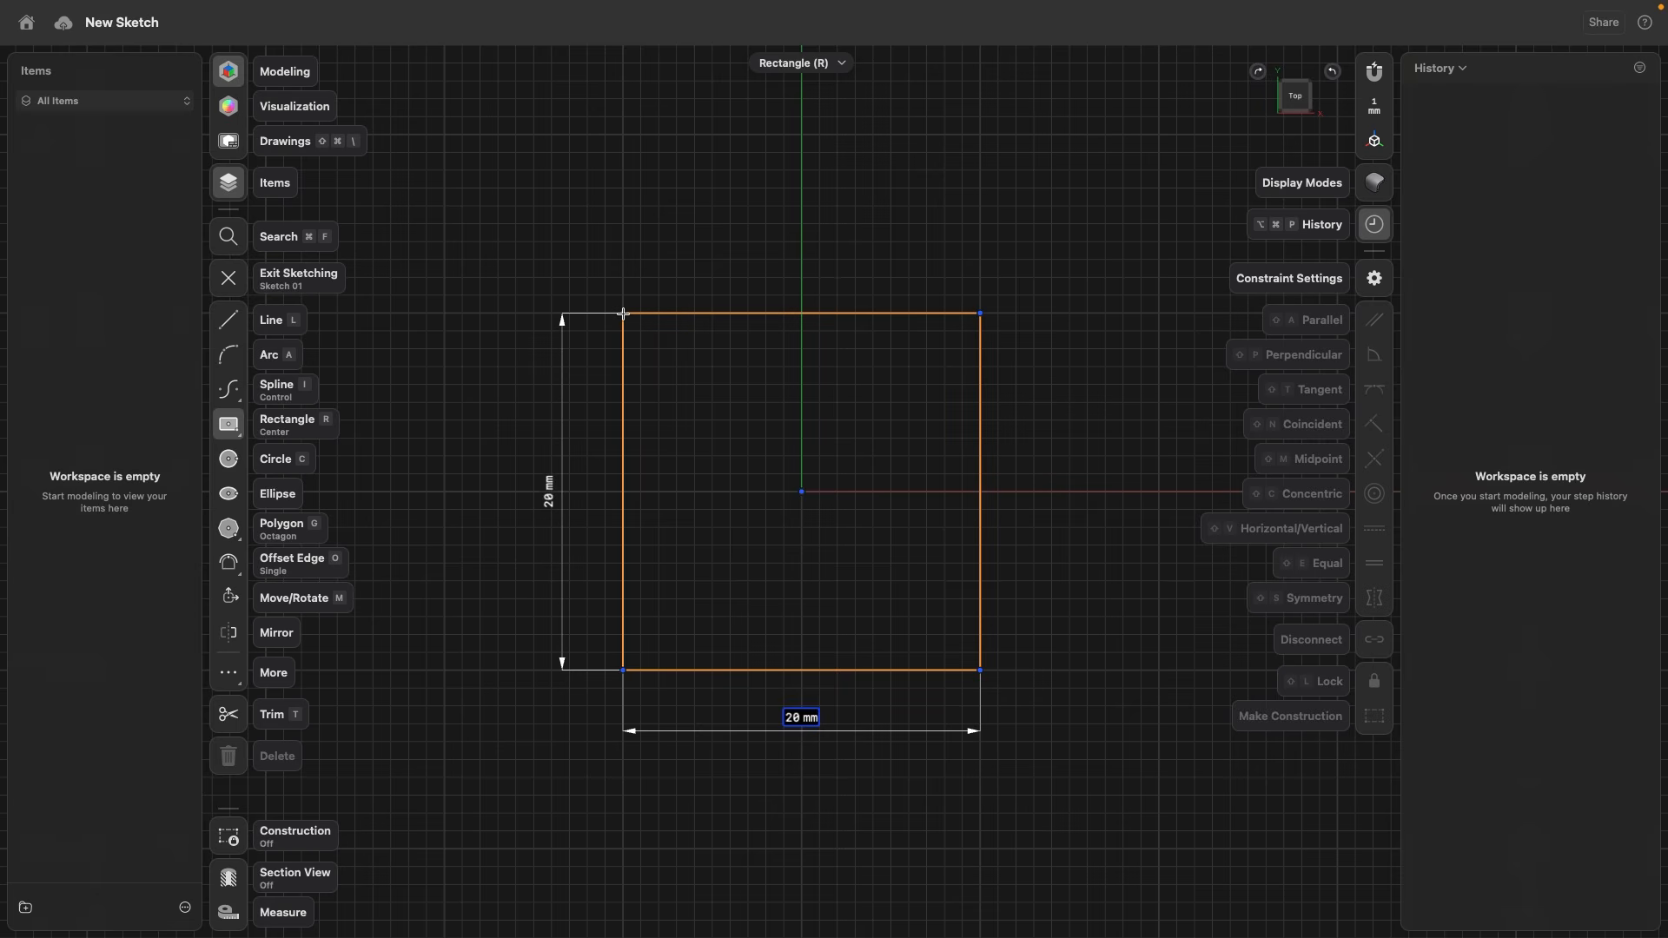
click(623, 313)
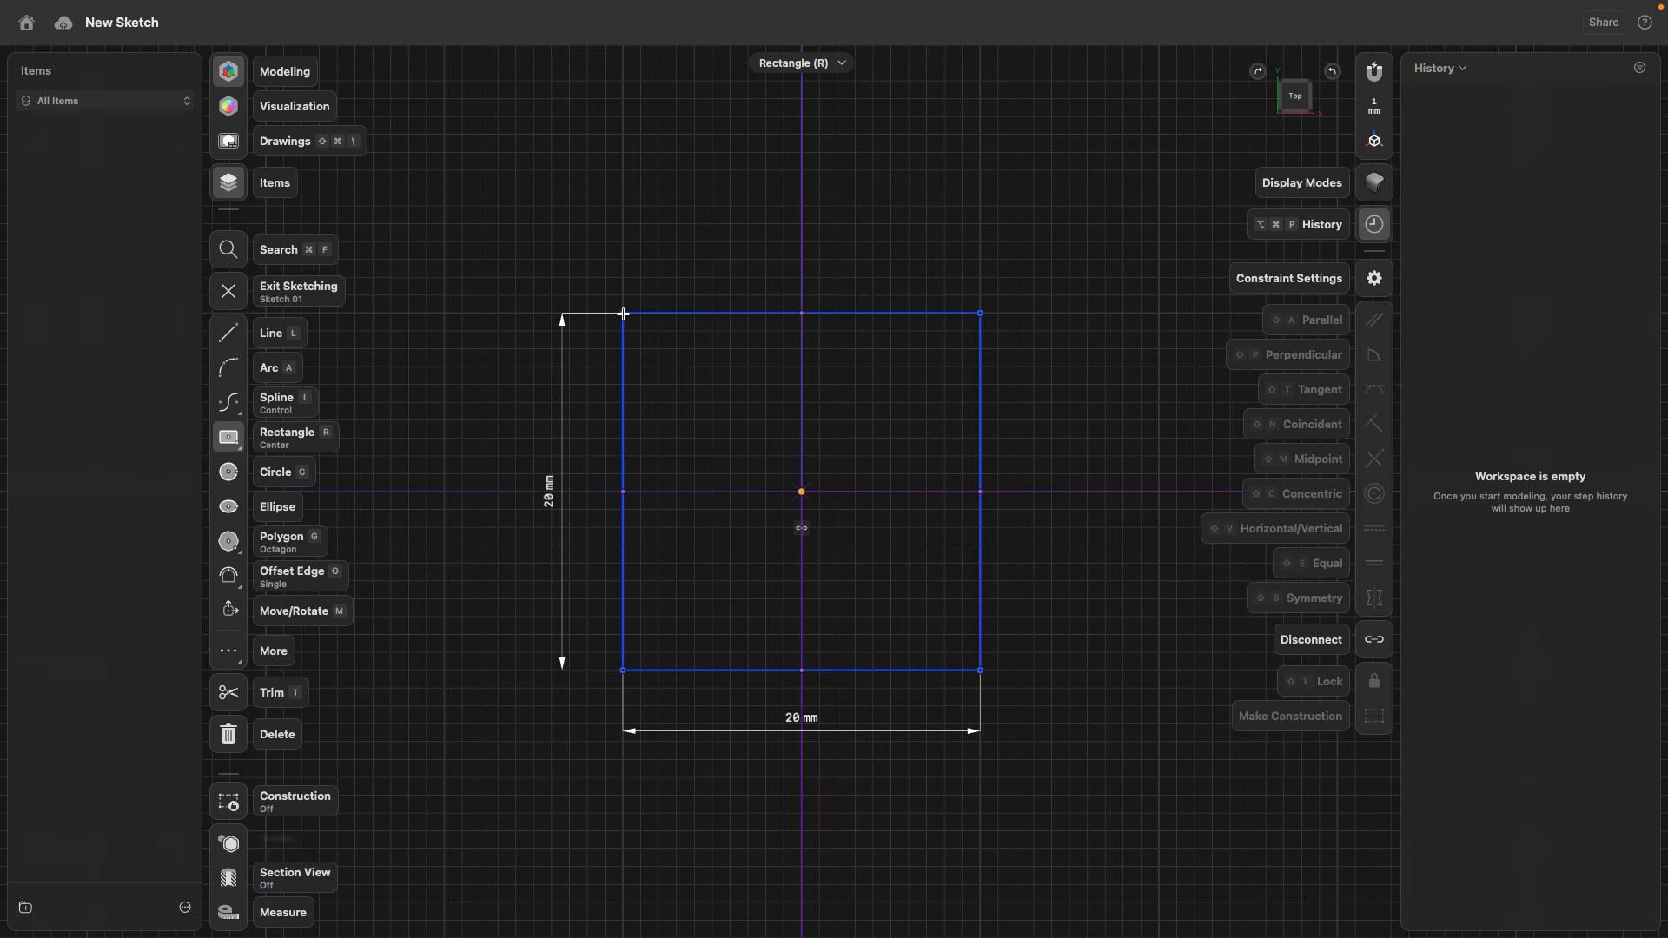
click(231, 295)
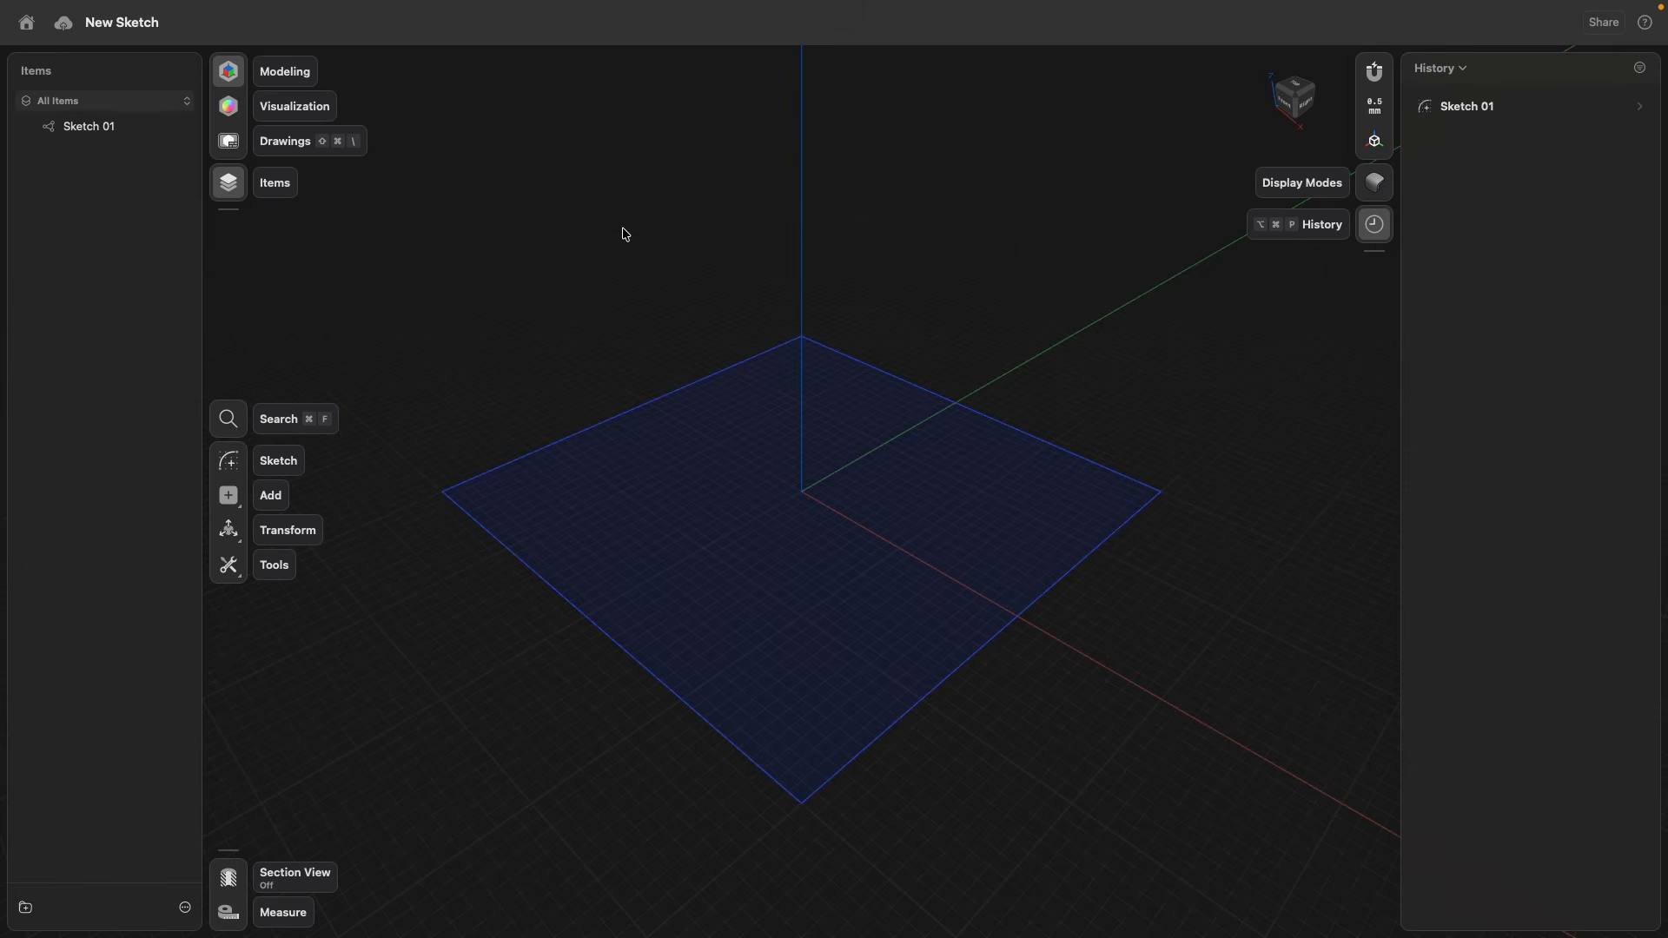
Step: Sketch a 20 × 20 mm centre rectangle at the origin on the front plane and finish the sketch
click(1289, 108)
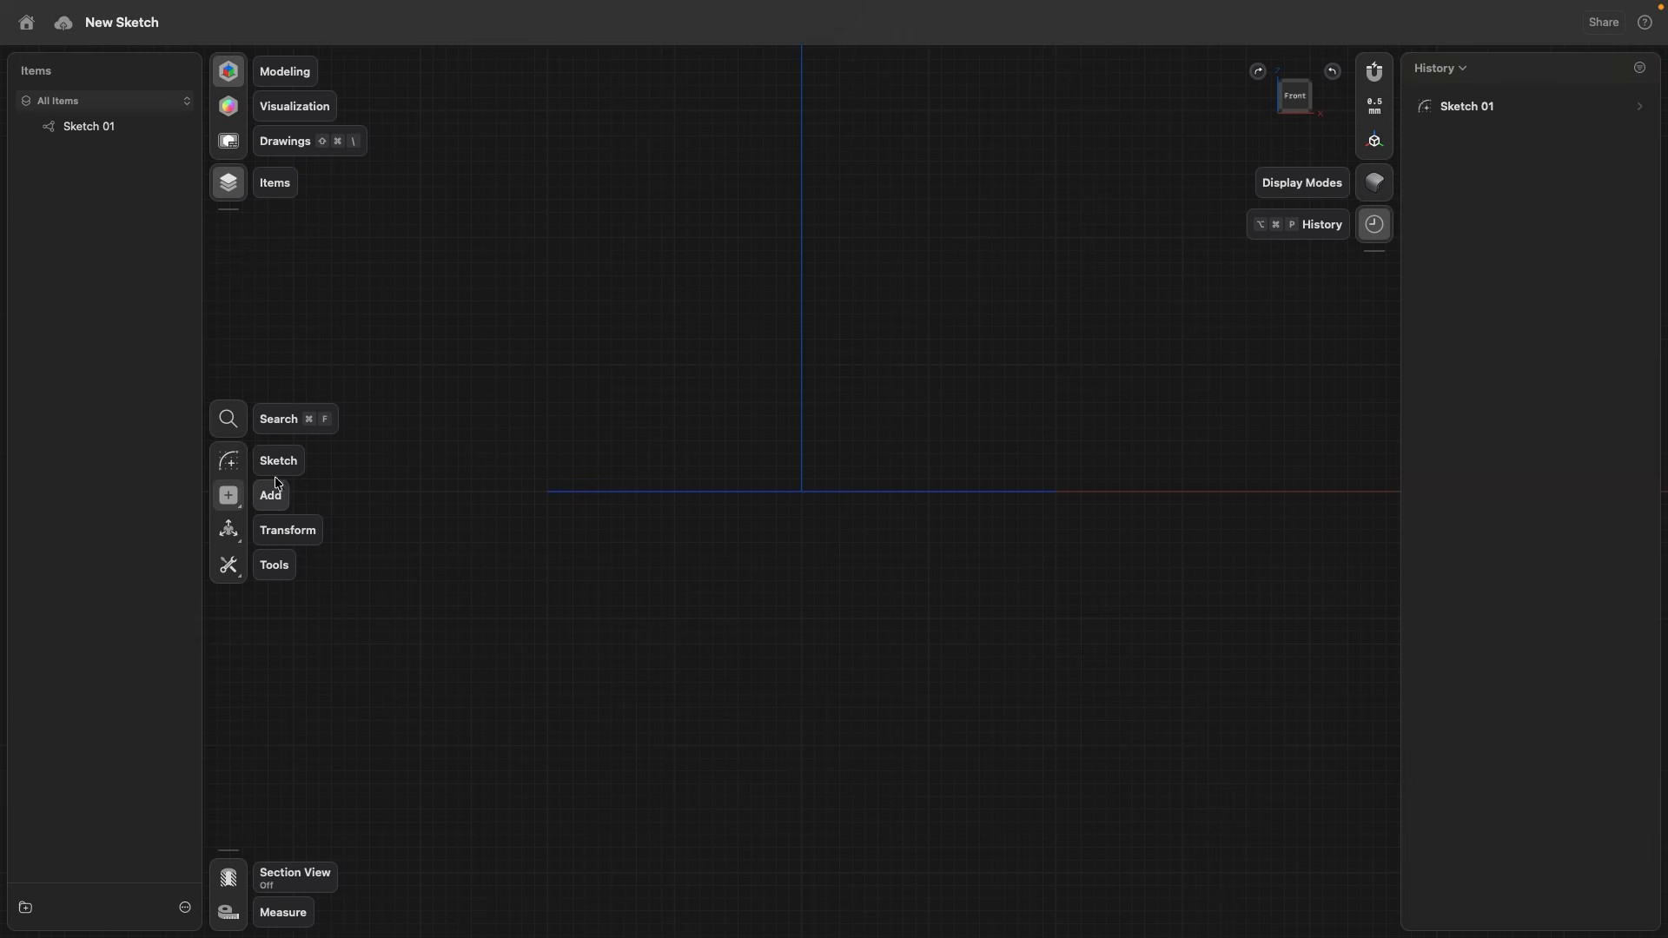
click(225, 467)
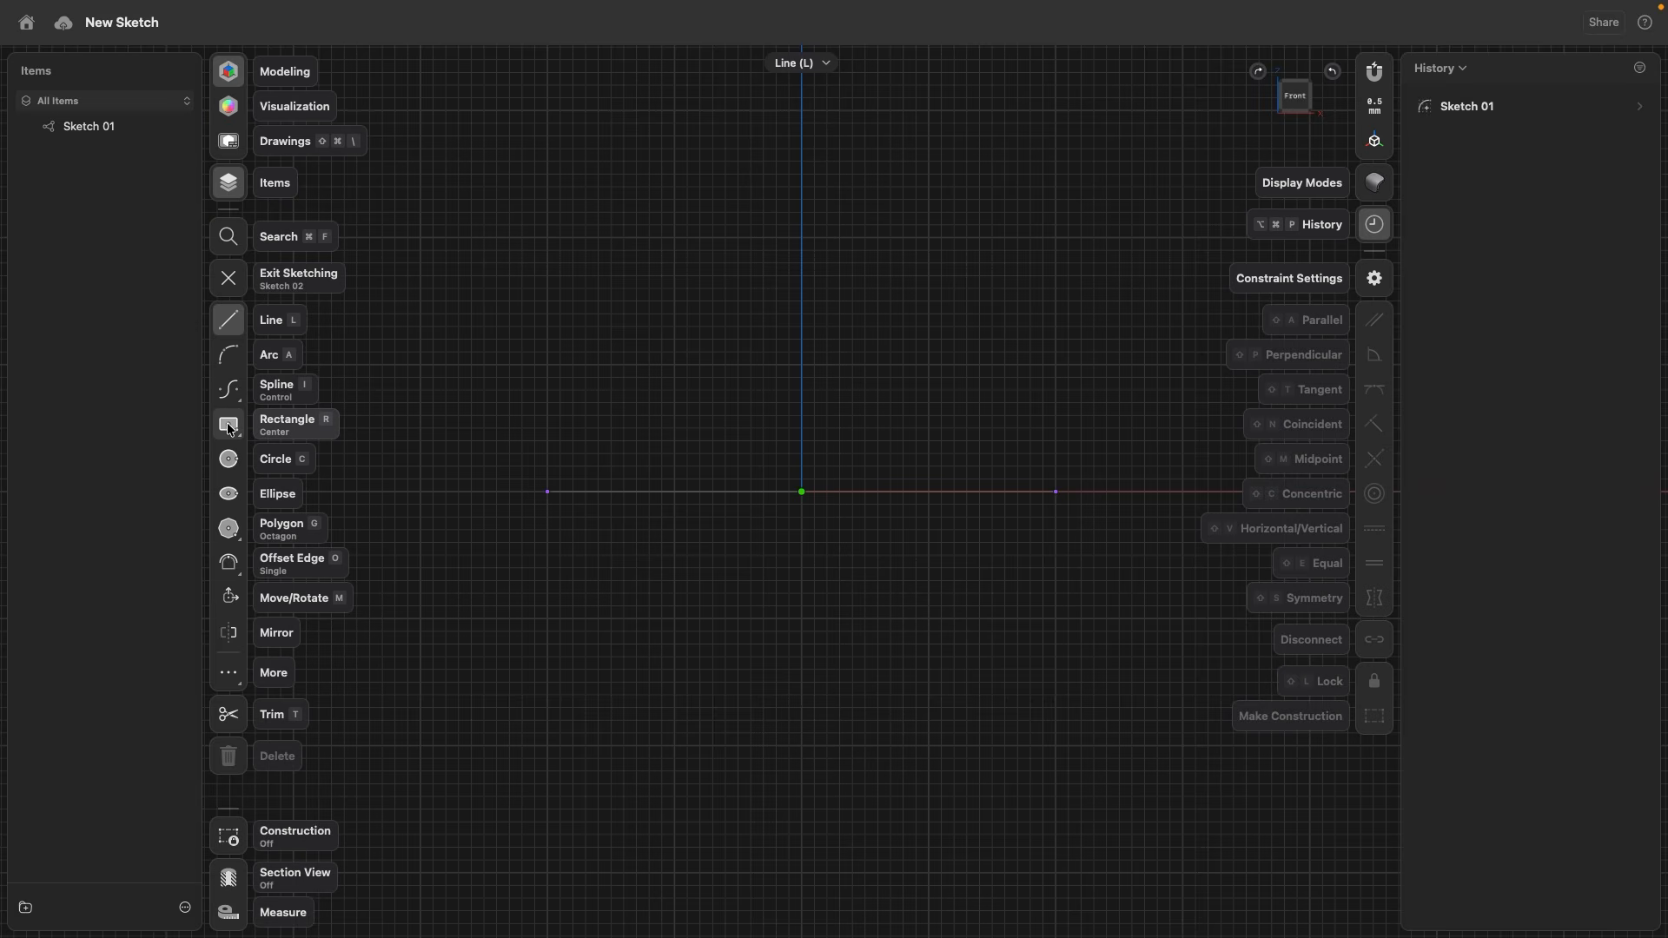
click(229, 427)
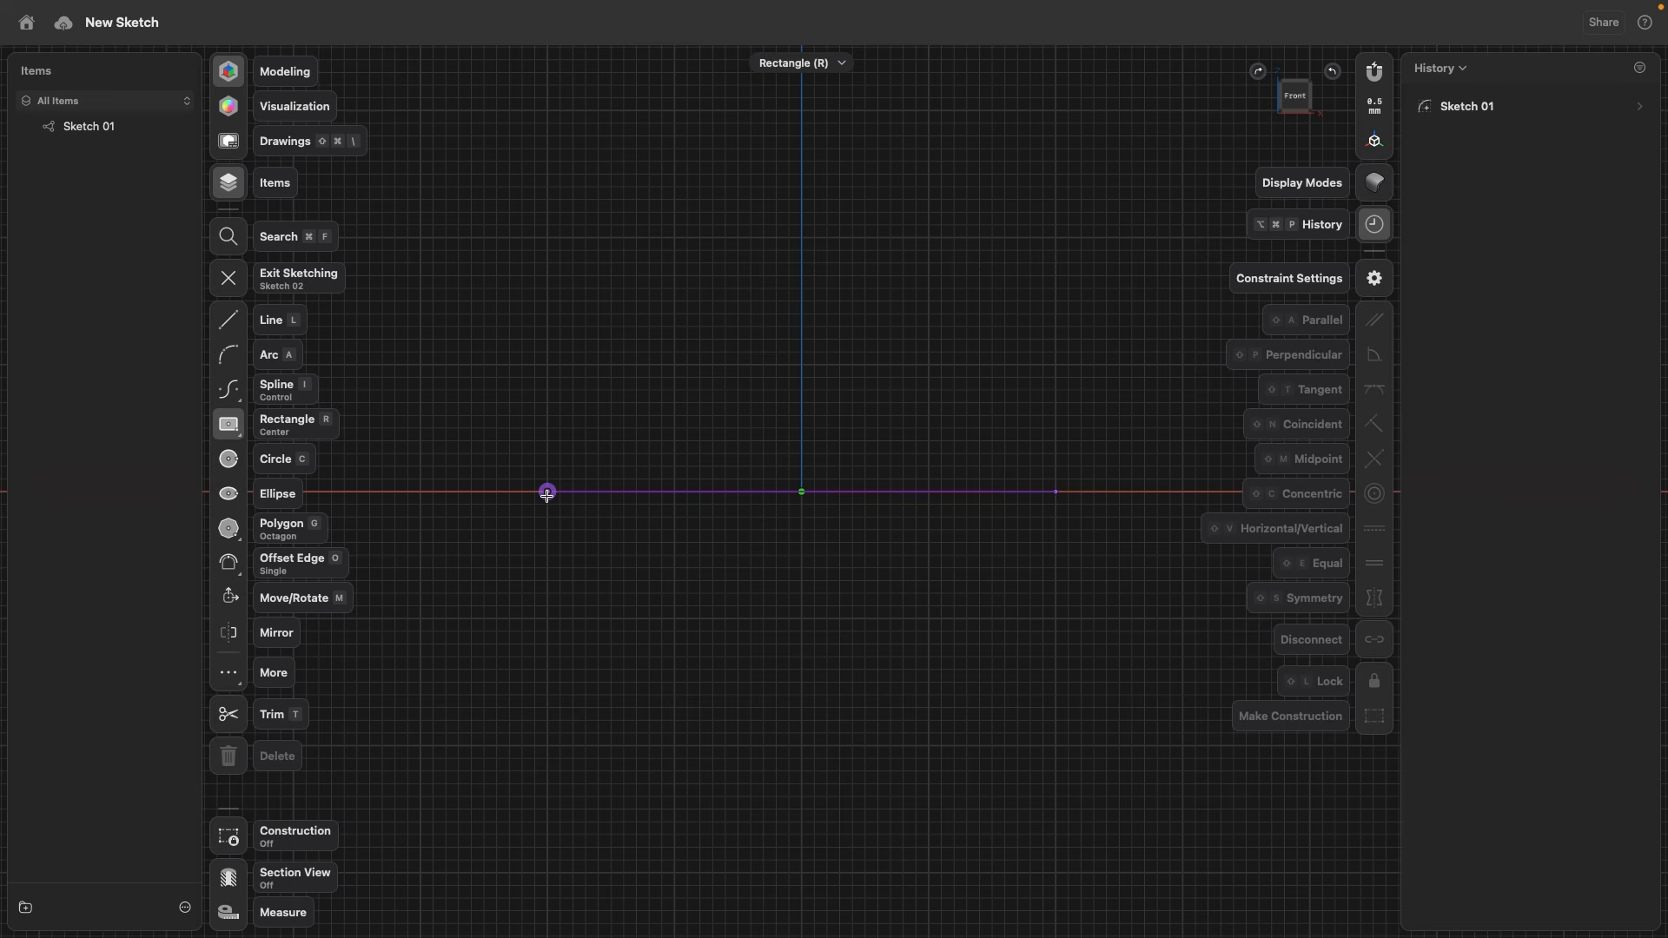
click(801, 492)
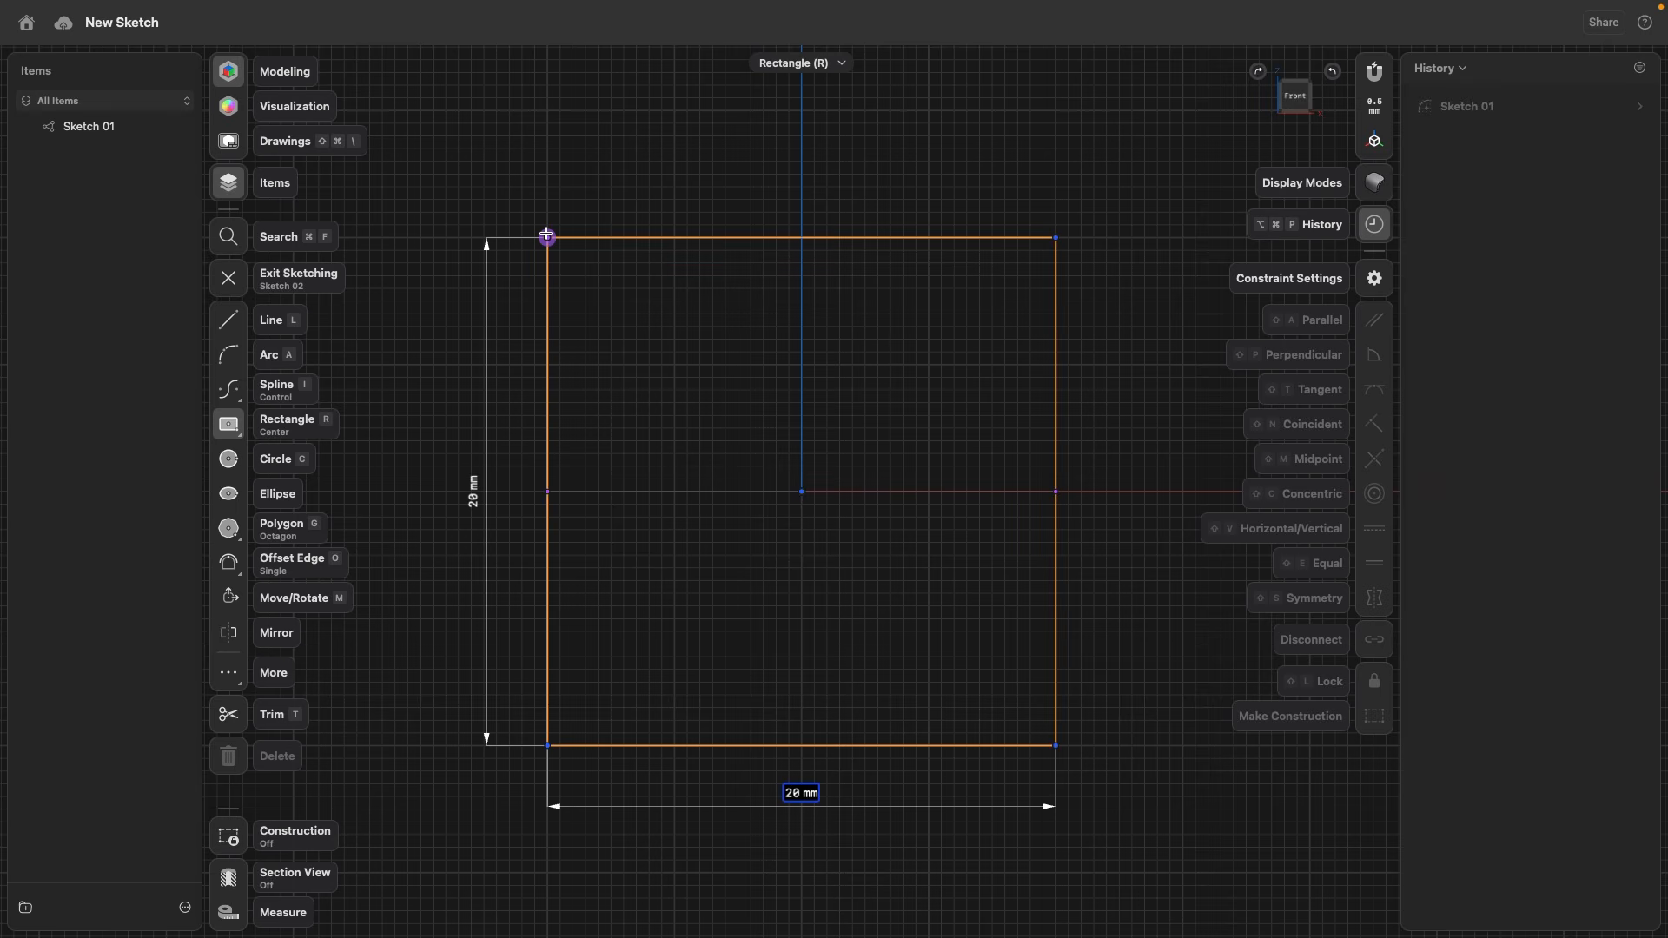
click(547, 236)
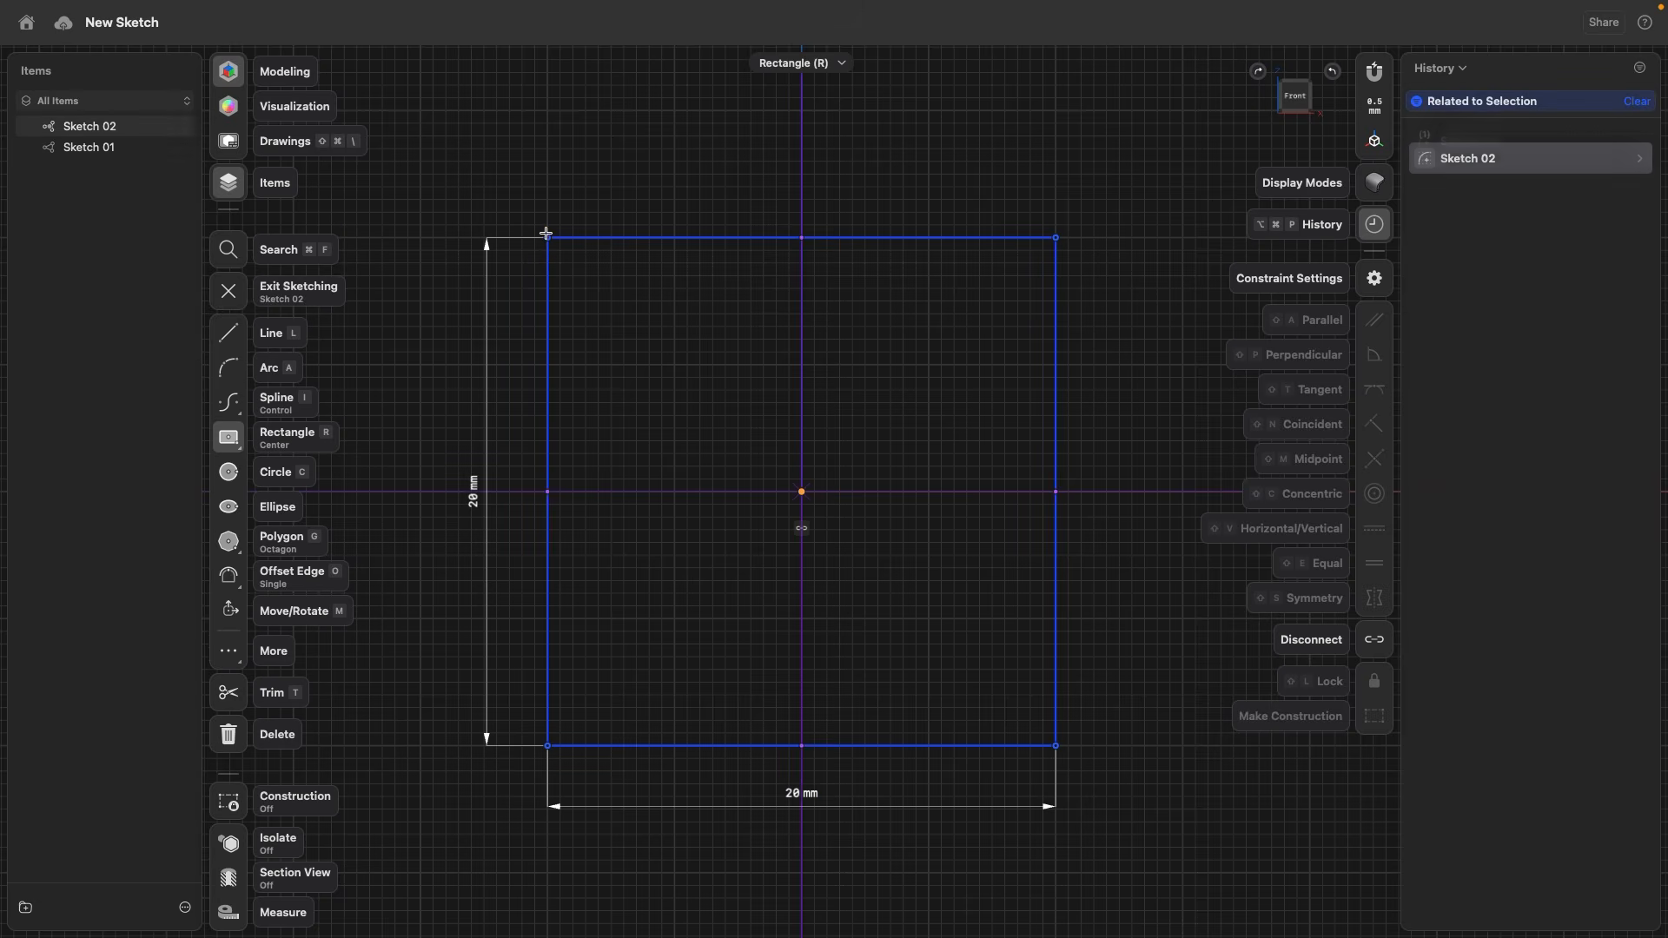
click(228, 293)
key(space)
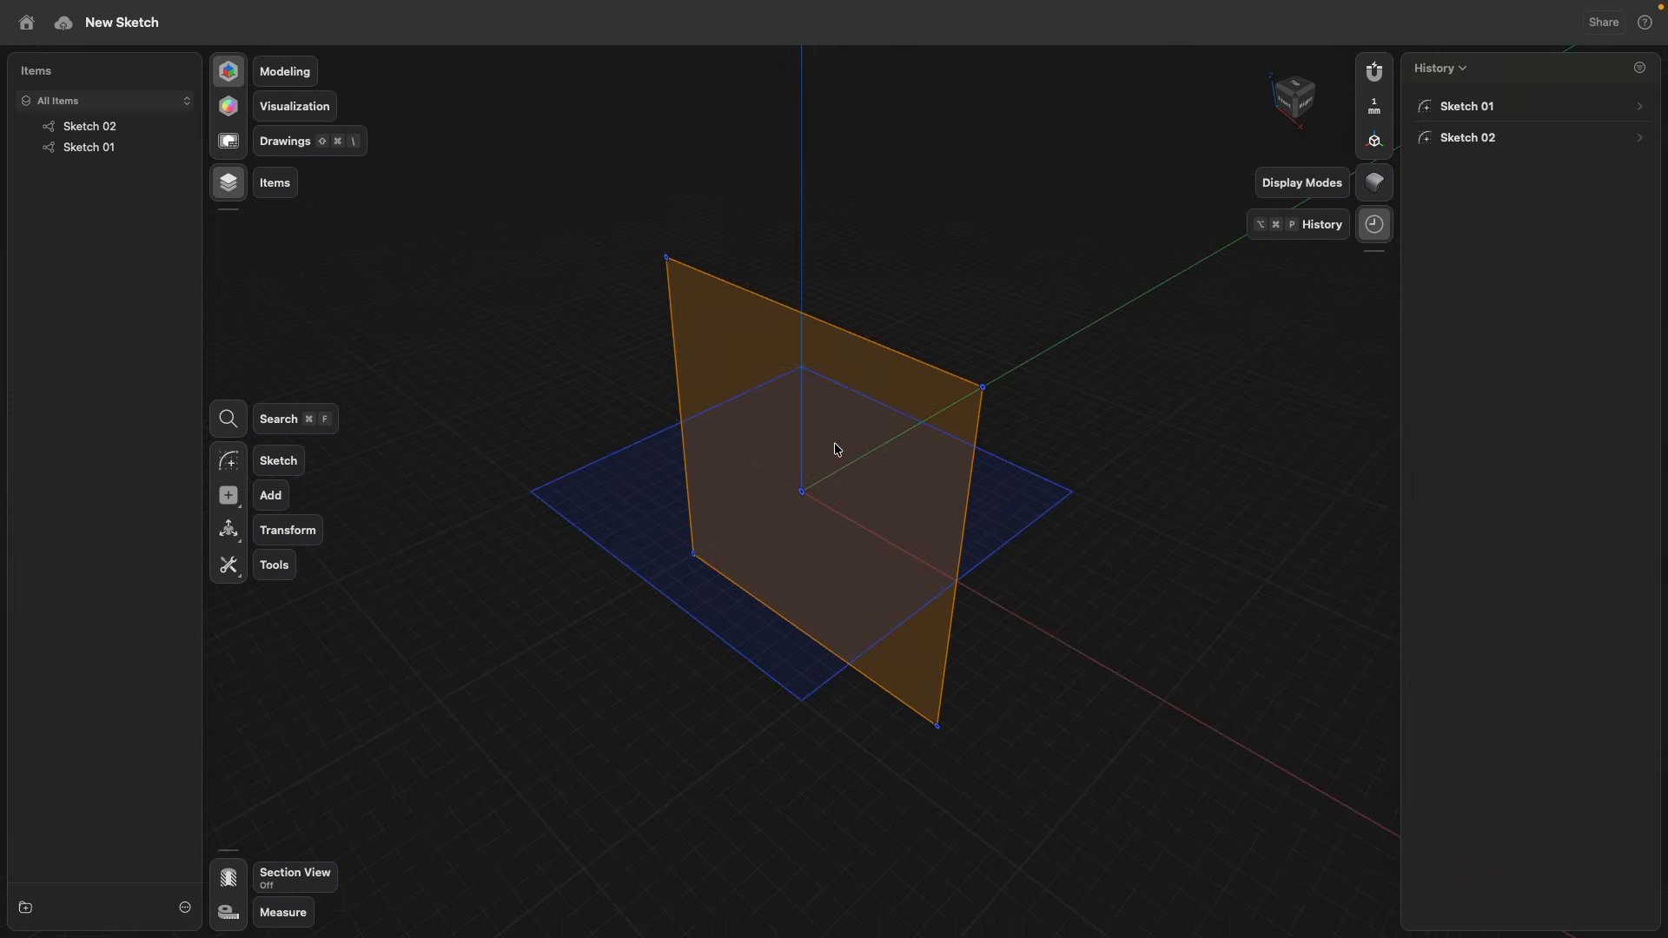
mouse_move(824, 494)
right_down()
mouse_move(700, 458)
mouse_move(707, 399)
mouse_move(829, 478)
right_up()
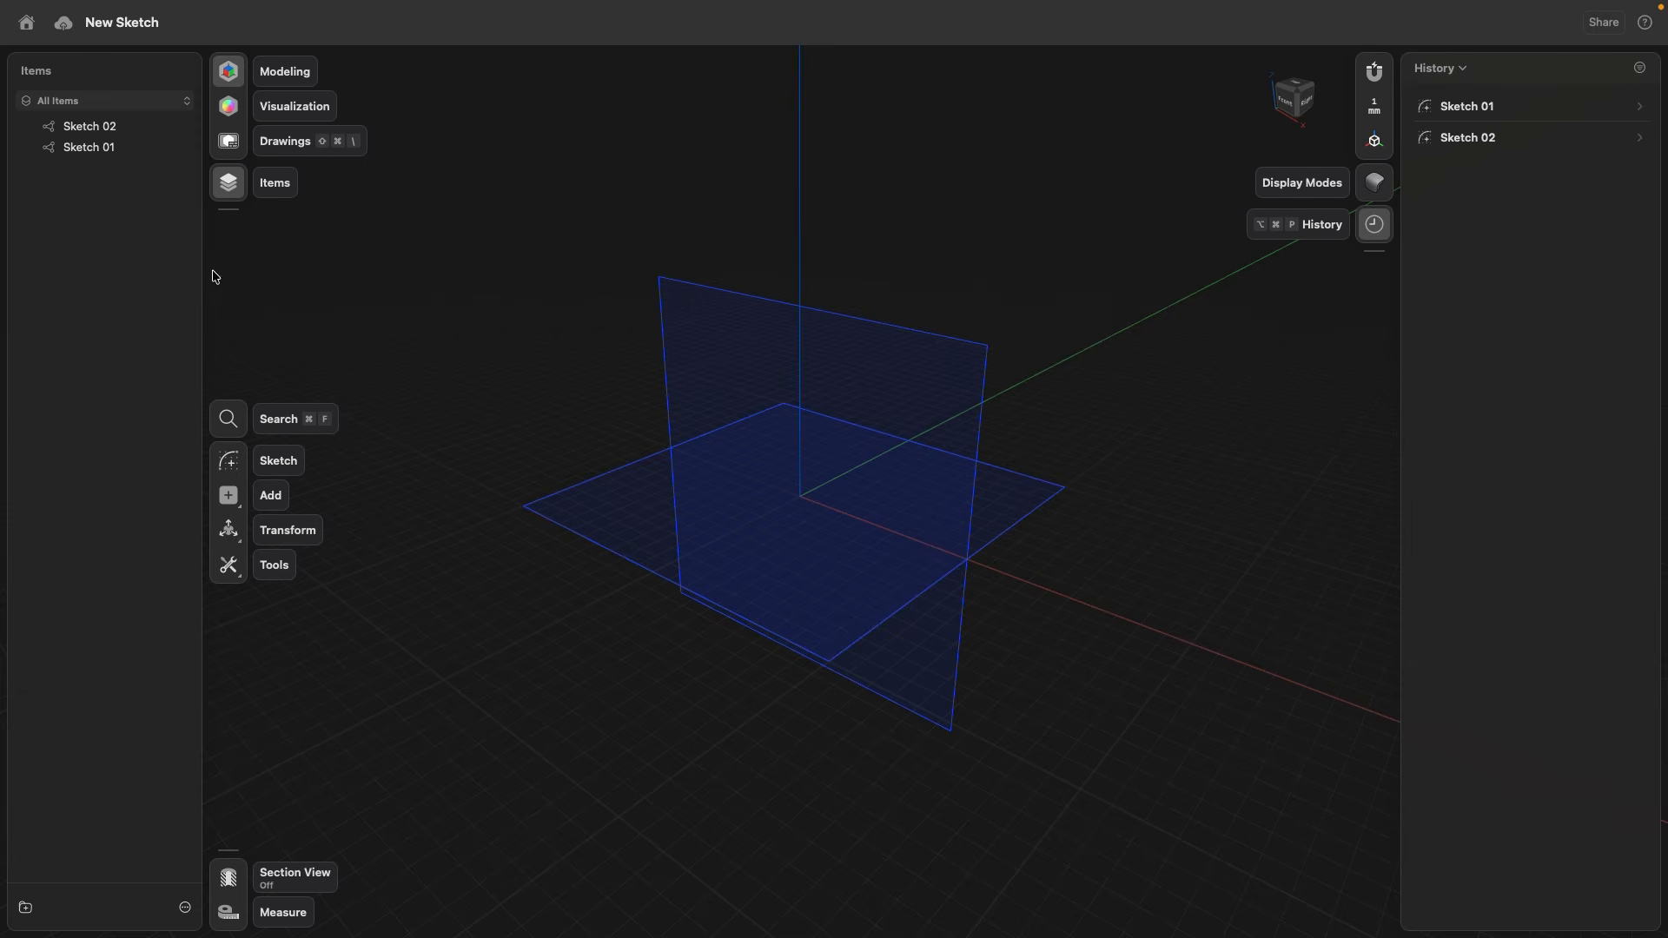
Step: Hide Sketch 02 and use Move/Rotate to place a copy of Sketch 01 about 21.4 mm above the original
click(180, 132)
click(180, 132)
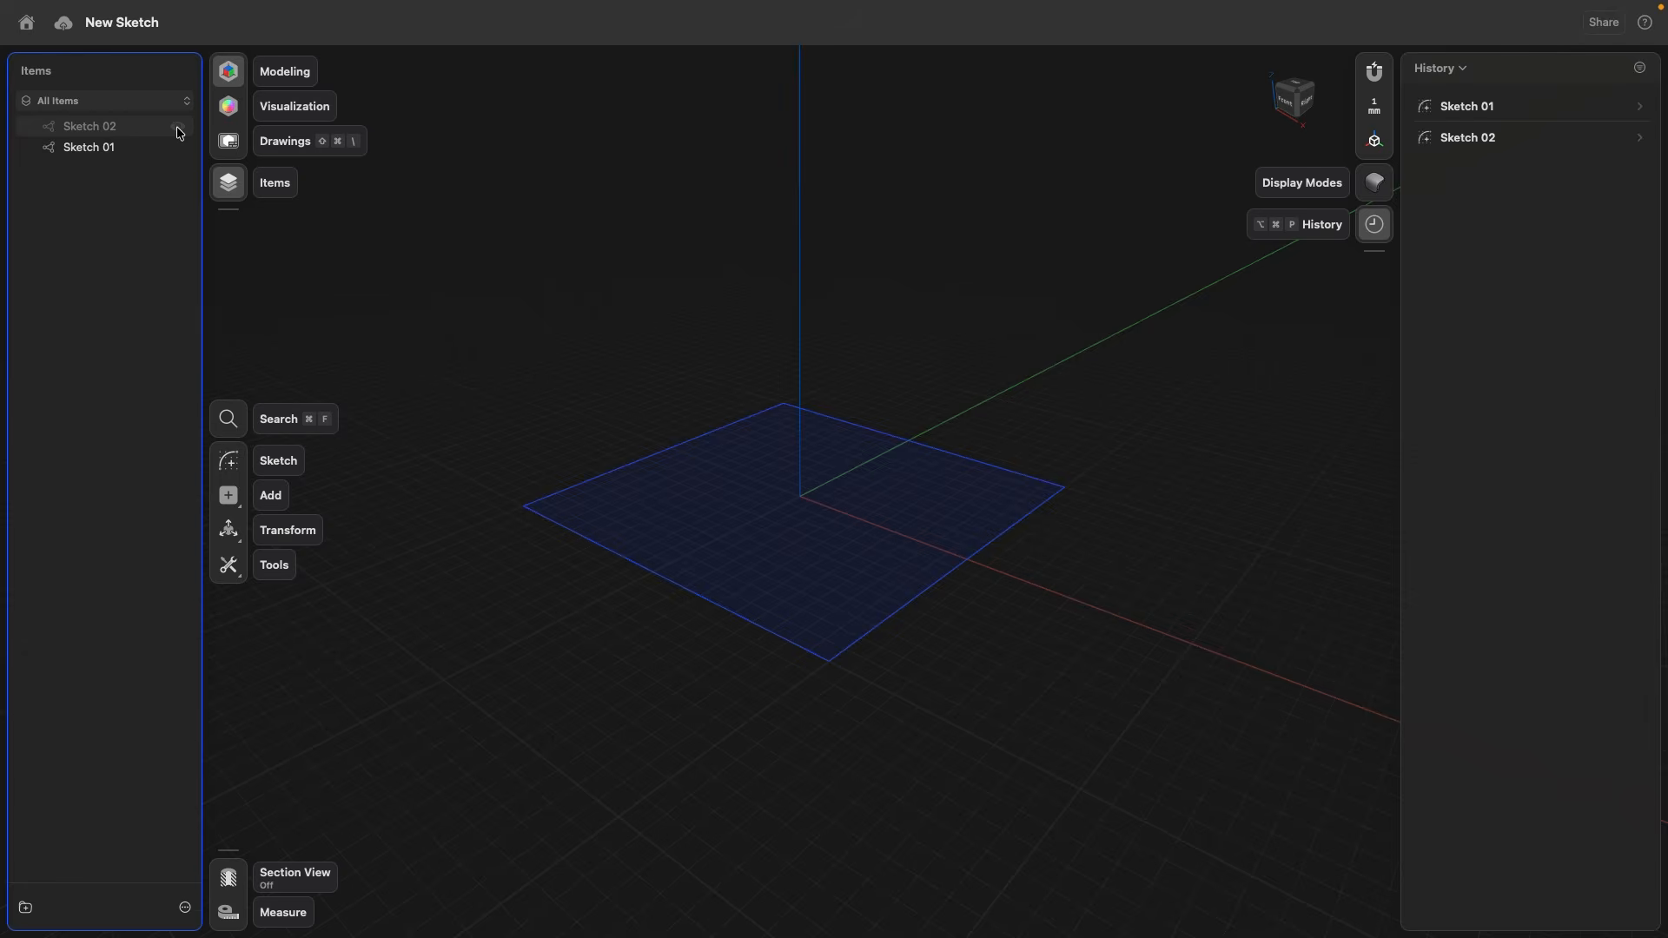
double_click(104, 150)
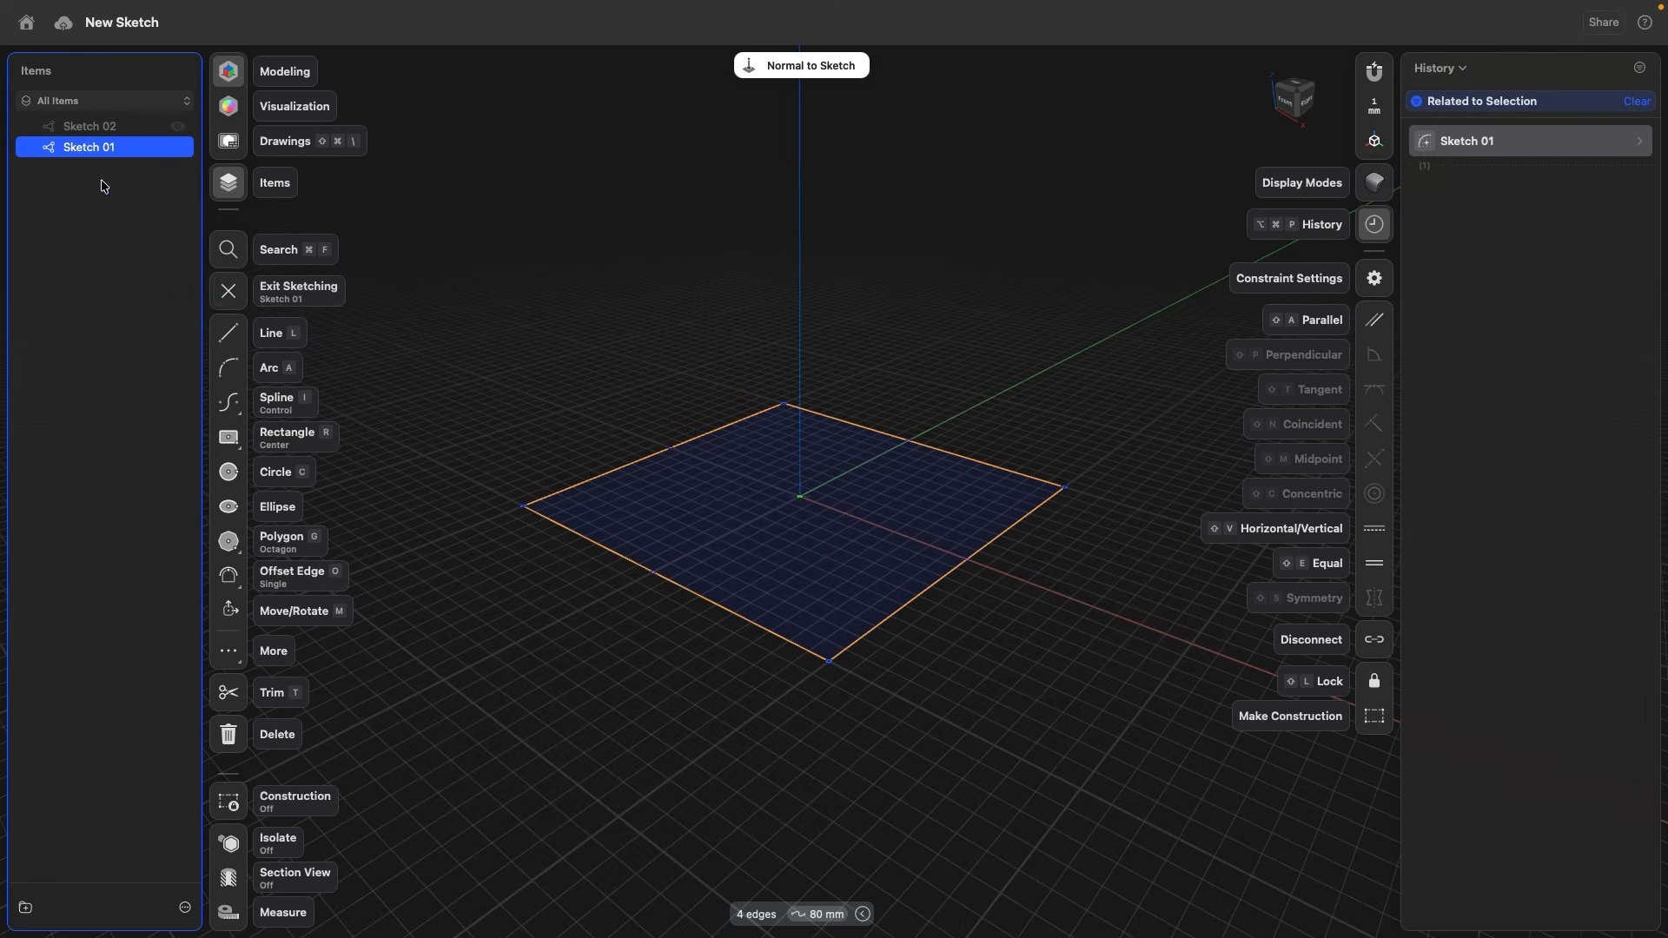
click(229, 294)
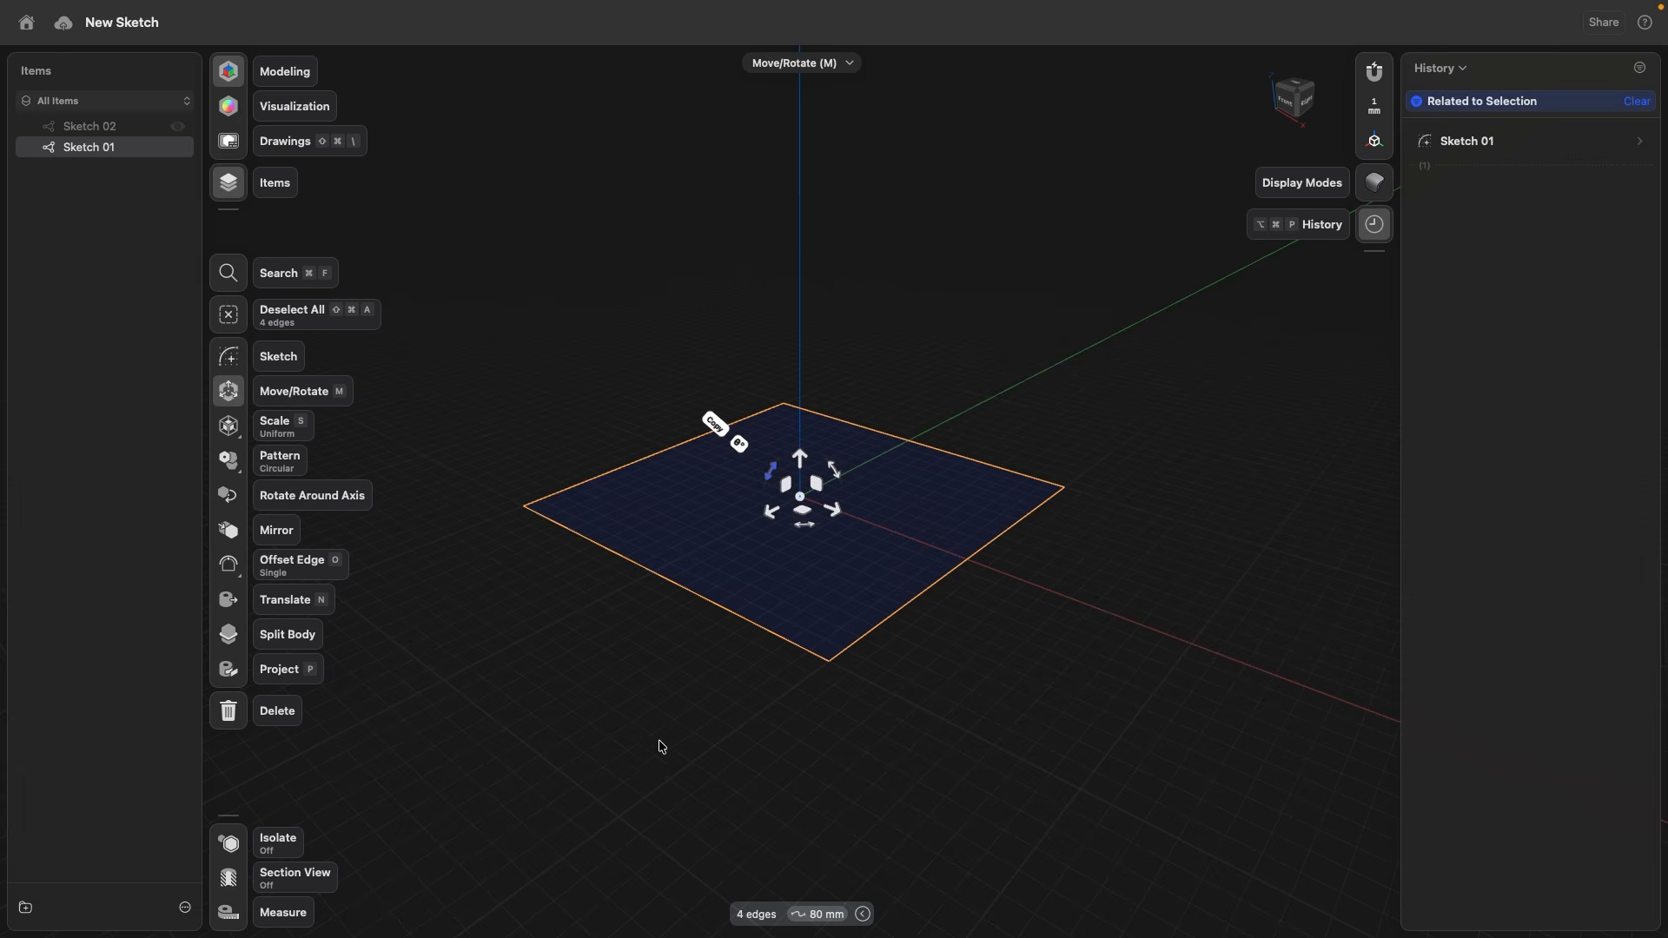
middle_drag(610, 654, 602, 761)
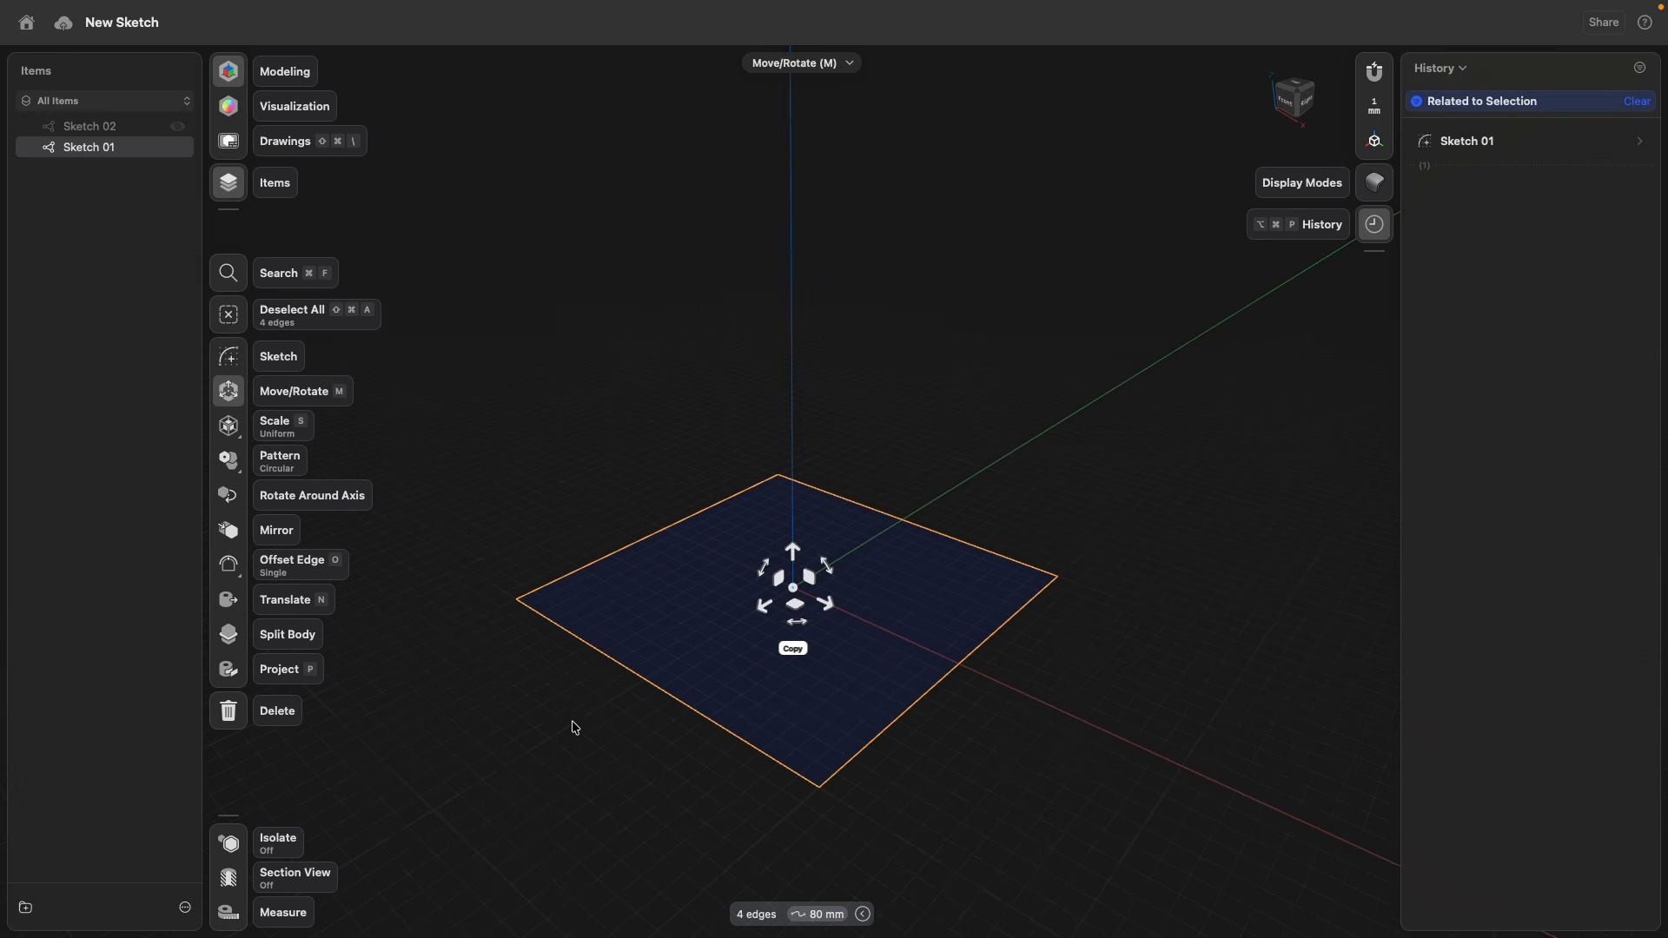
click(794, 650)
middle_drag(797, 575, 785, 635)
scroll(789, 612, down, 2)
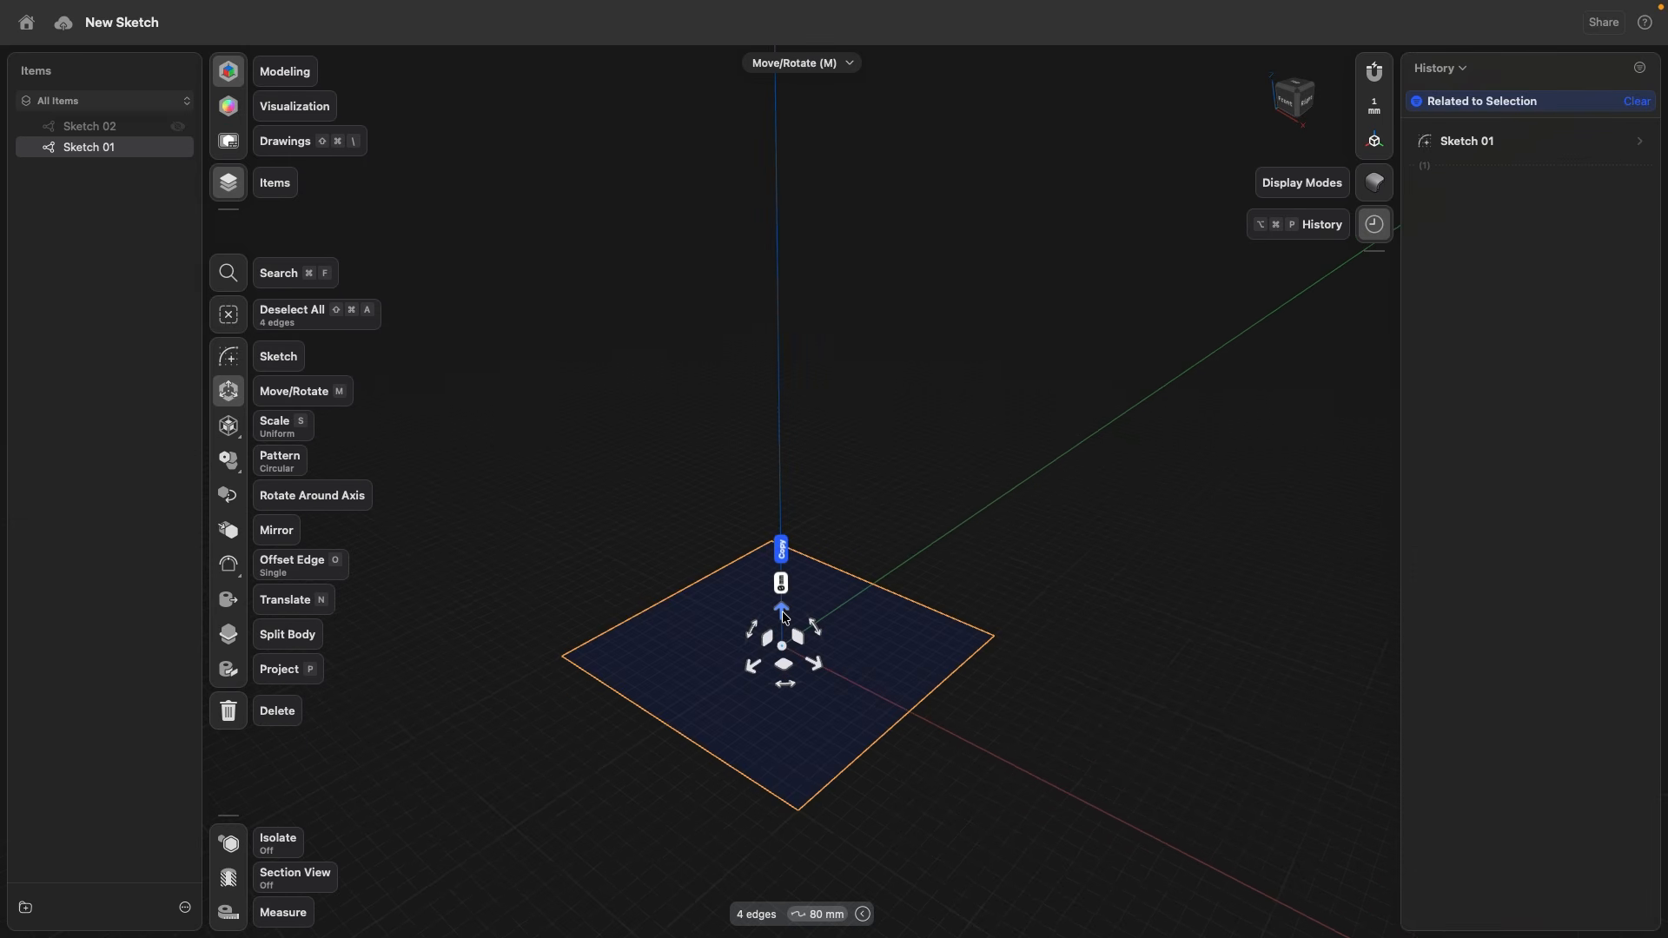
drag(784, 617, 786, 293)
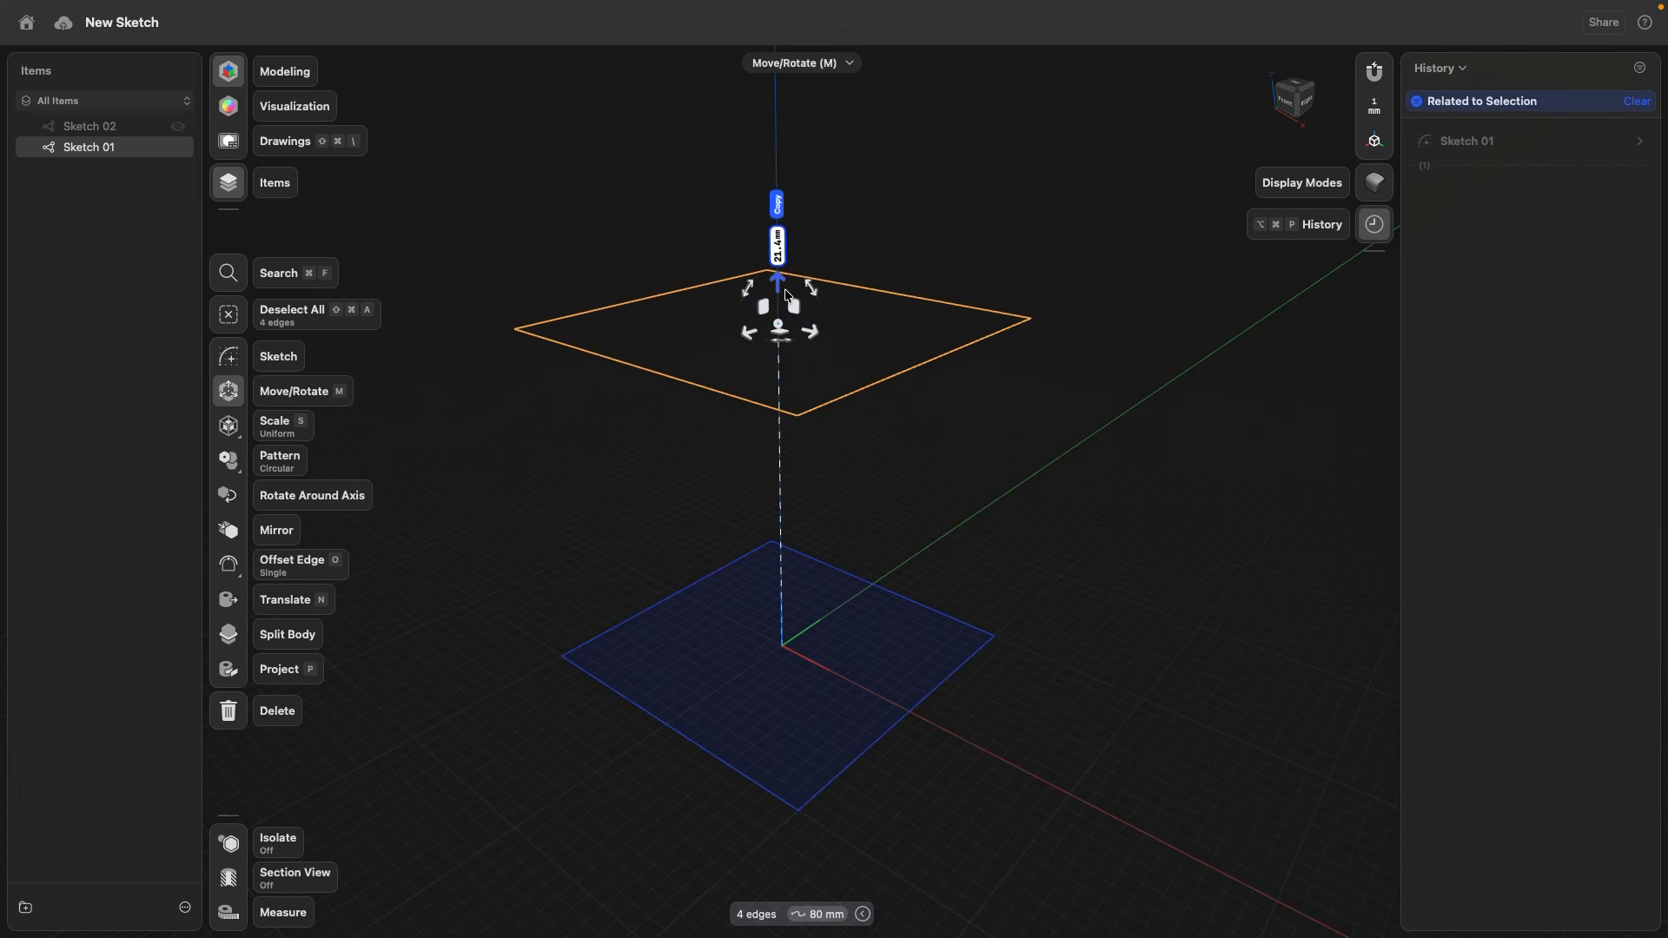
drag(786, 295, 785, 295)
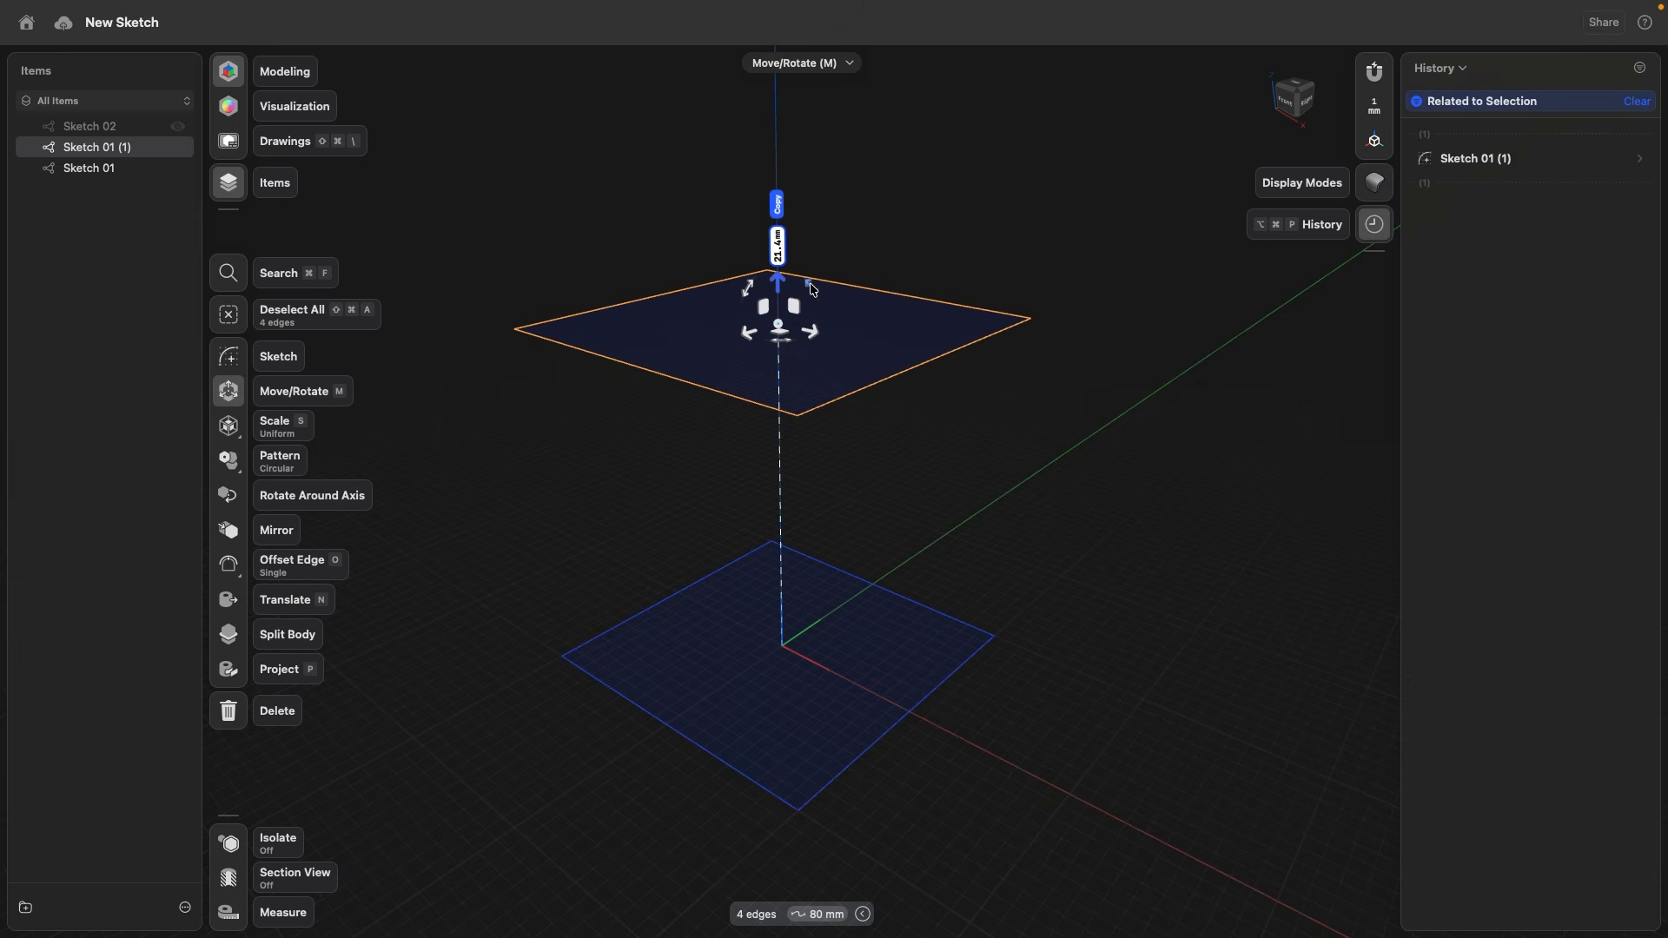
Step: Create a copy of the raised square rotated by -45°, with copying turned off once it is placed
mouse_move(810, 288)
mouse_down()
mouse_move(843, 274)
mouse_move(835, 340)
mouse_up()
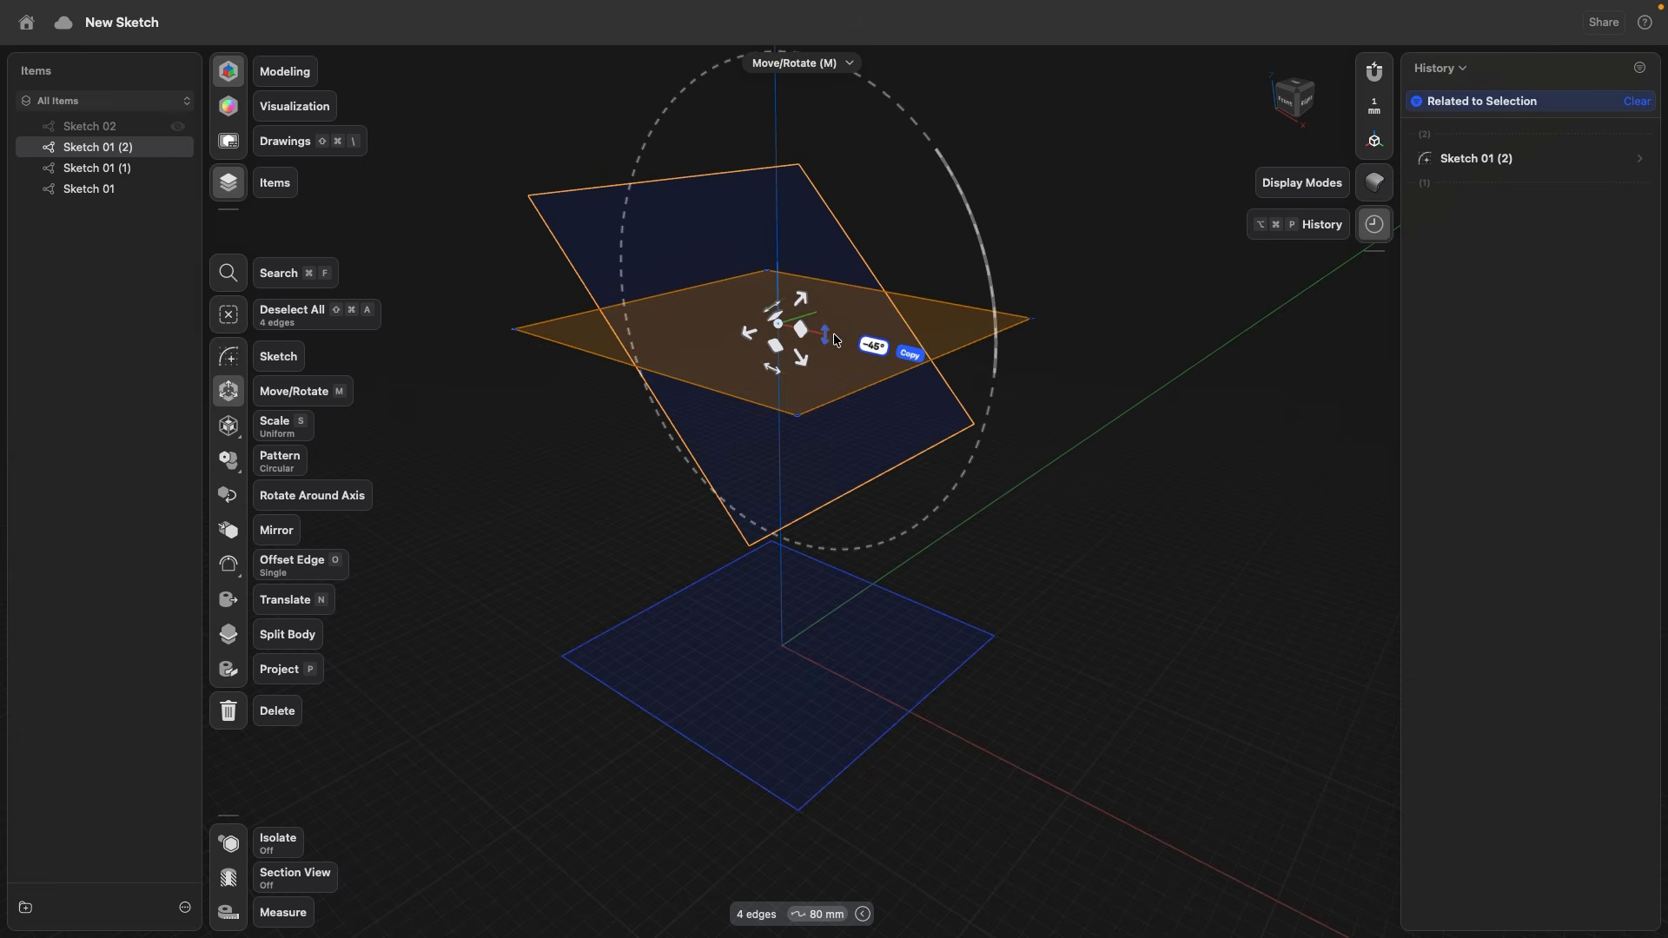
click(914, 356)
Step: Move the tilted square away from the vertical axis, rotate it by 15° and deselect it
scroll(826, 366, down, 2)
right_drag(826, 365, 854, 348)
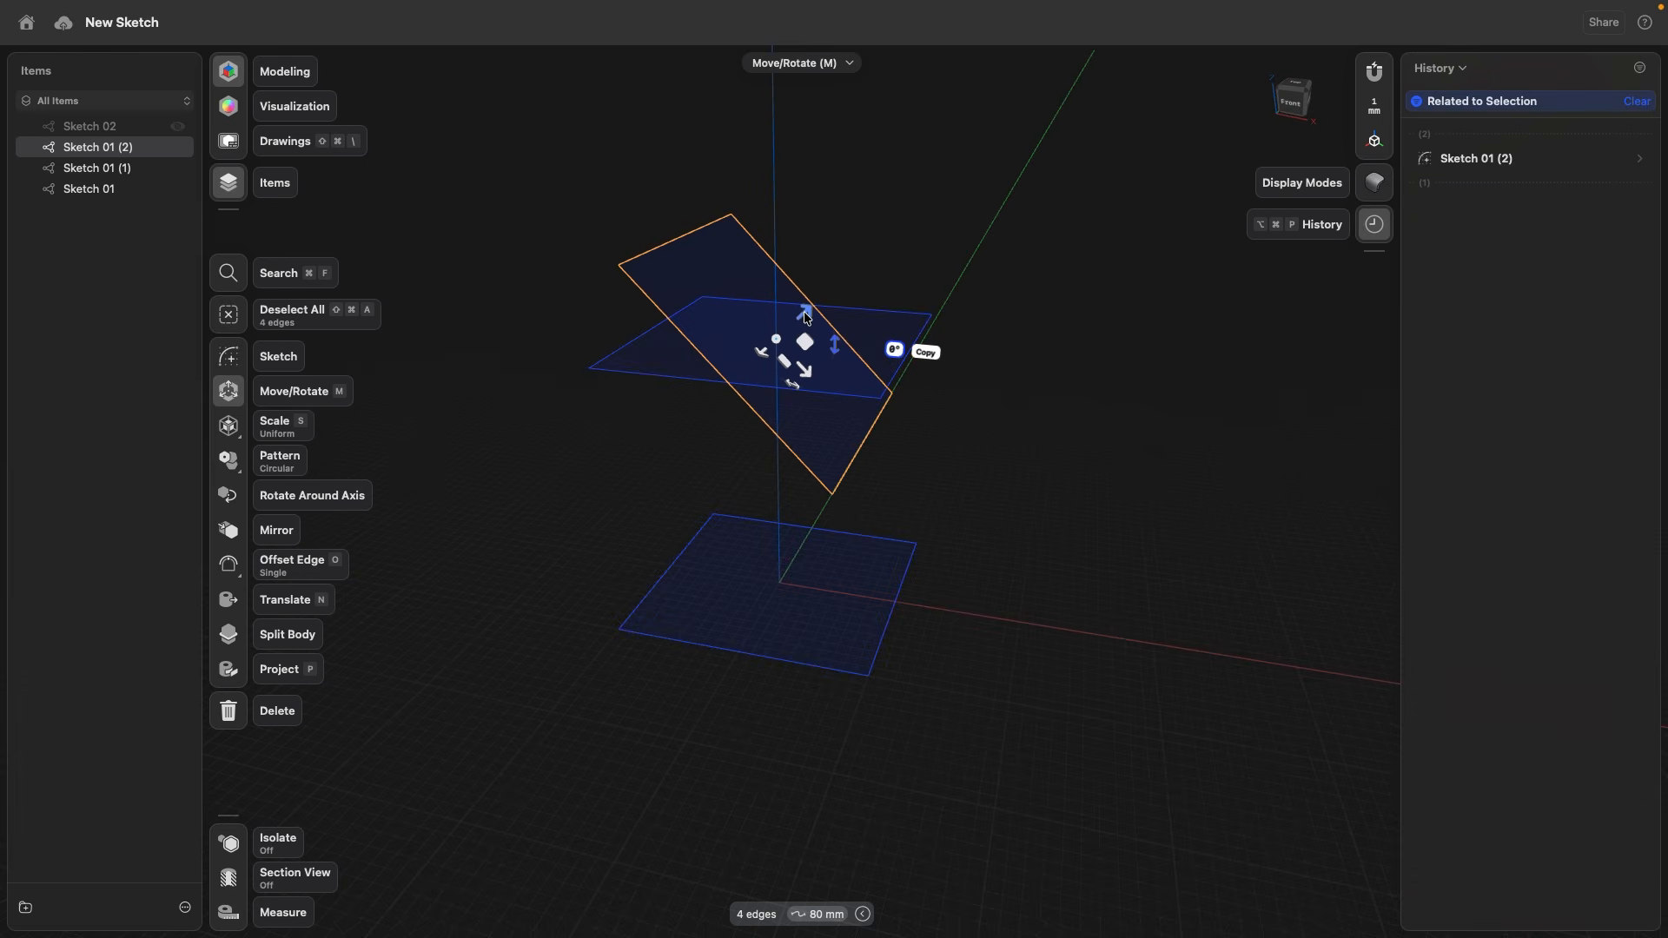
mouse_move(806, 318)
mouse_down()
mouse_move(922, 259)
mouse_move(1014, 357)
mouse_move(1054, 323)
mouse_up()
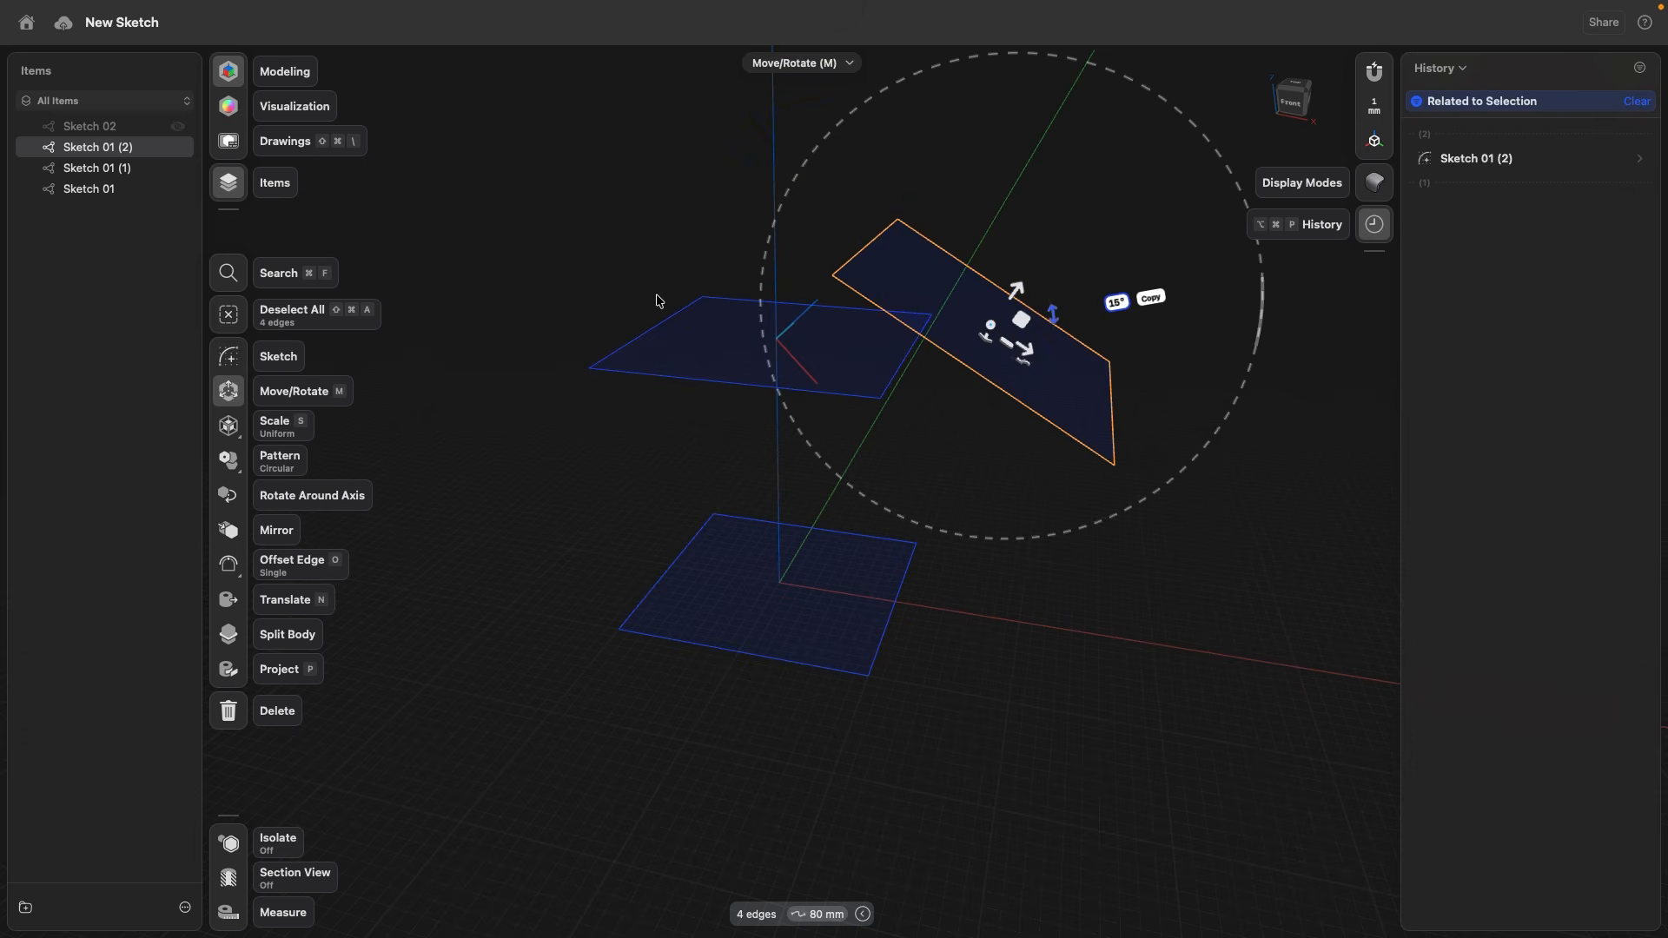
click(527, 223)
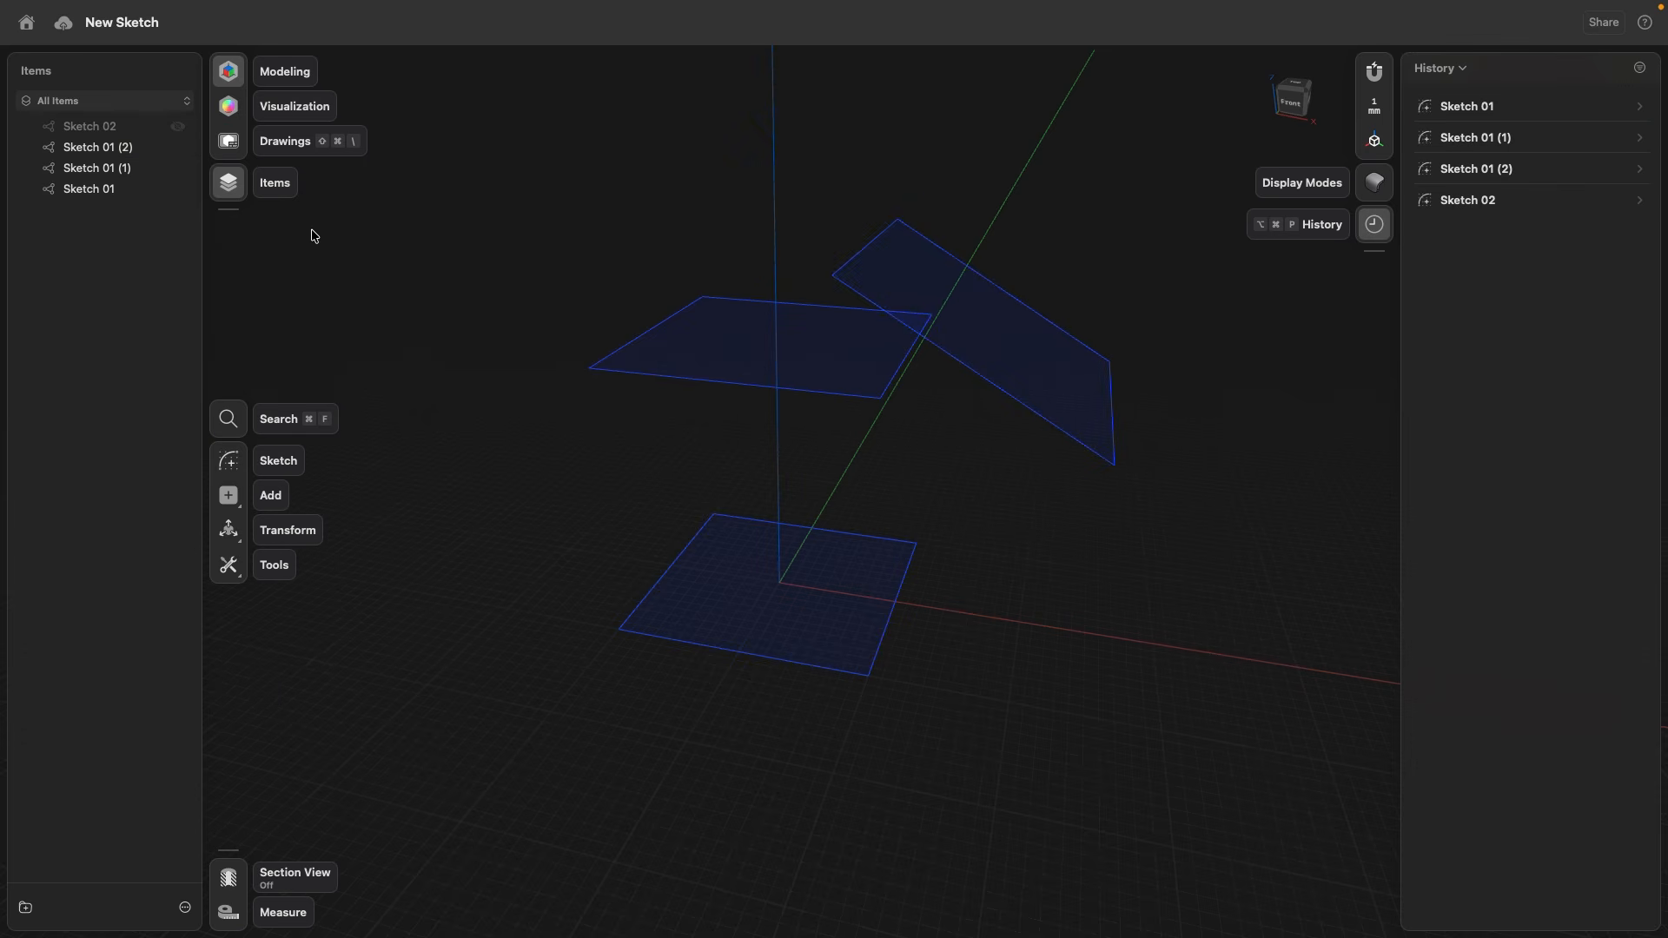
Step: Open Sketch 01 (1) and Sketch 01 (2) in turn to examine their sketch planes
double_click(94, 171)
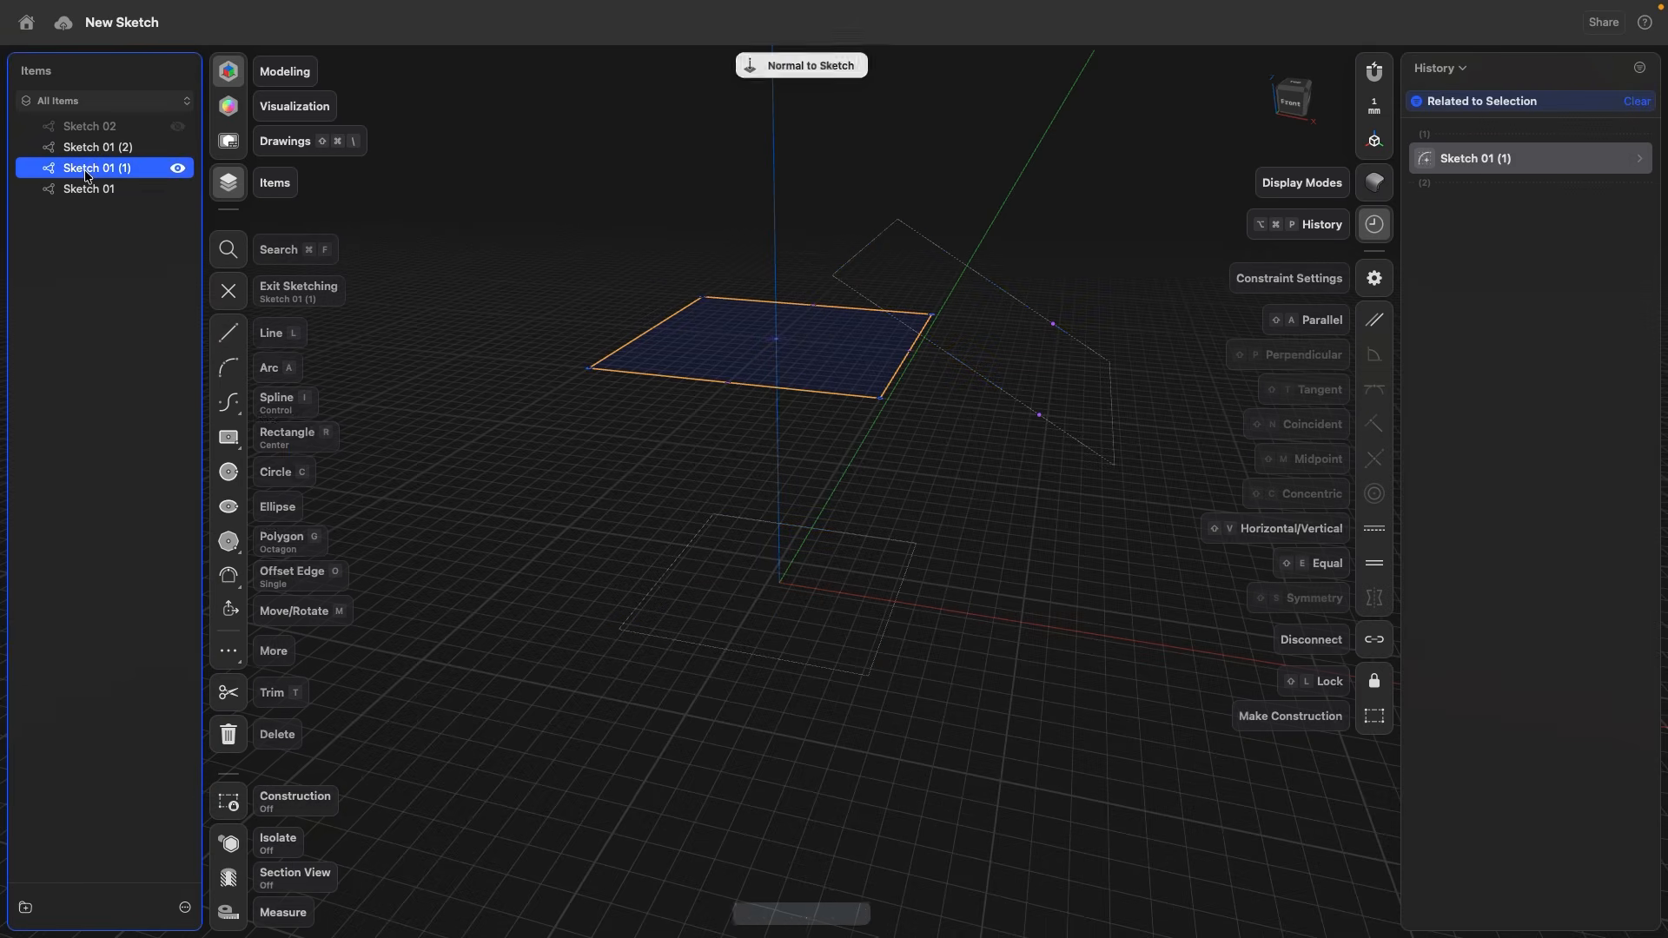
click(228, 293)
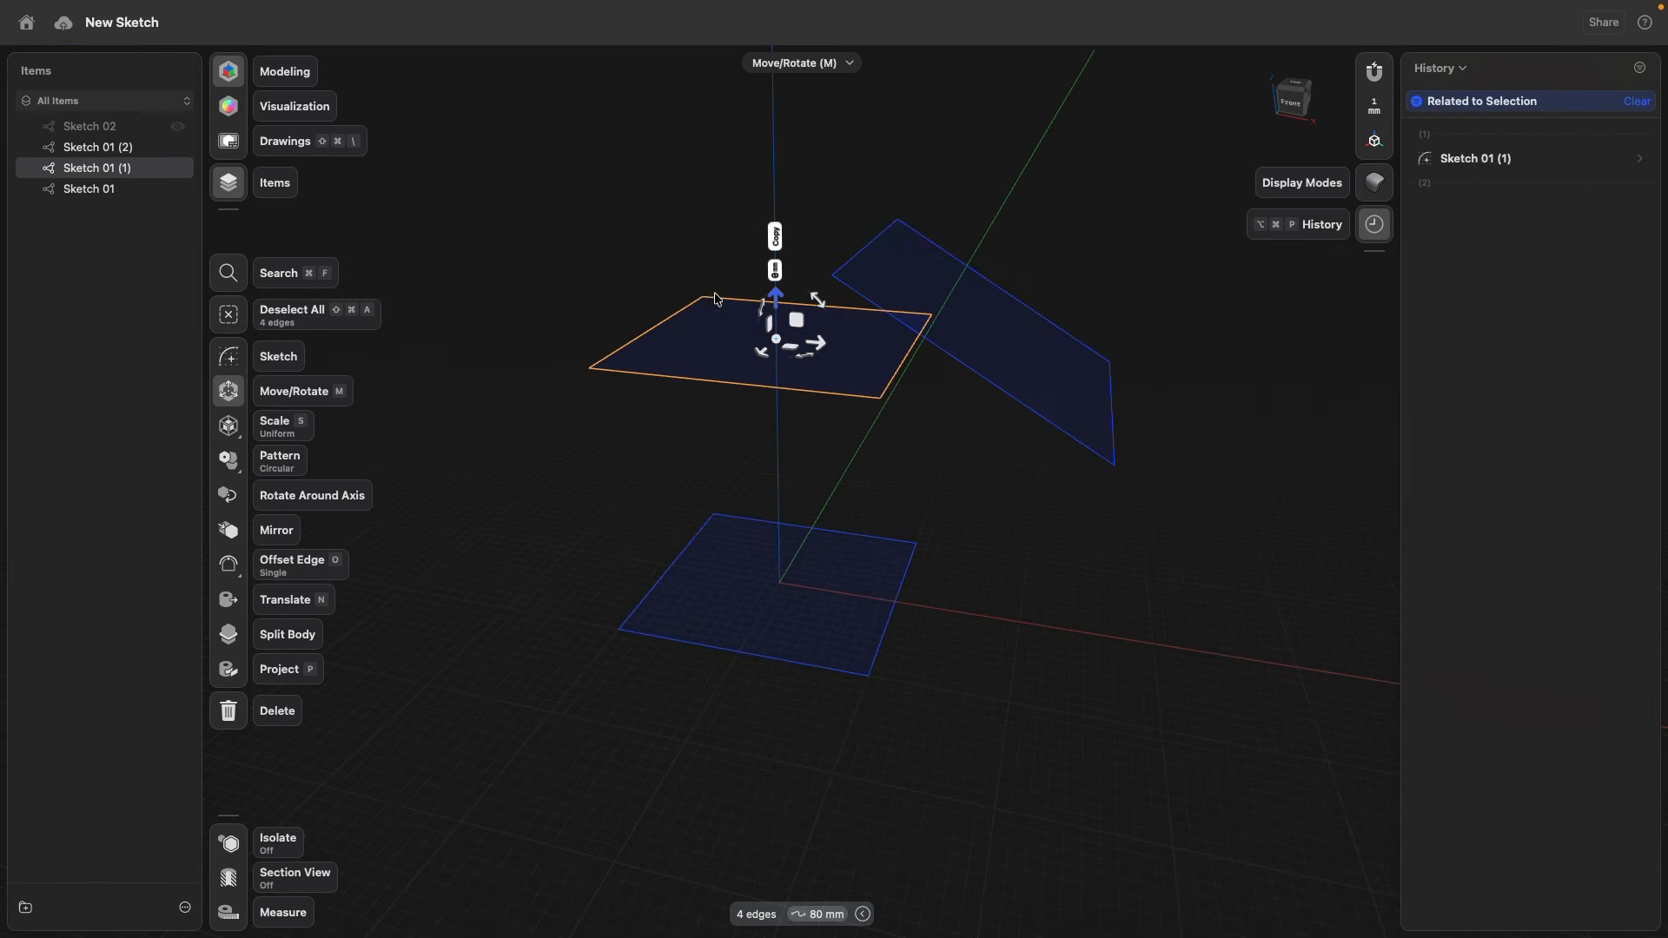
double_click(97, 147)
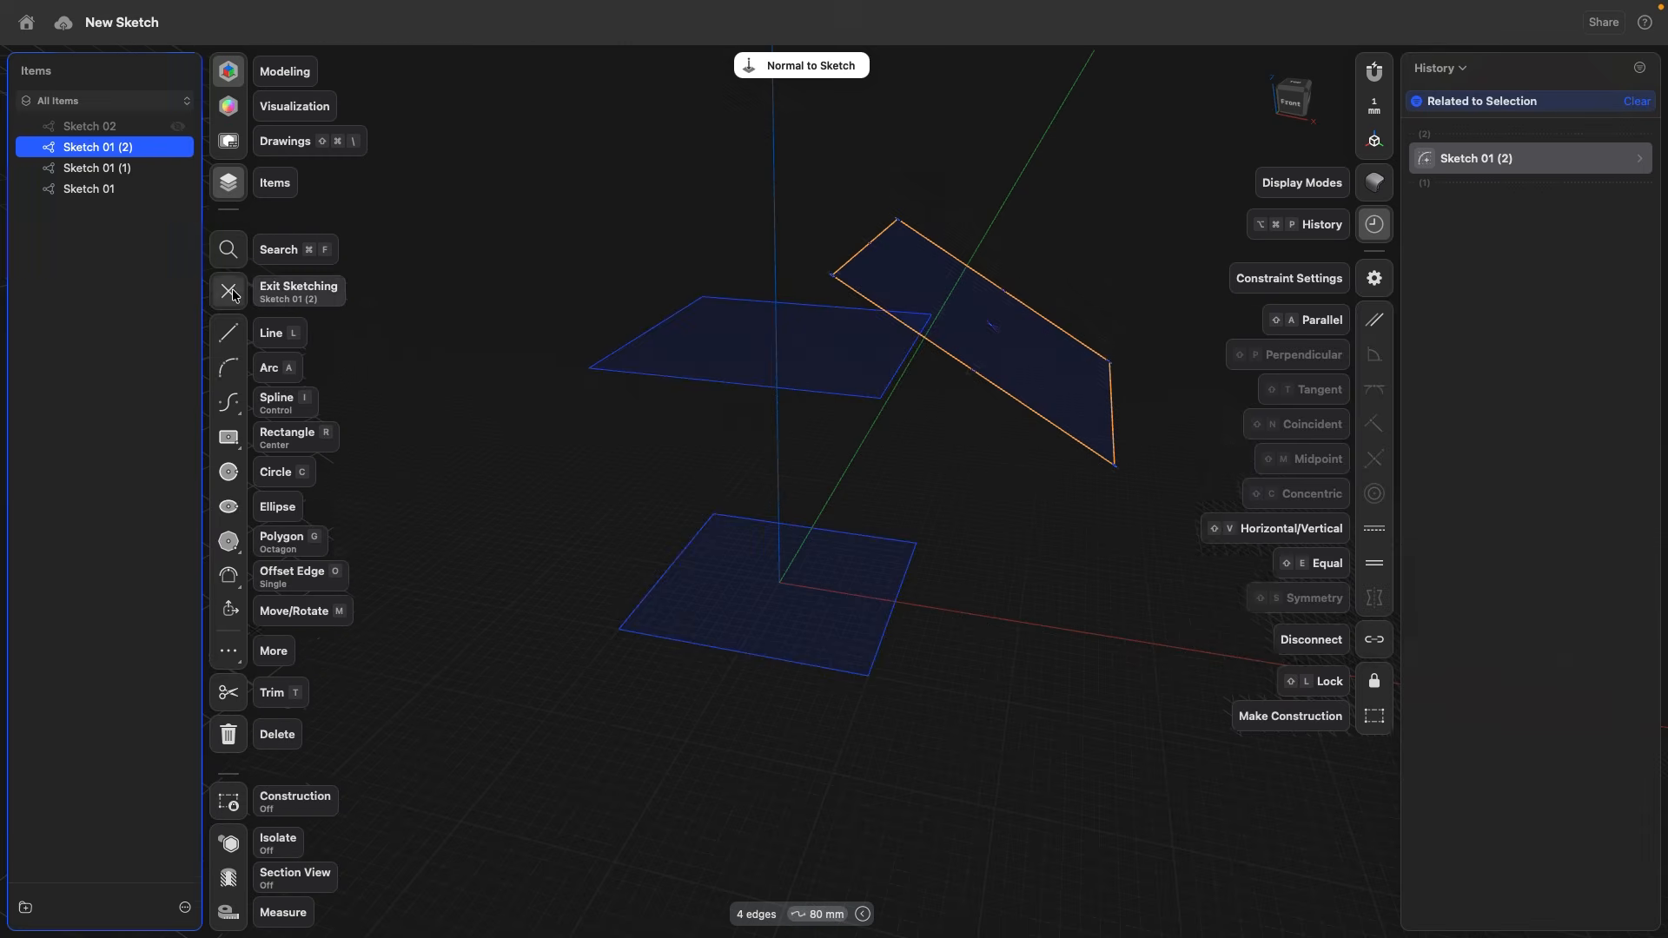
click(227, 293)
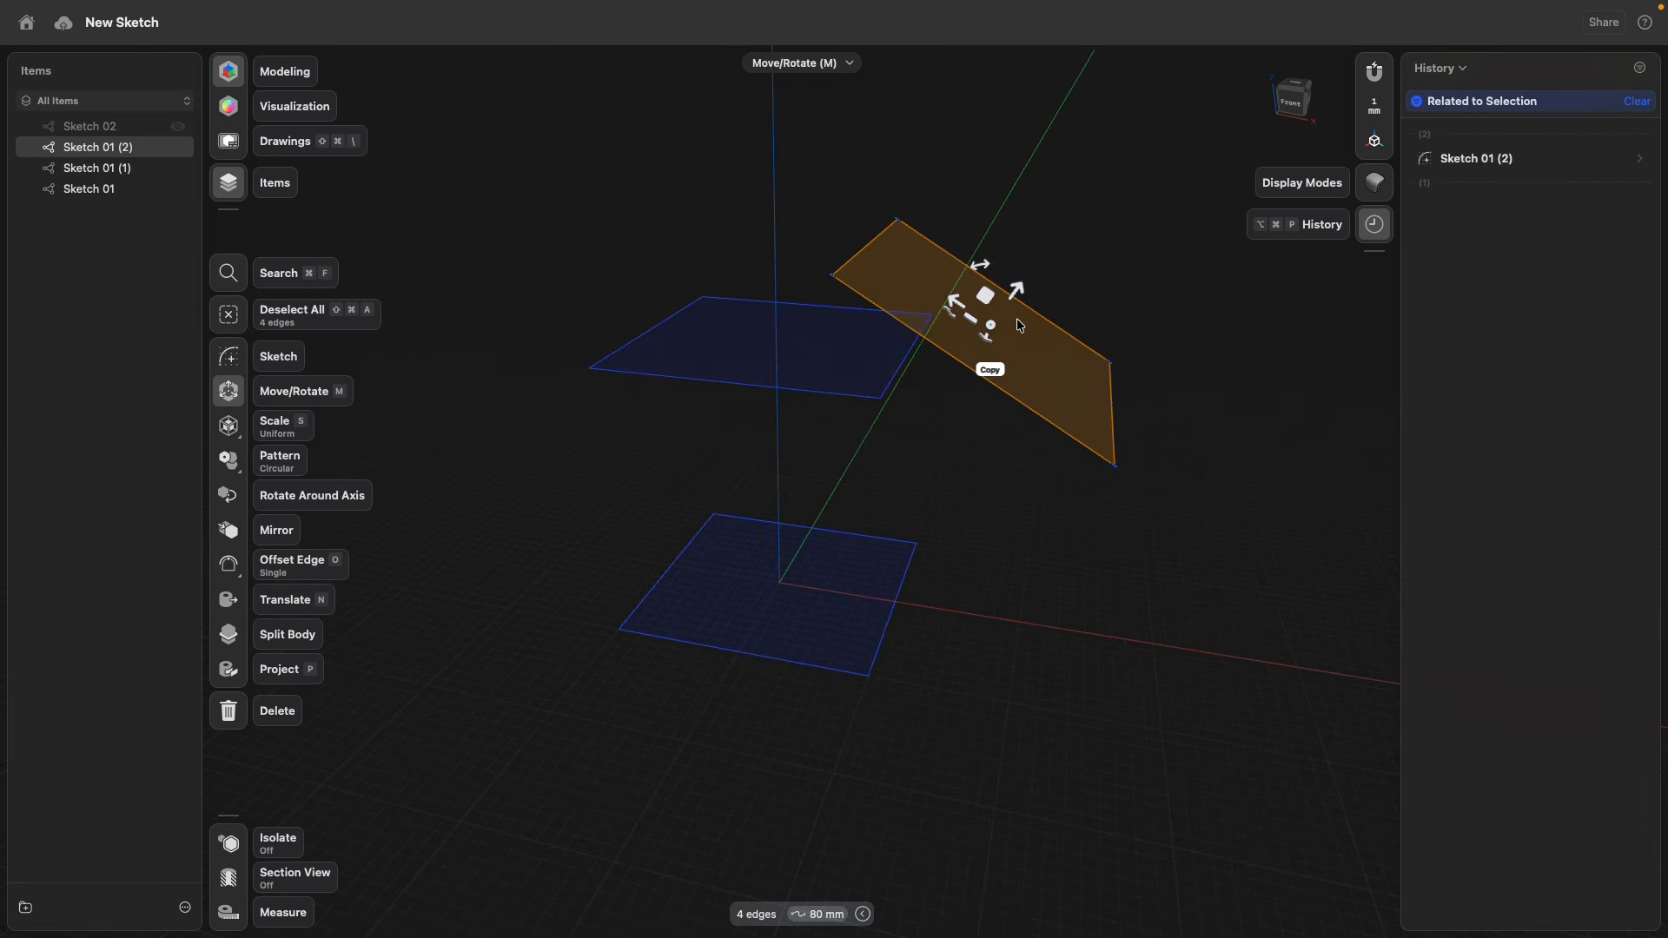
click(640, 236)
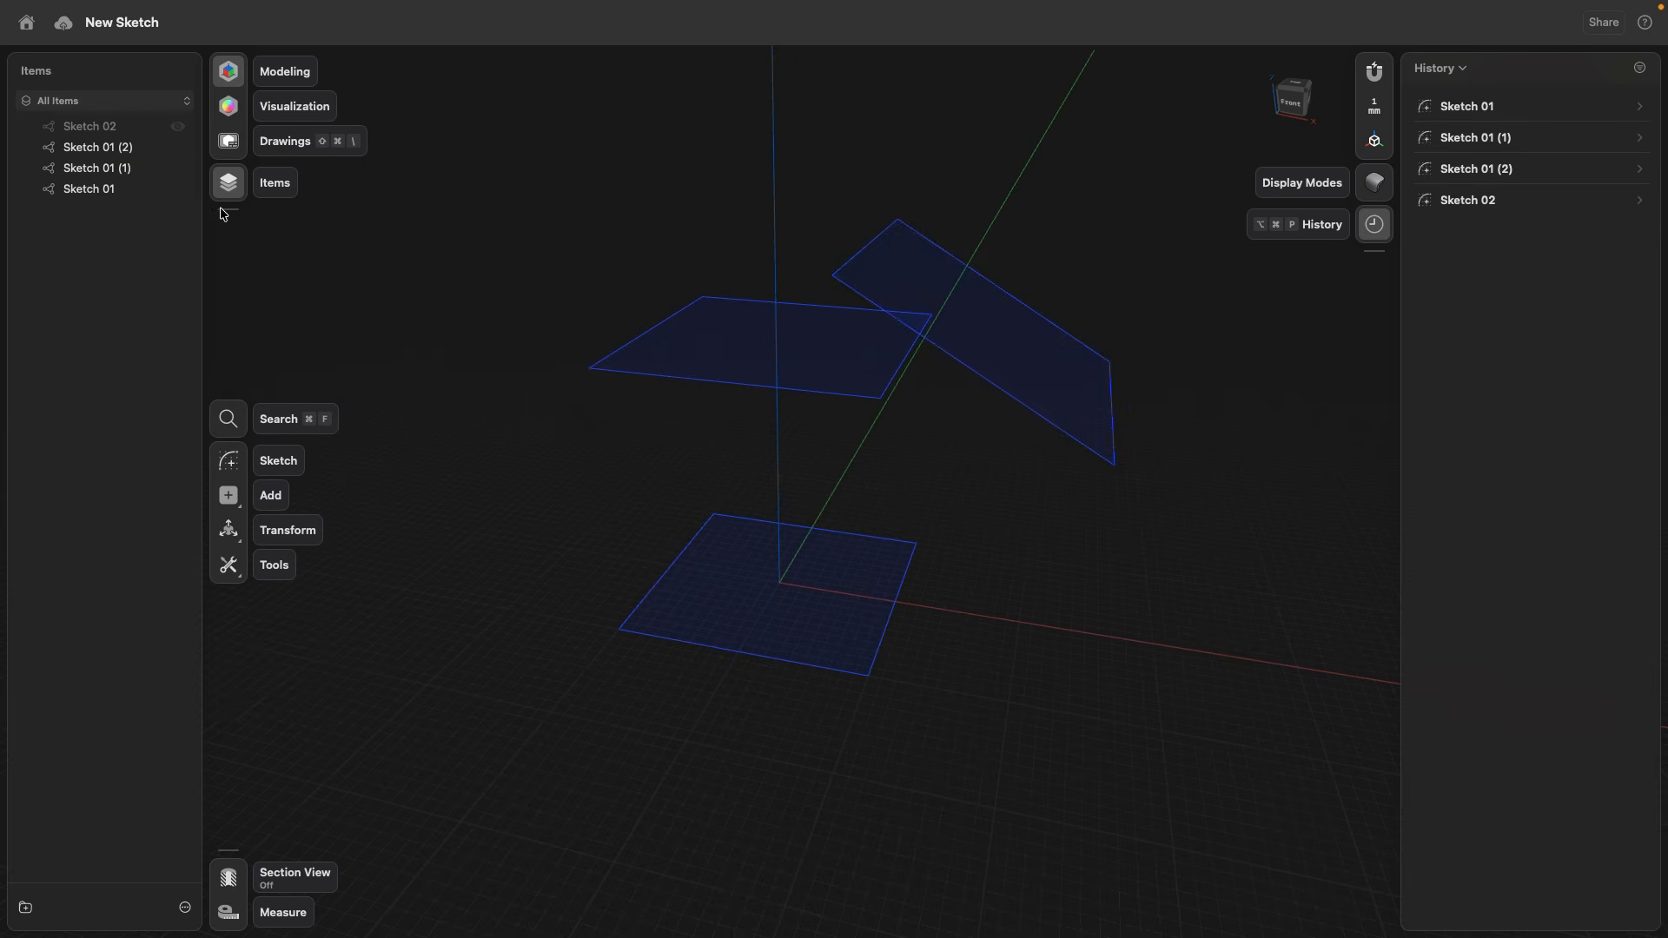
Step: Hide Sketch 01 (2) and Sketch 01 (1), and show Sketch 02 again
click(179, 148)
click(176, 166)
click(178, 130)
click(622, 519)
scroll(656, 559, down, 1)
double_click(656, 558)
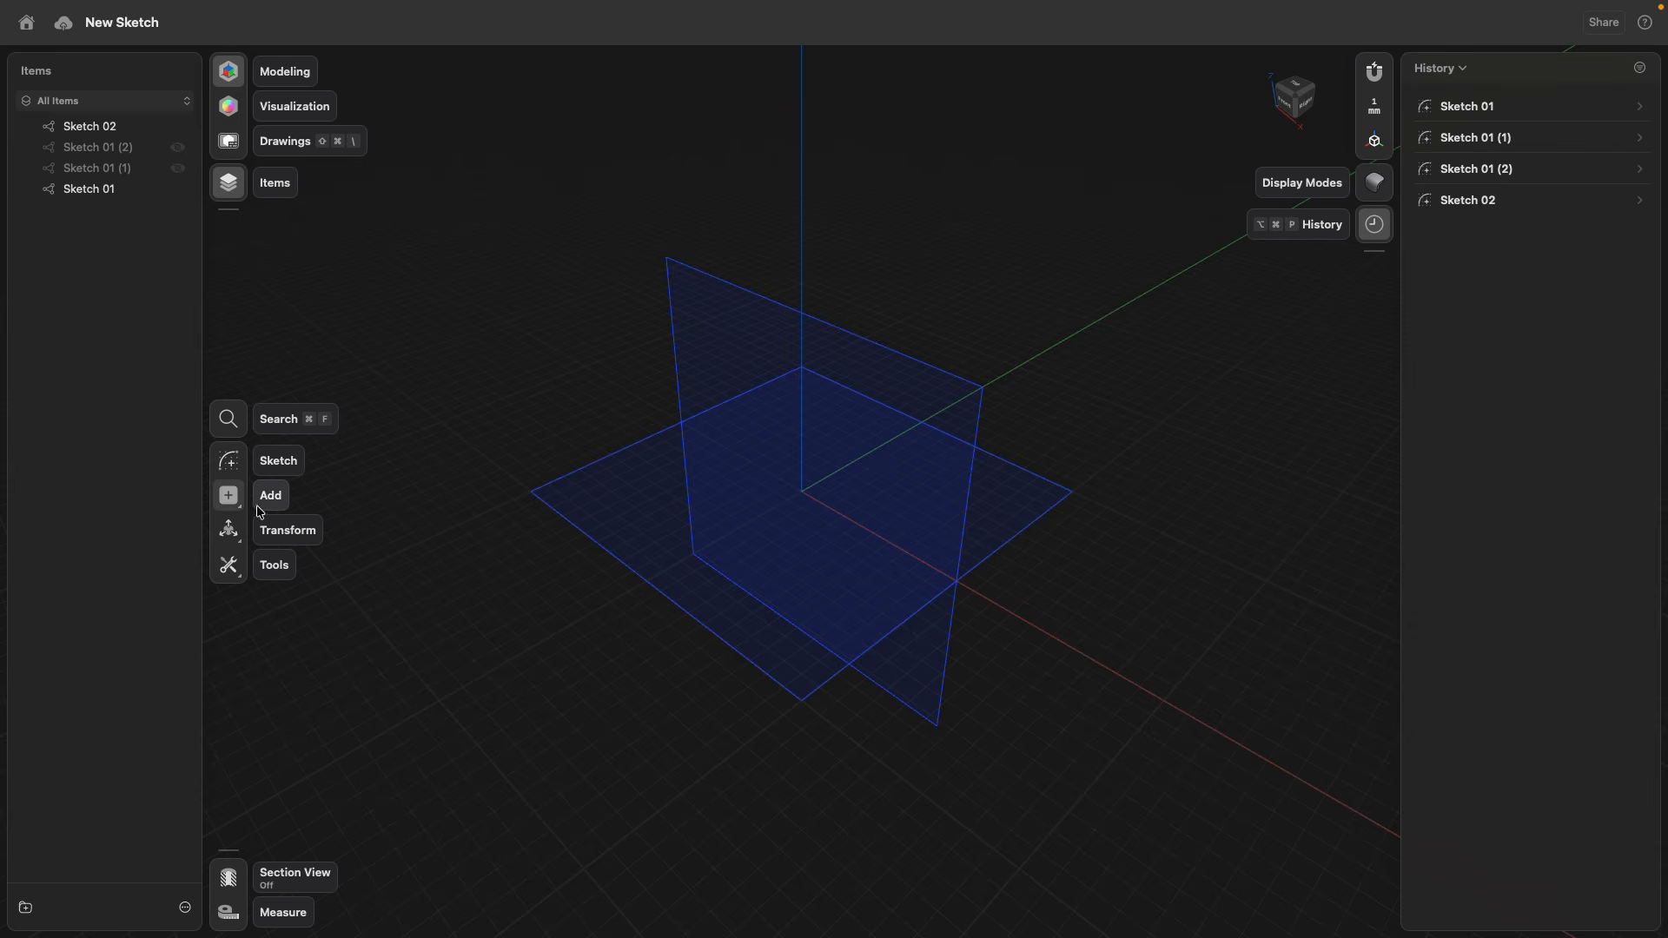
Step: Create an offset construction plane at -10 mm from the XZ plane
click(225, 502)
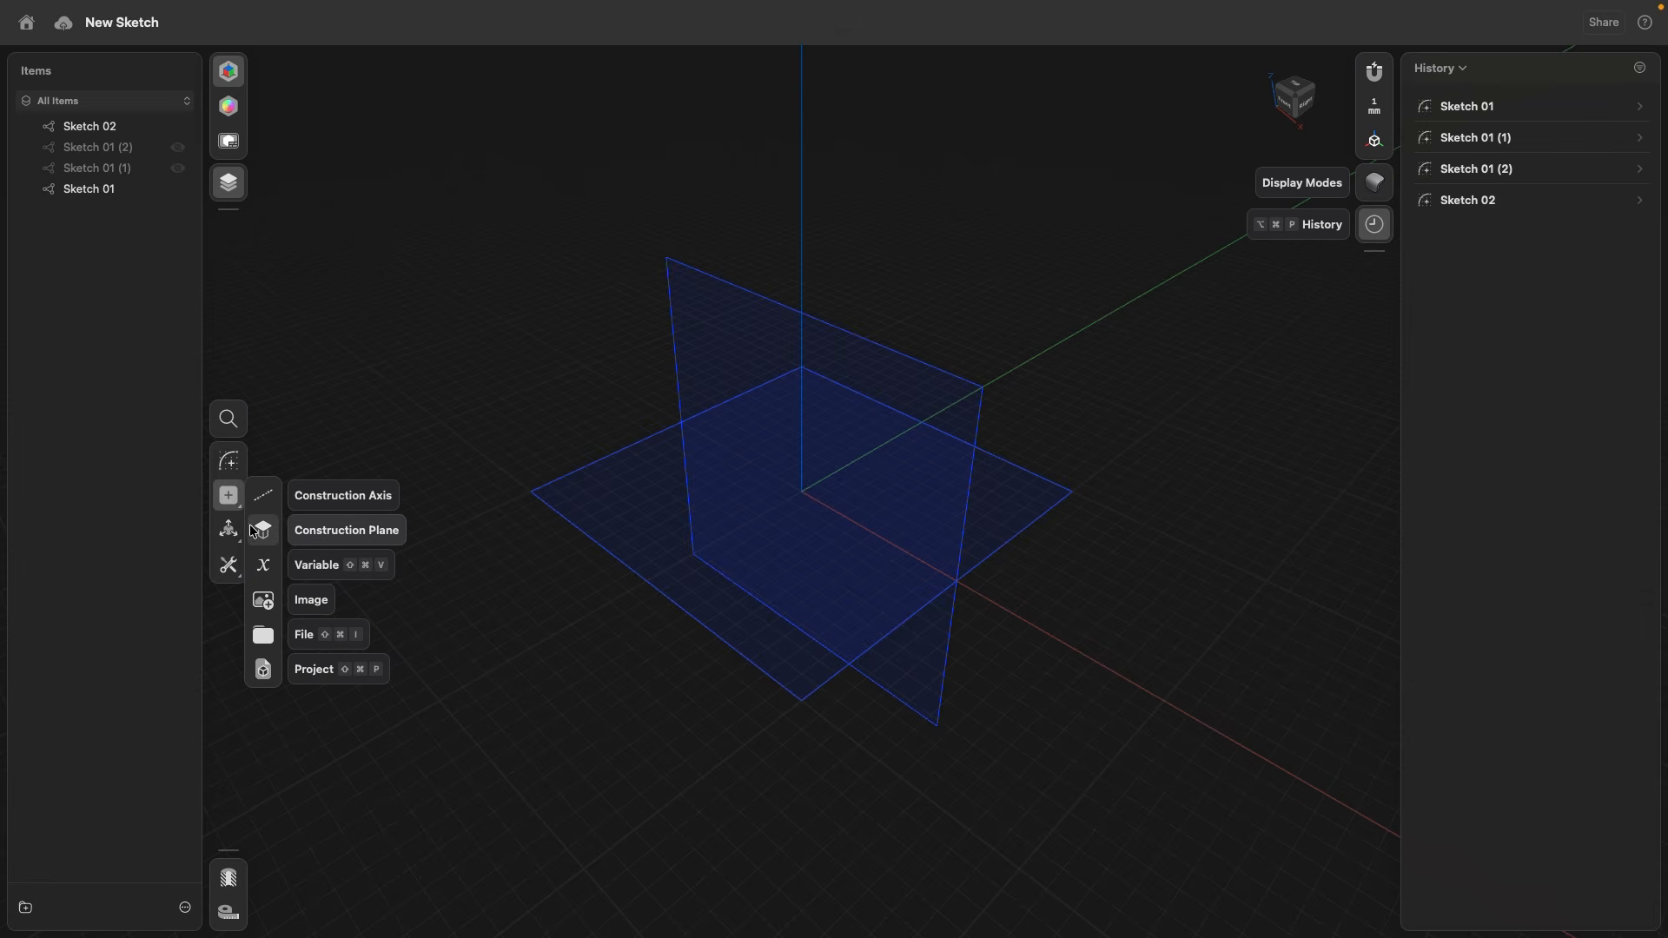
click(263, 536)
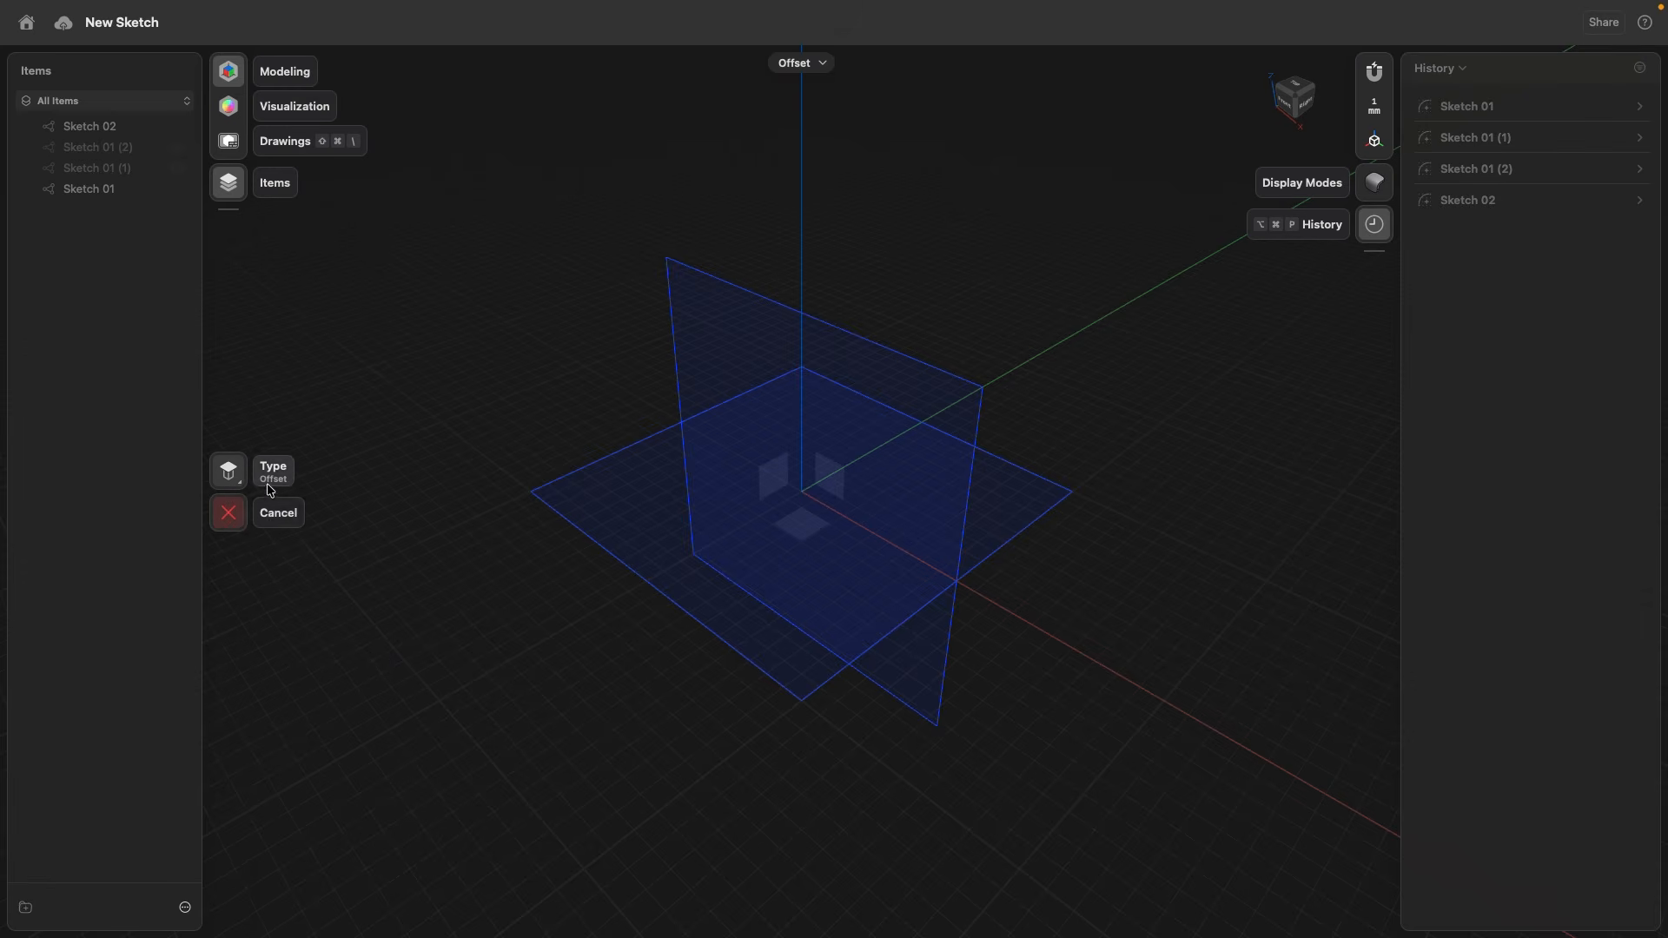
click(233, 479)
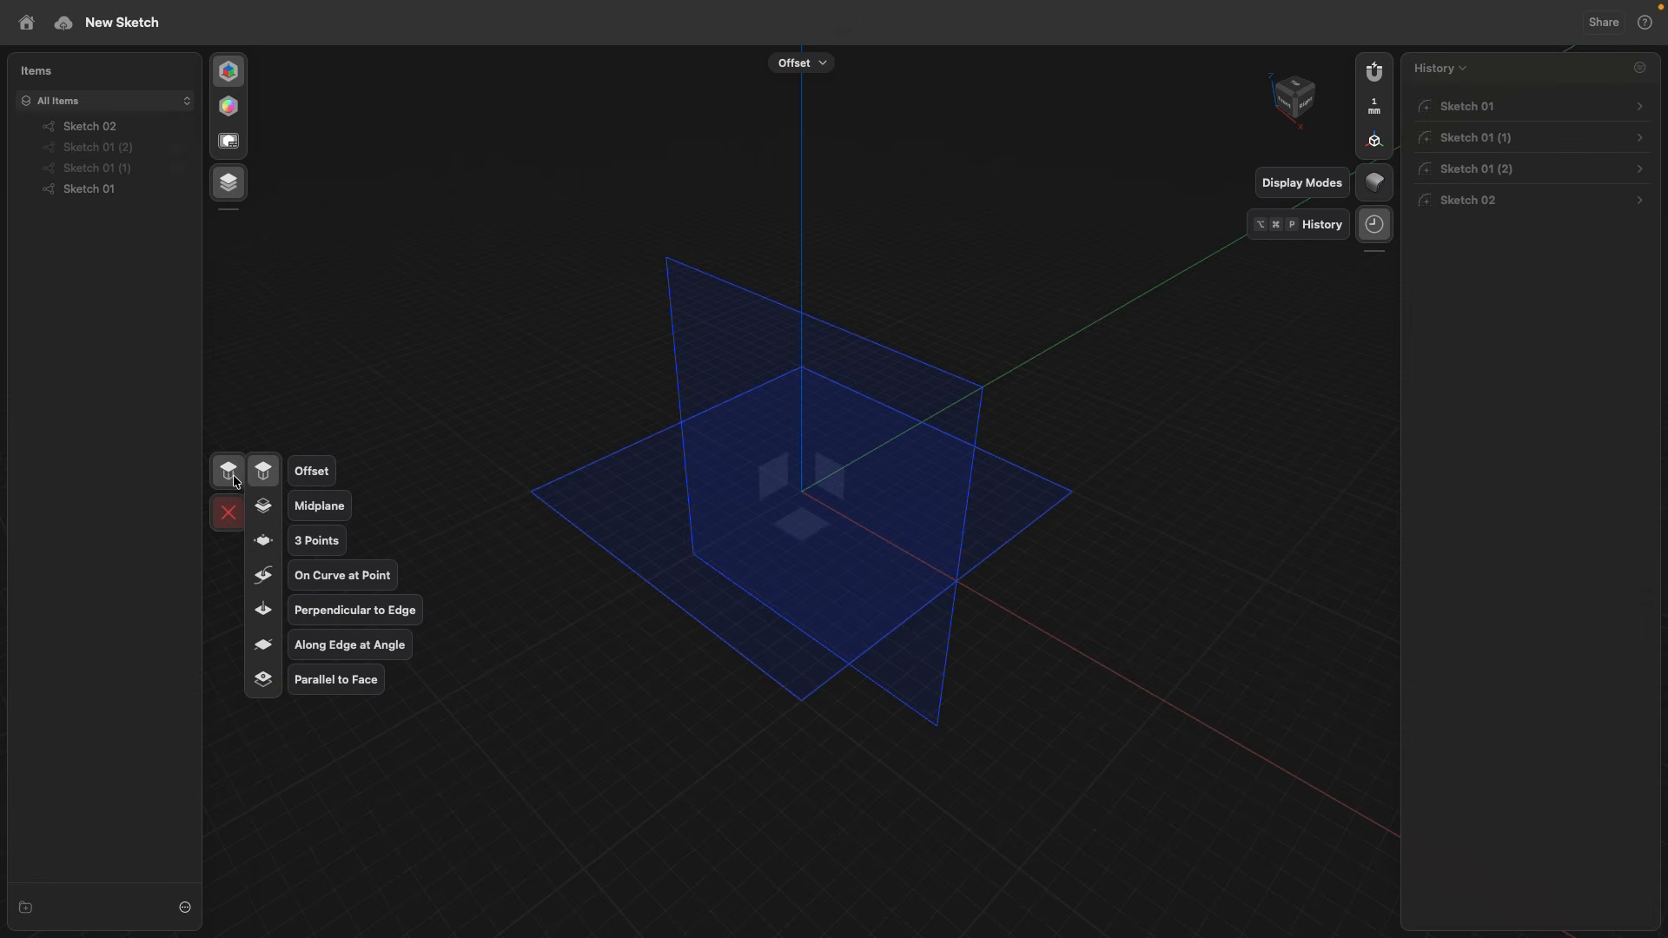
click(310, 474)
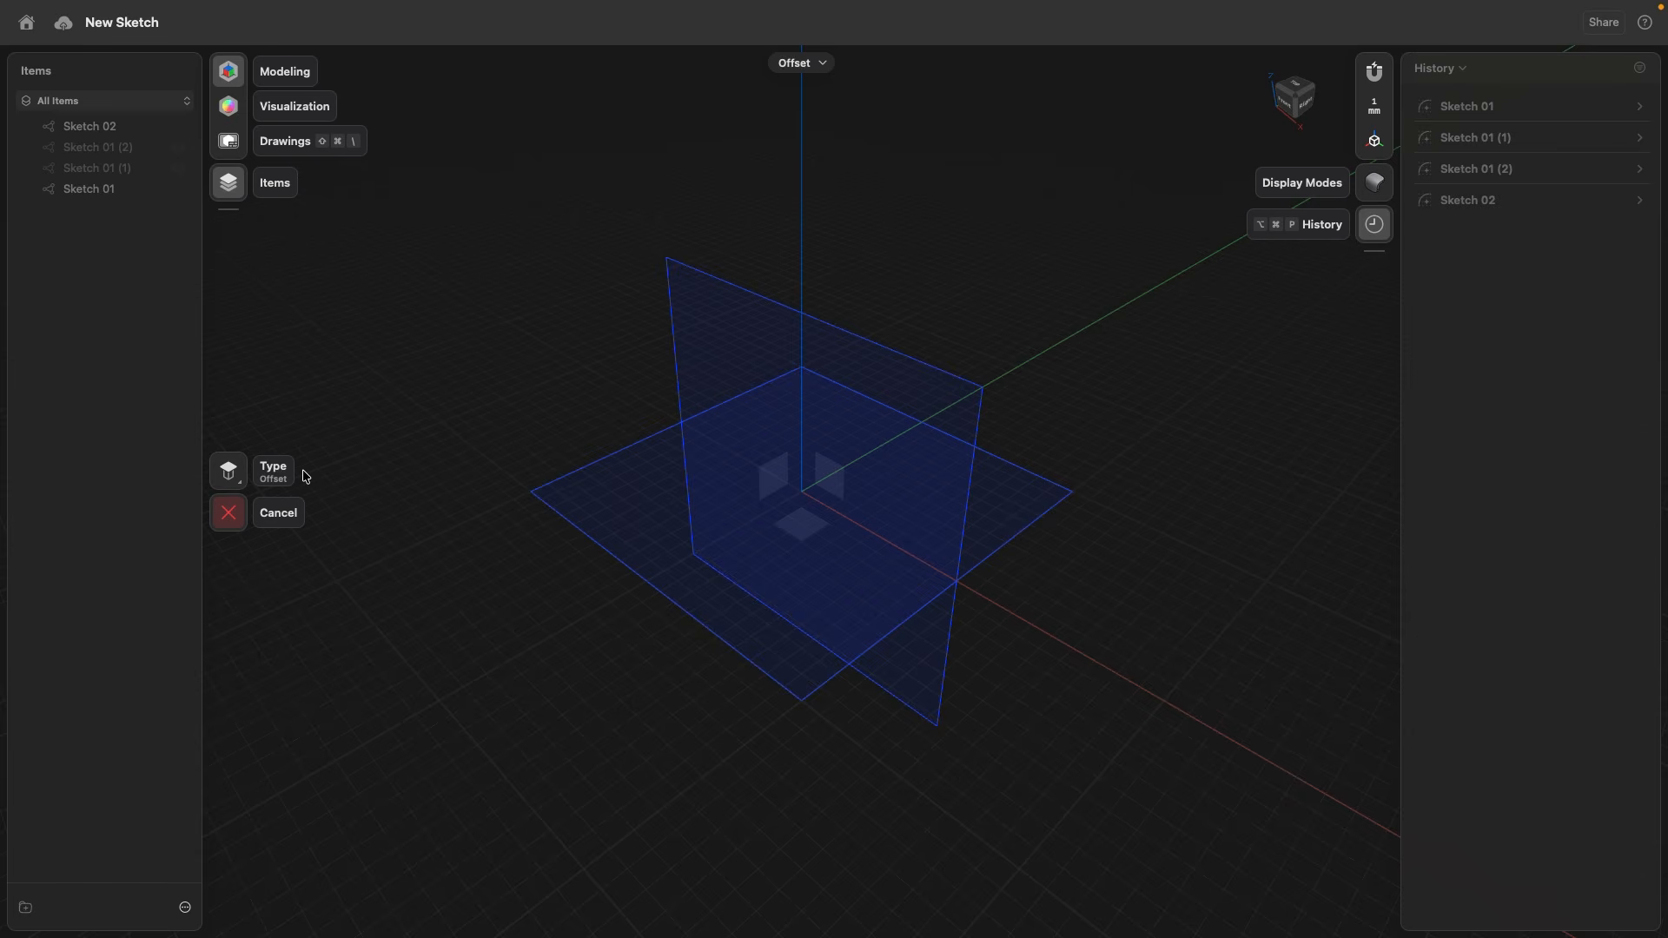
click(655, 492)
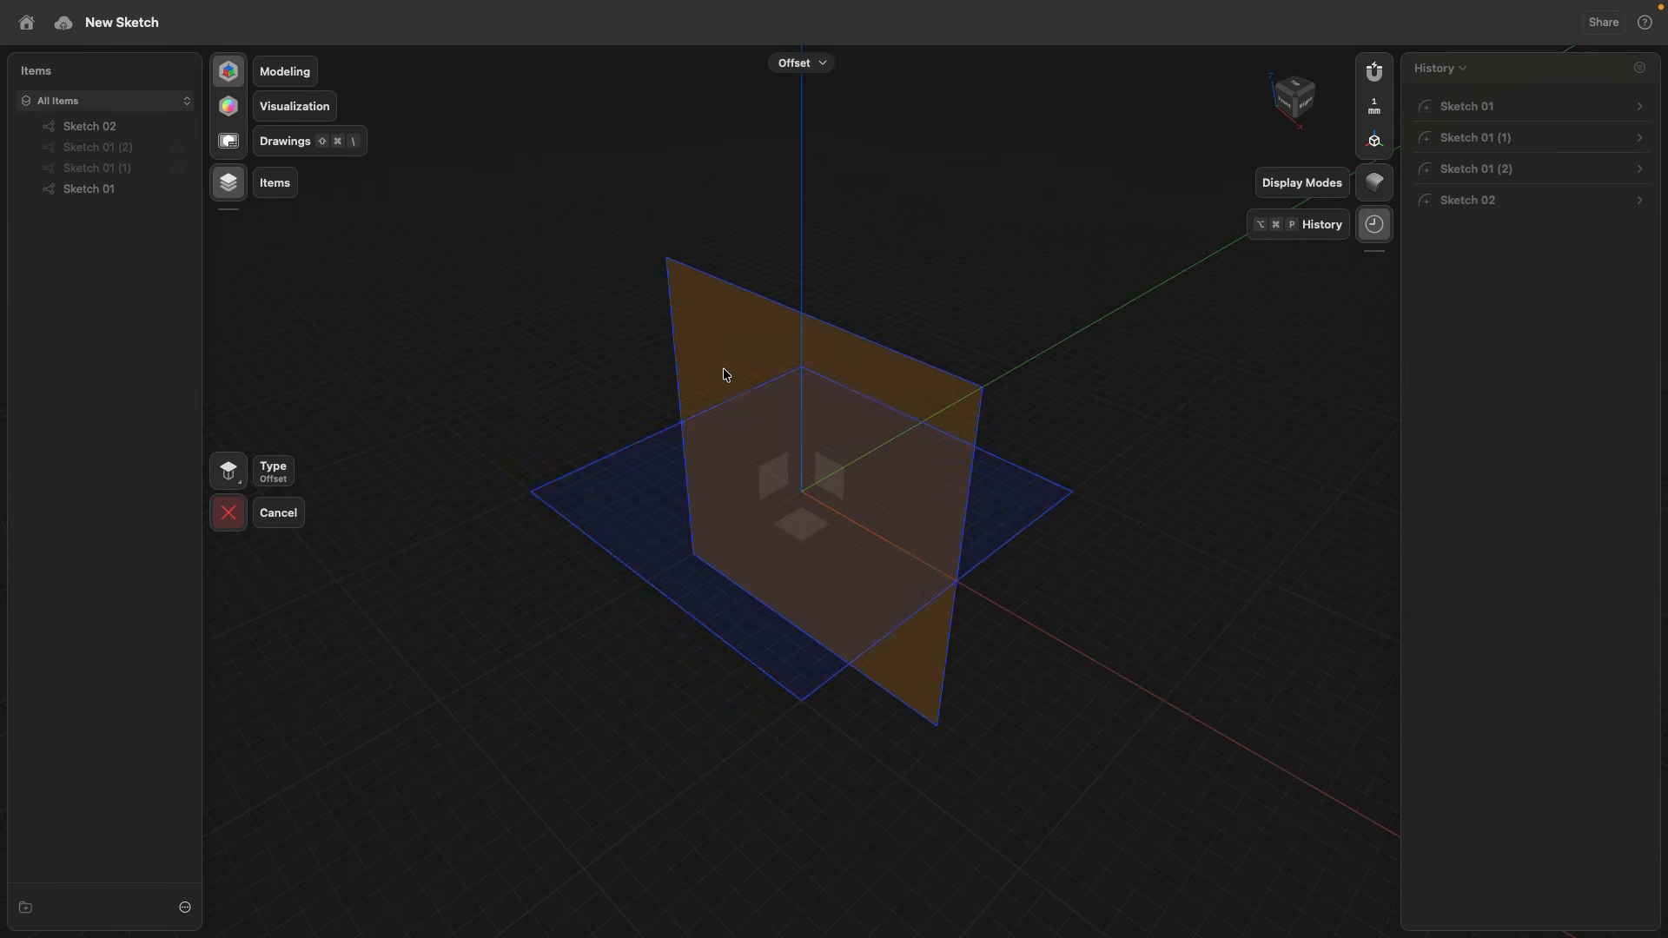
click(834, 484)
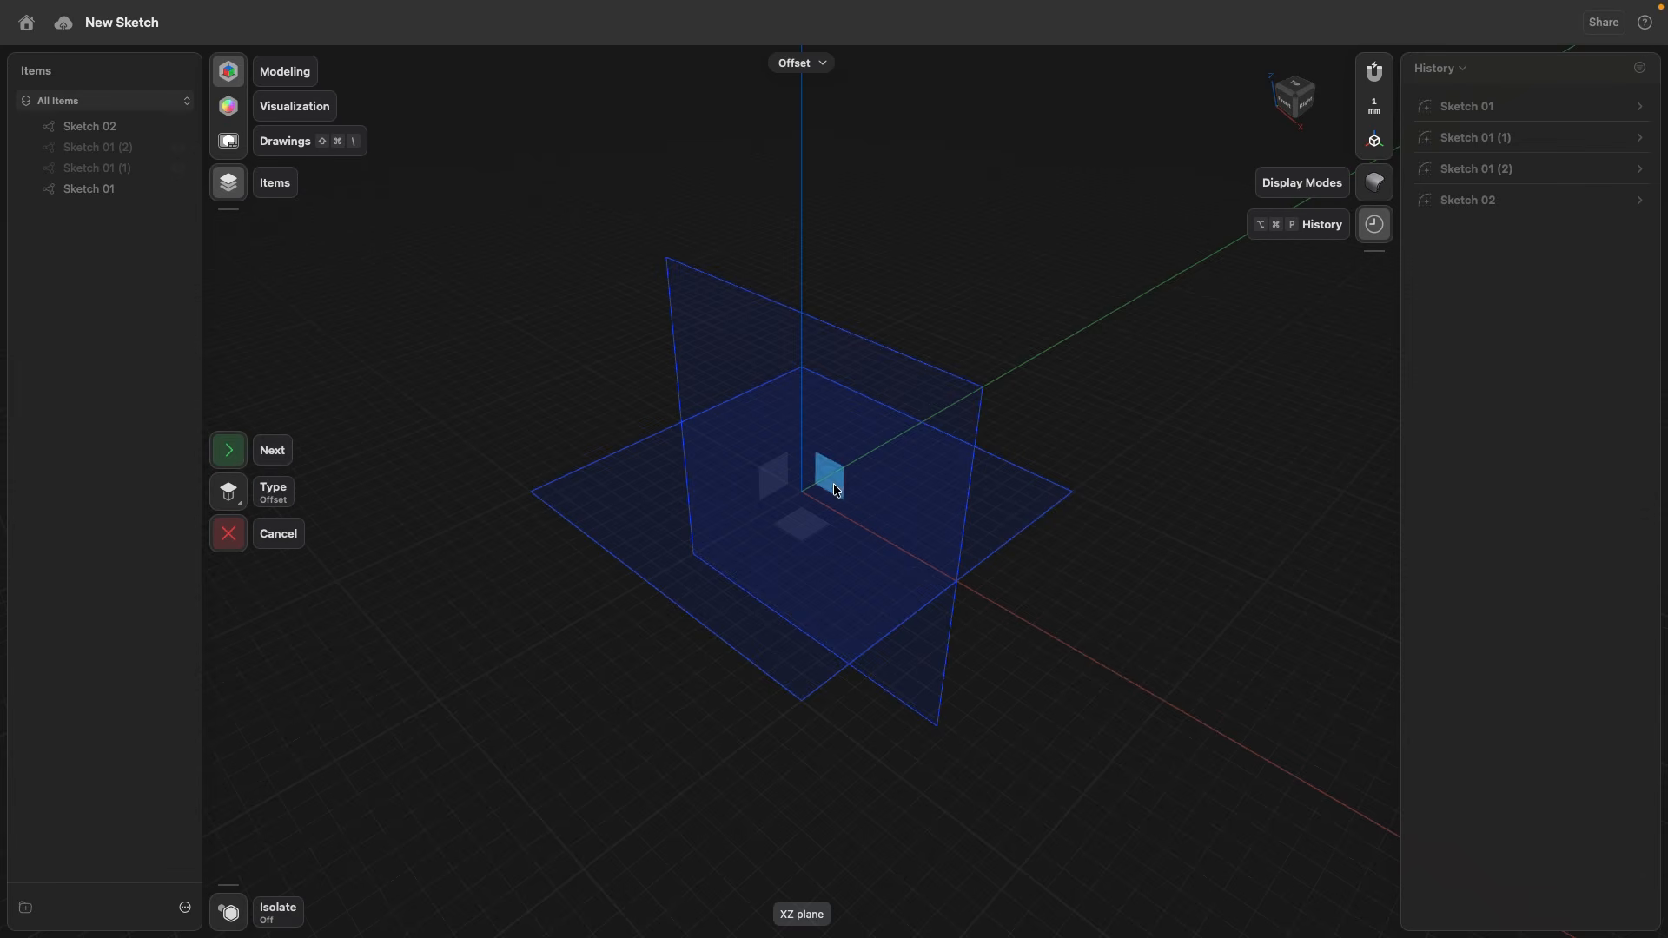
click(235, 453)
drag(813, 491, 655, 588)
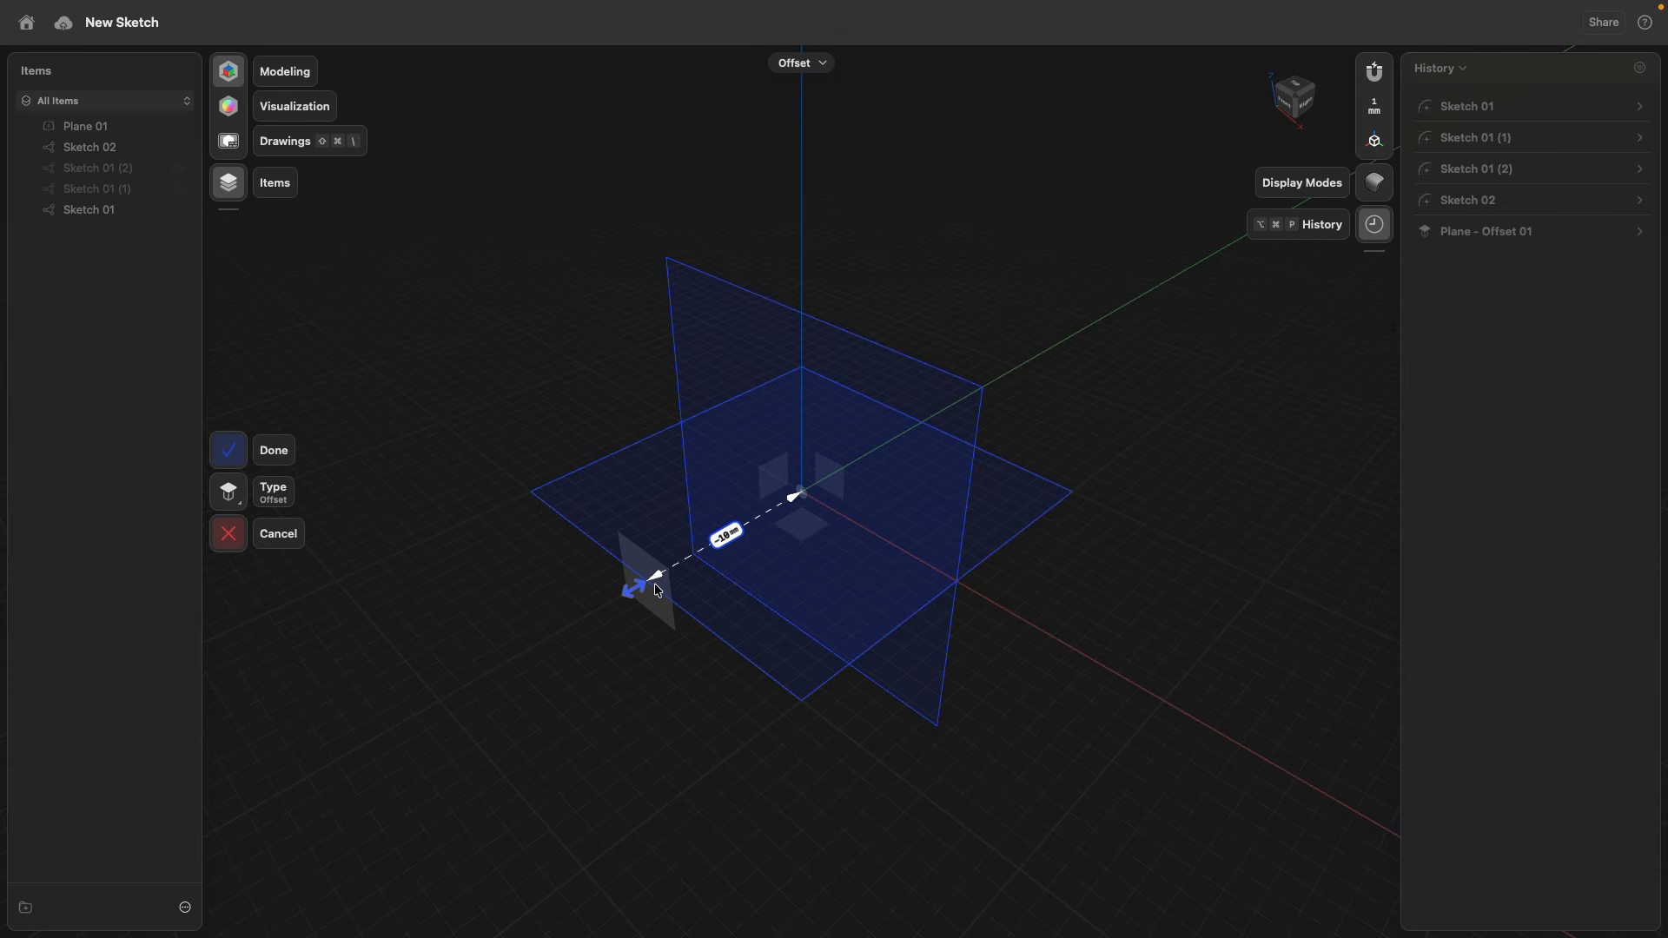
click(229, 450)
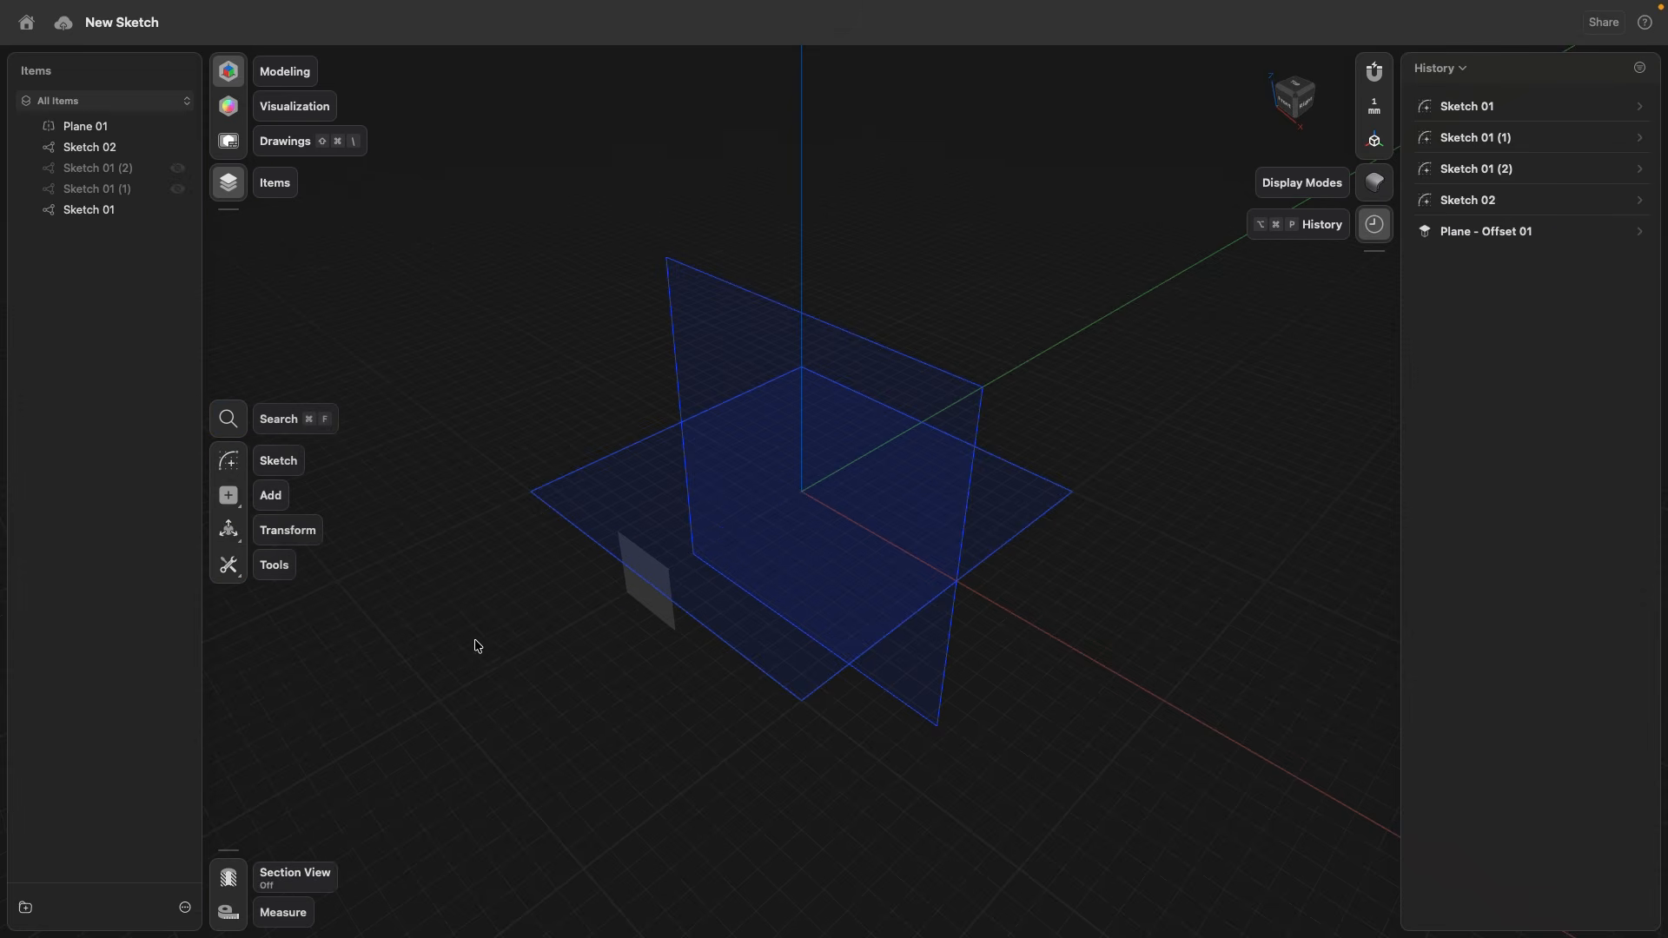
Step: Sketch a 10 mm diameter circle on Plane 01, centred below the horizontal axis with its edge touching the origin, and exit the sketch
click(648, 586)
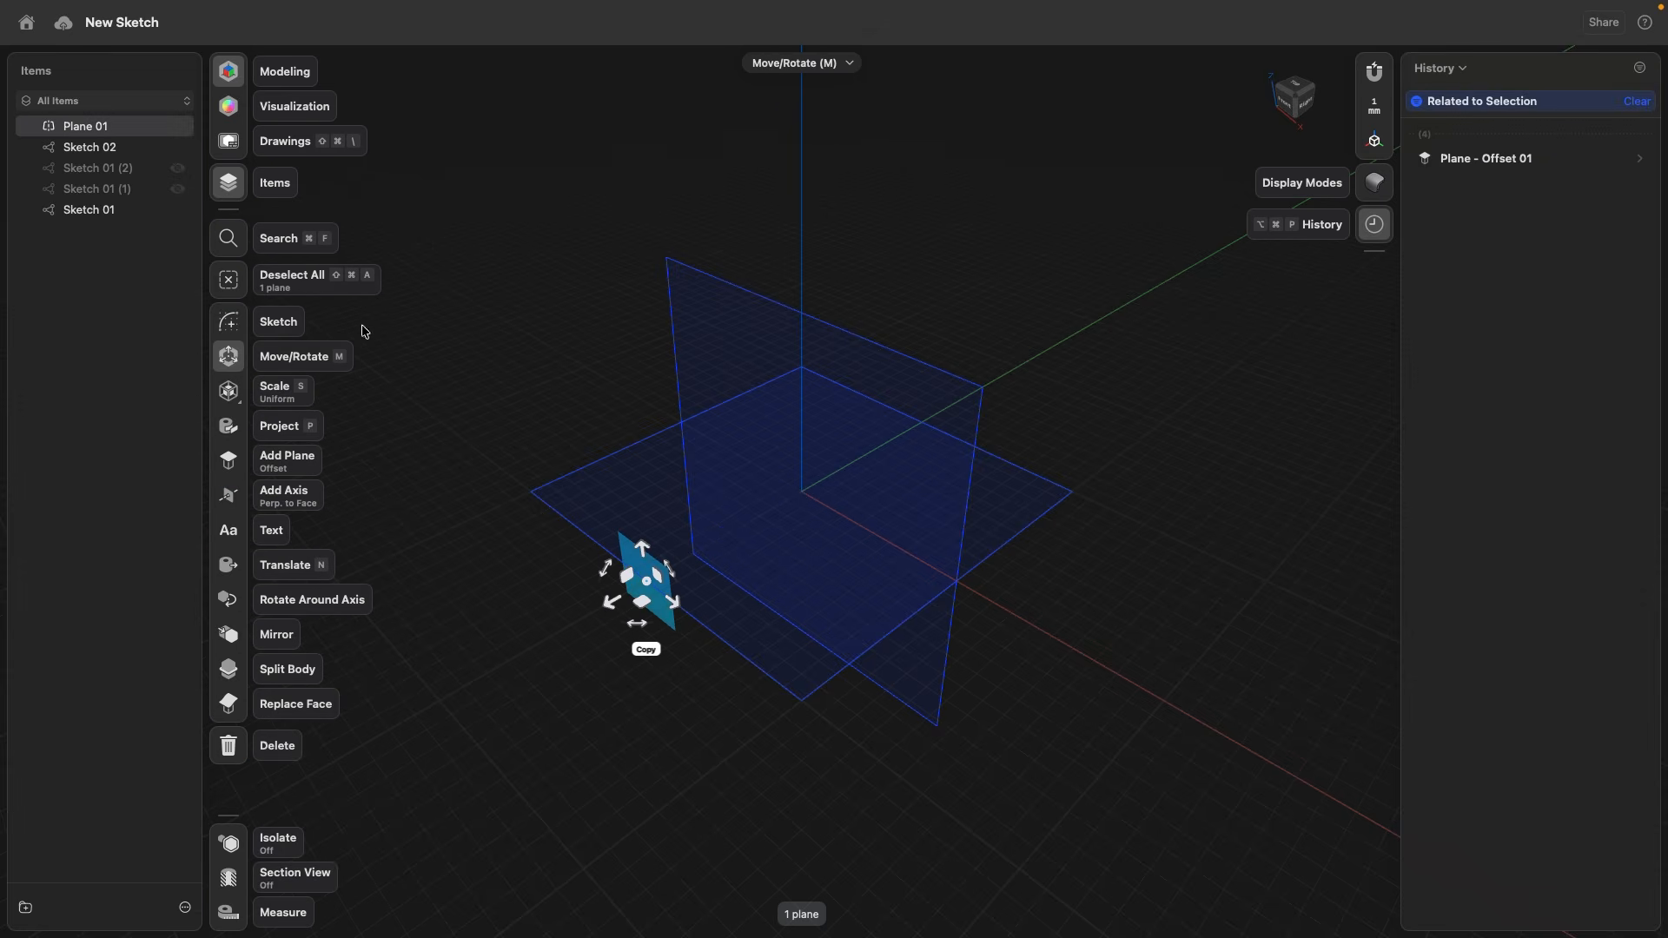
click(228, 325)
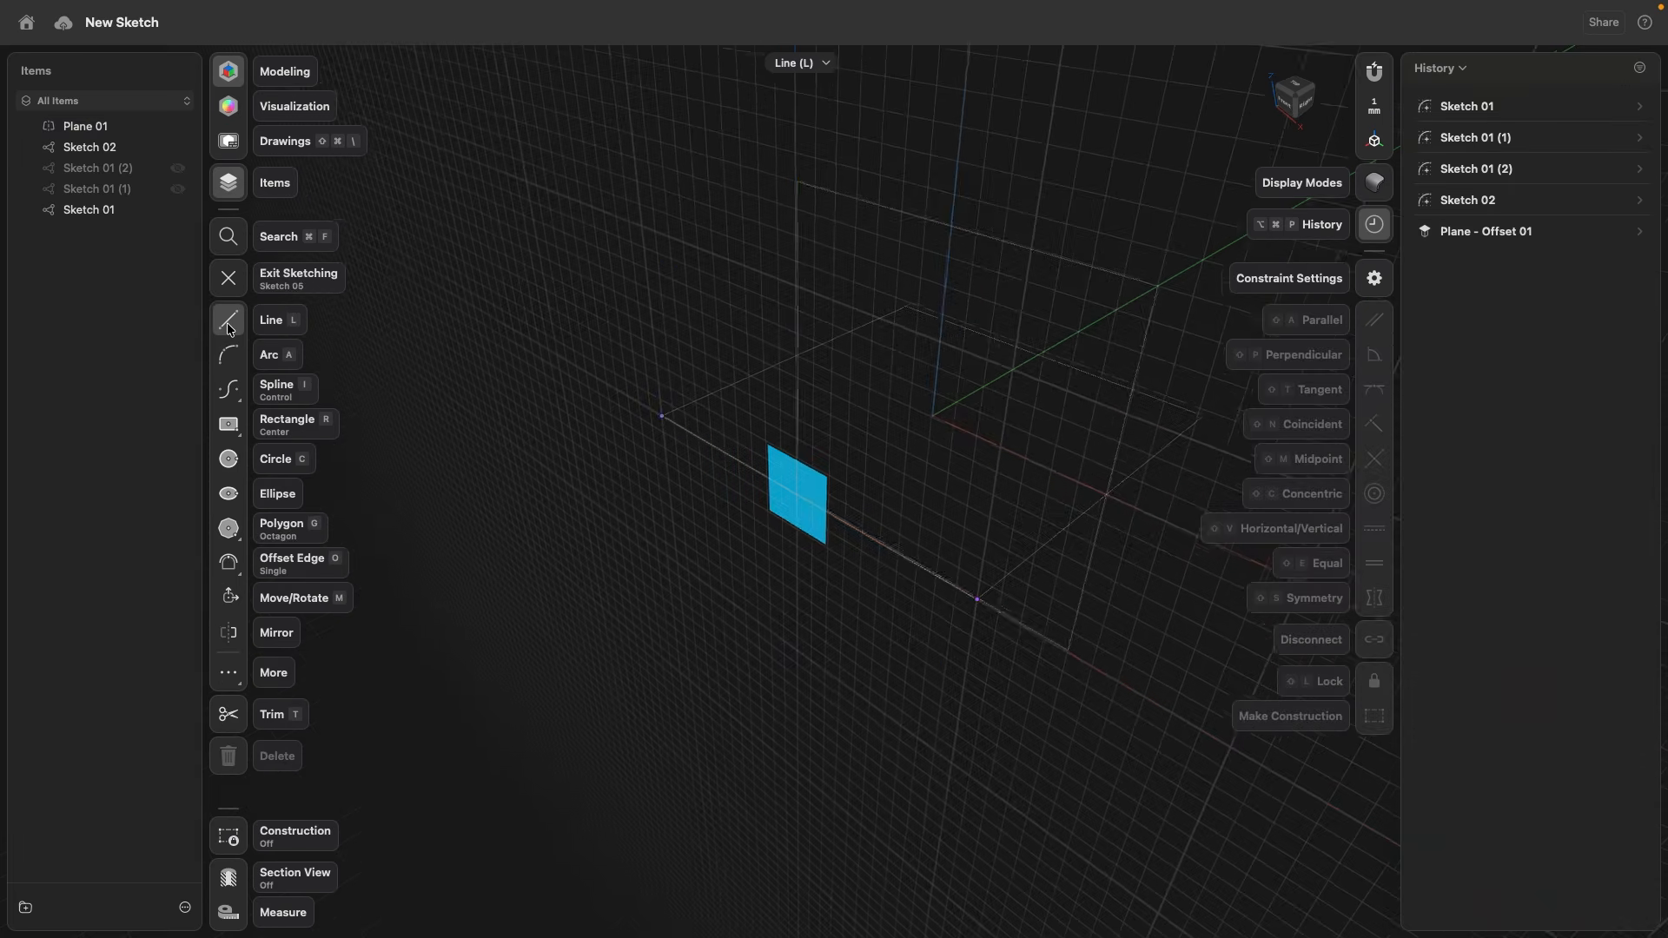
scroll(847, 476, down, 5)
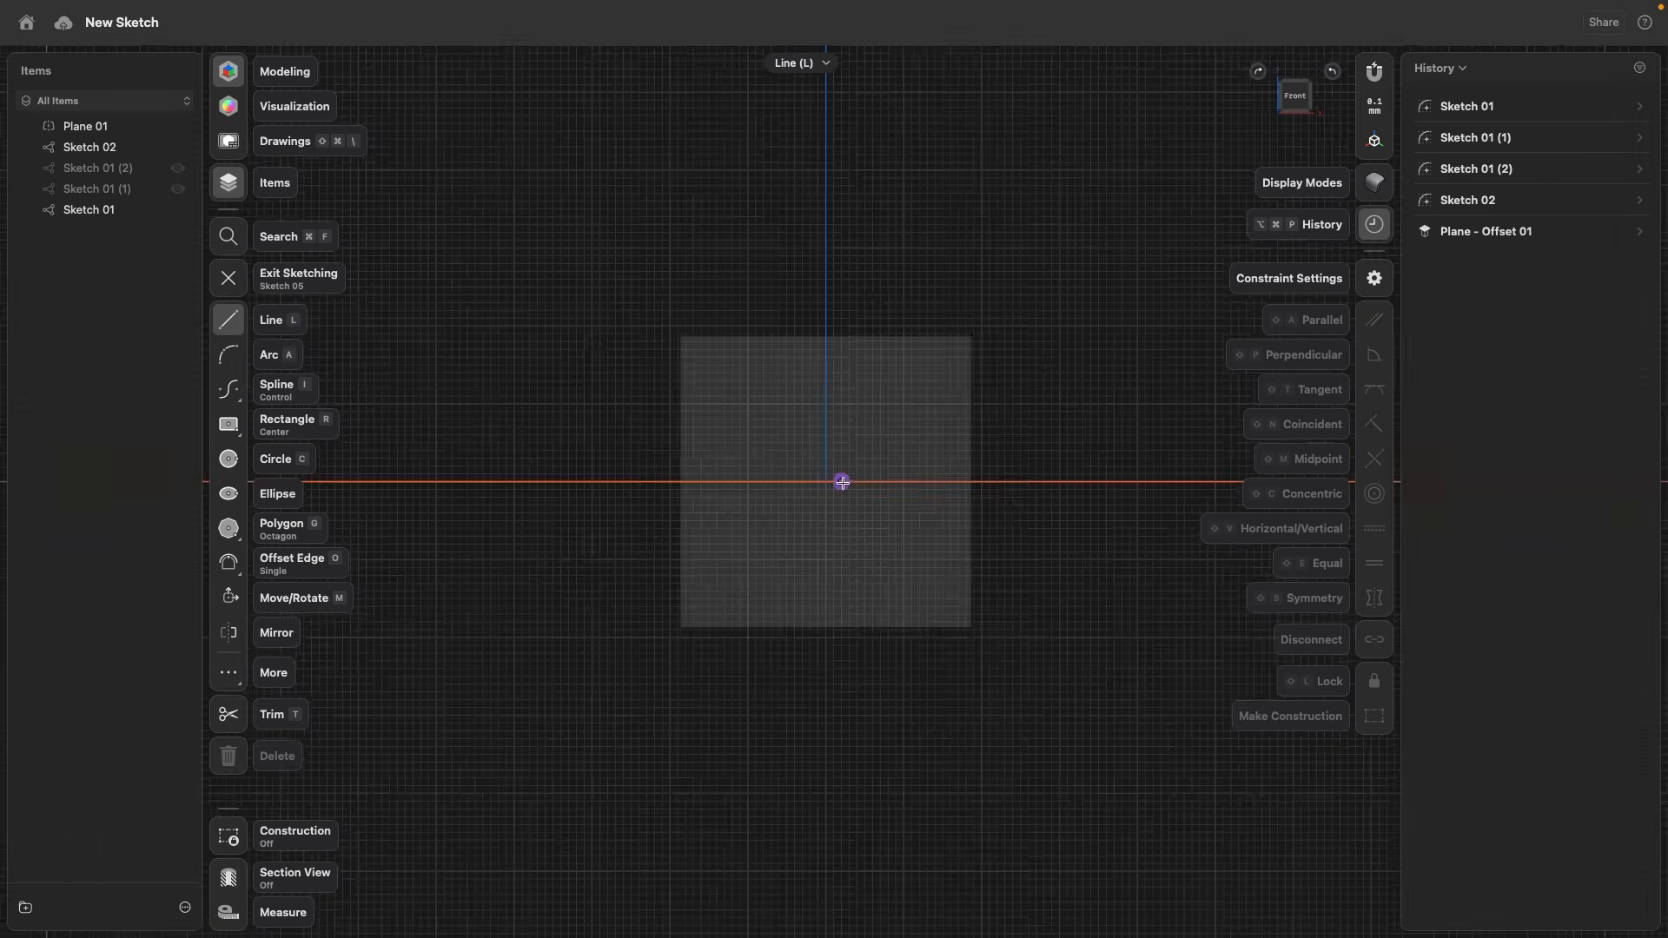
scroll(842, 484, down, 3)
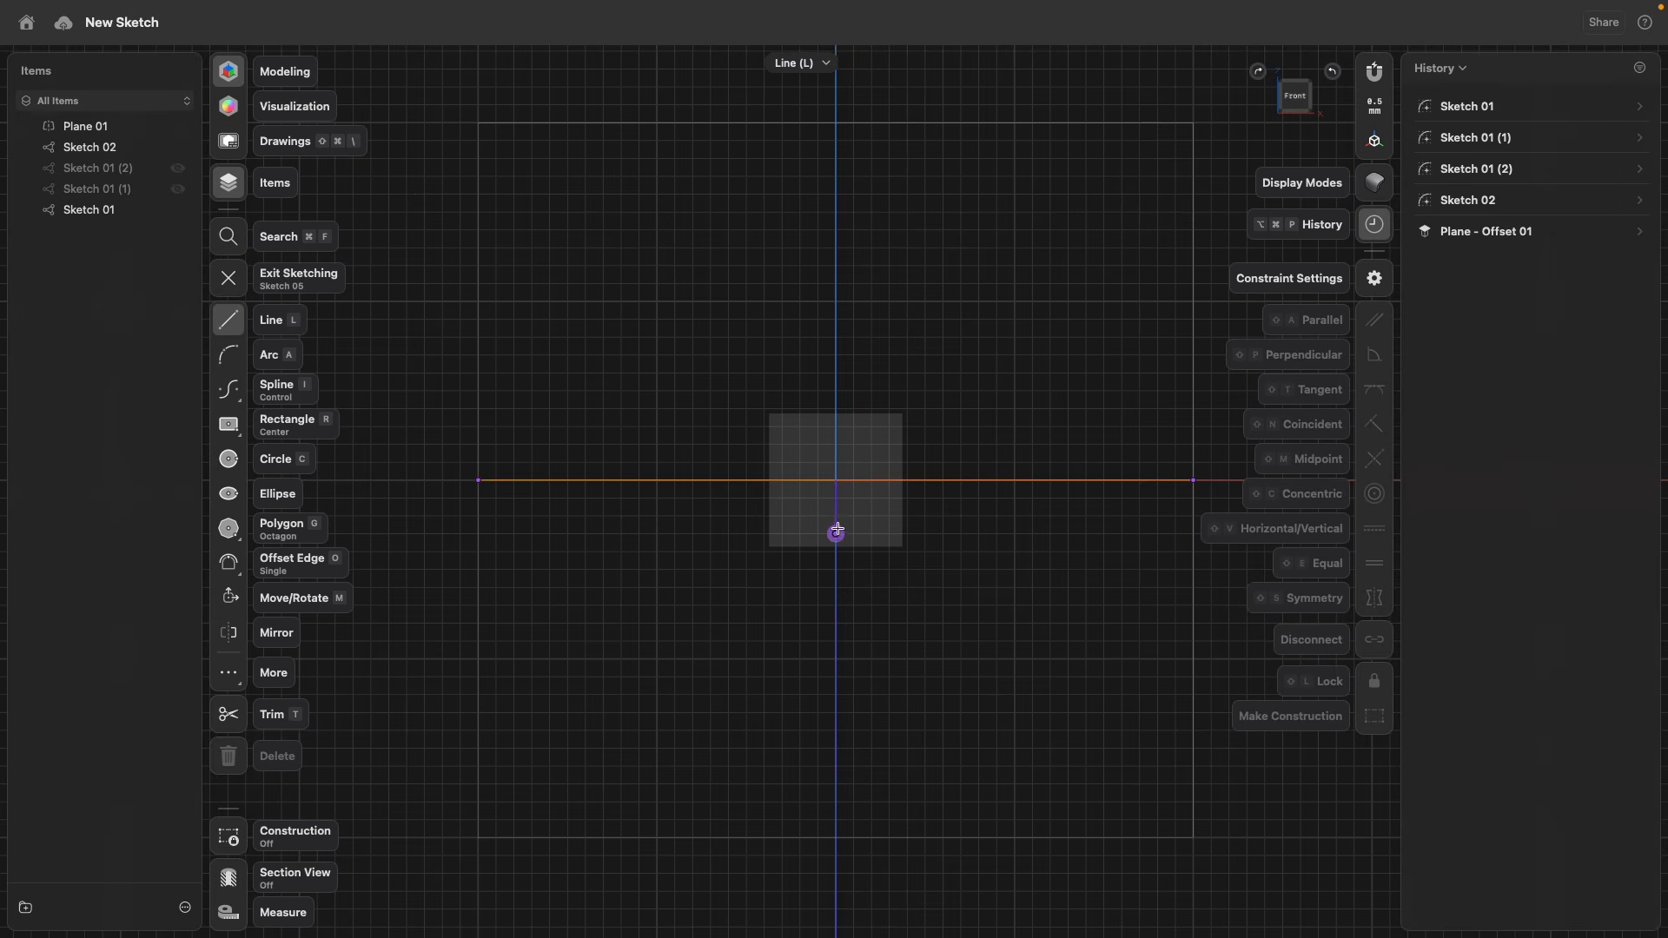
click(229, 464)
click(837, 659)
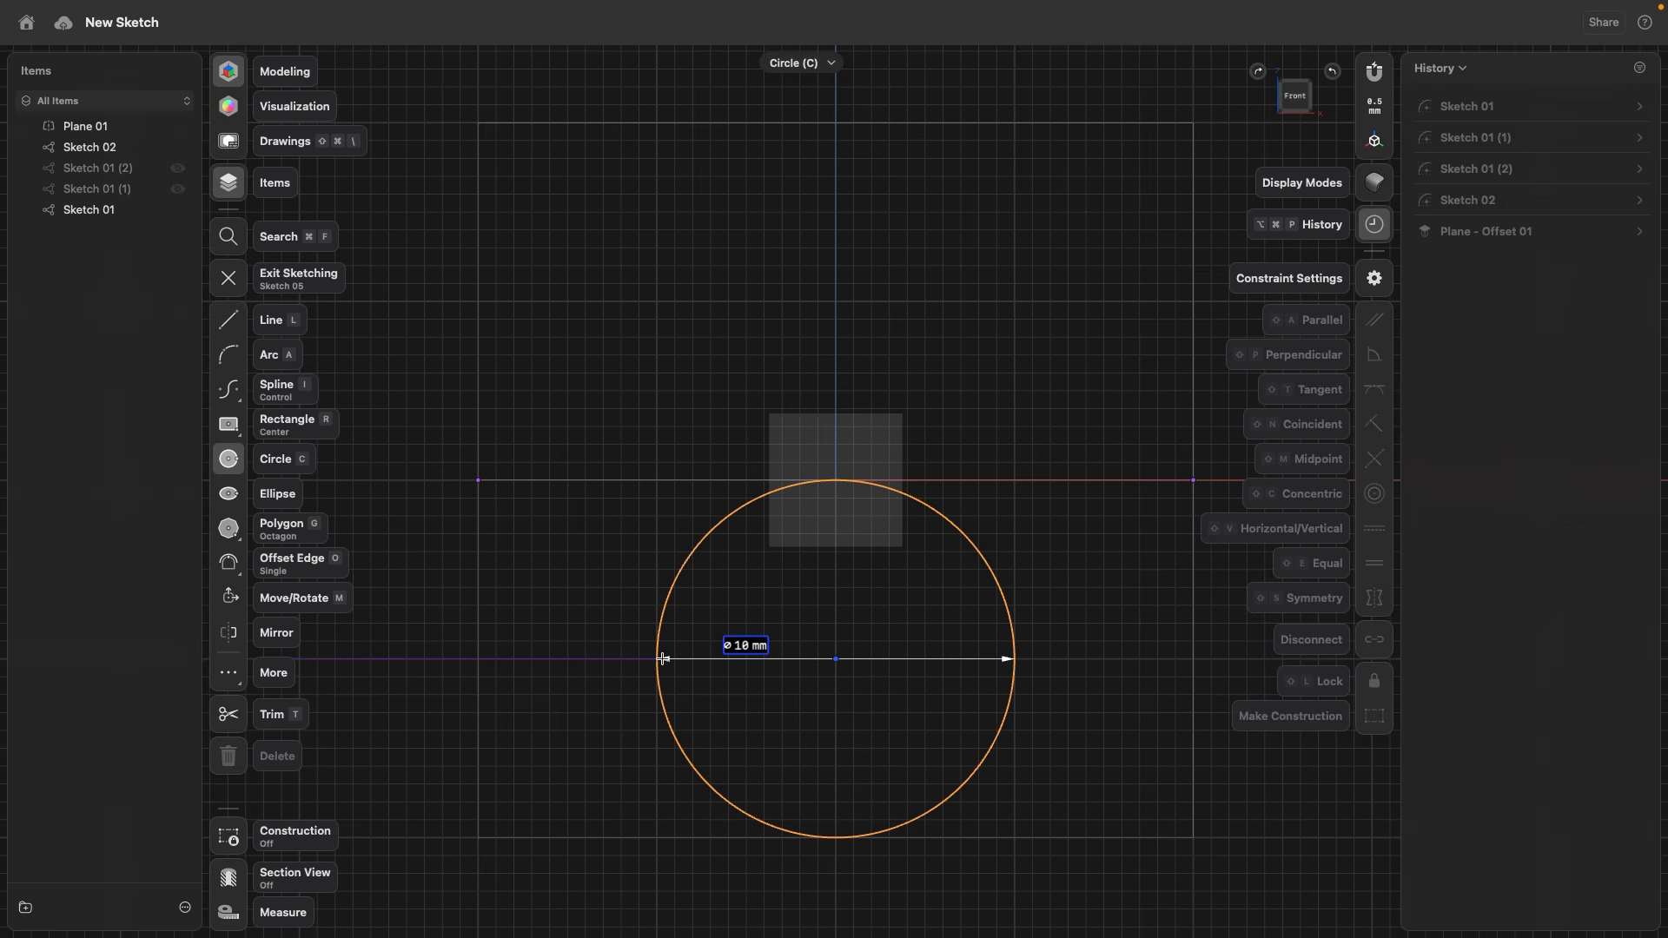
click(662, 659)
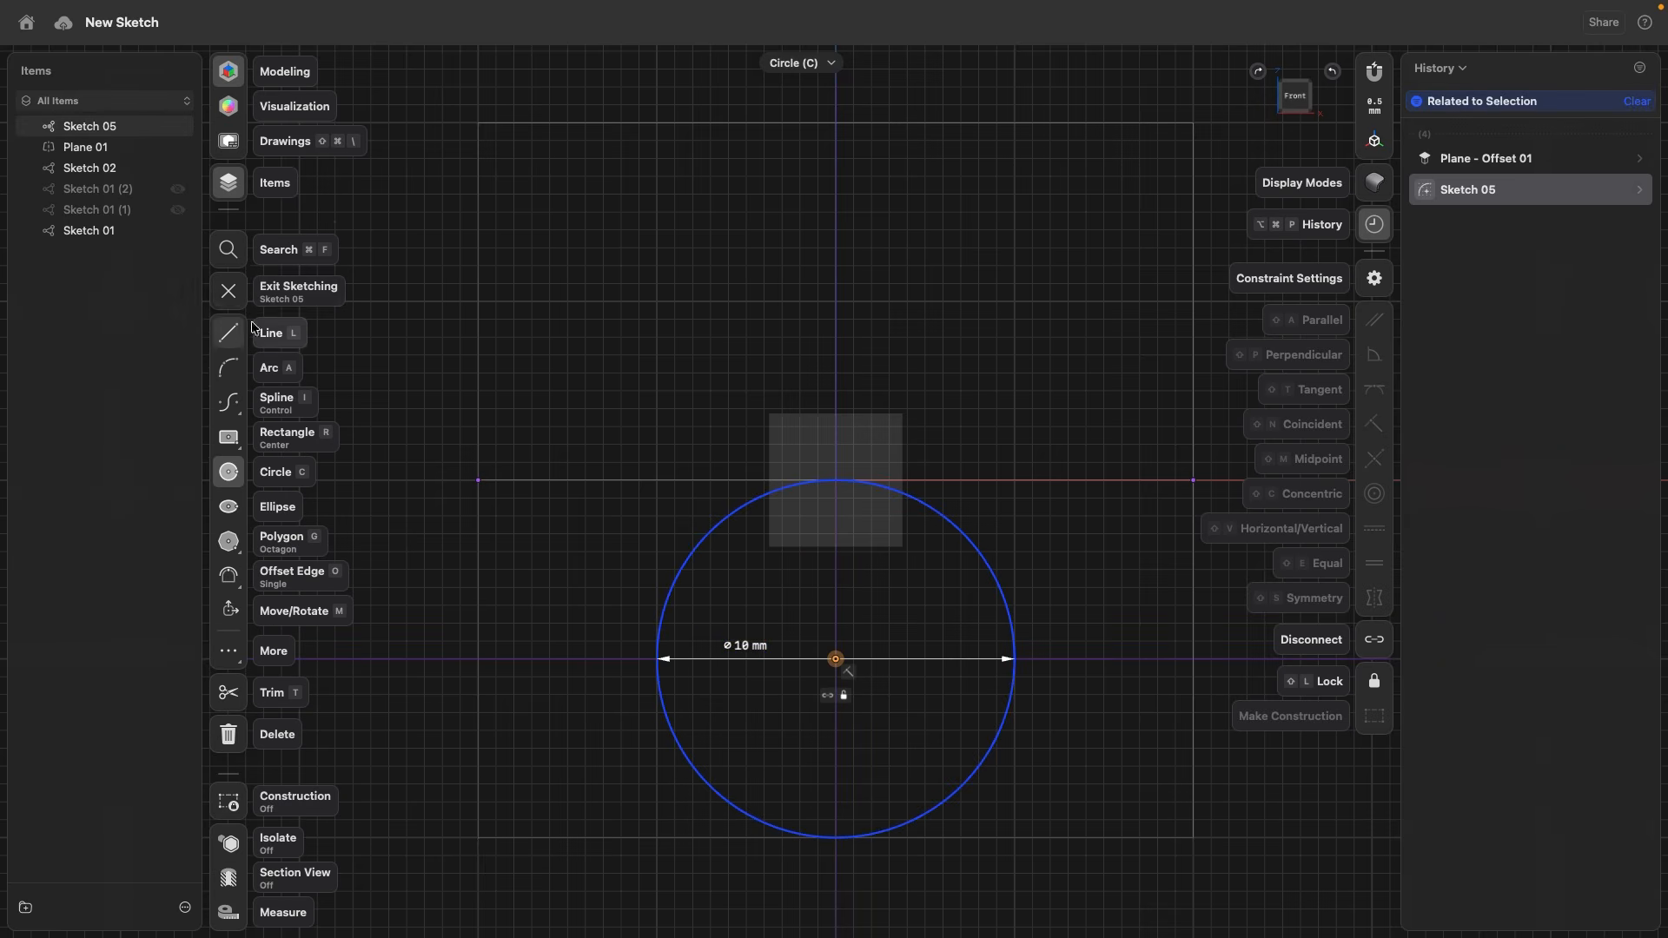
click(228, 281)
Step: Hide Sketch 05, Plane 01 and Sketch 02, leaving only Sketch 01 shown
key(space)
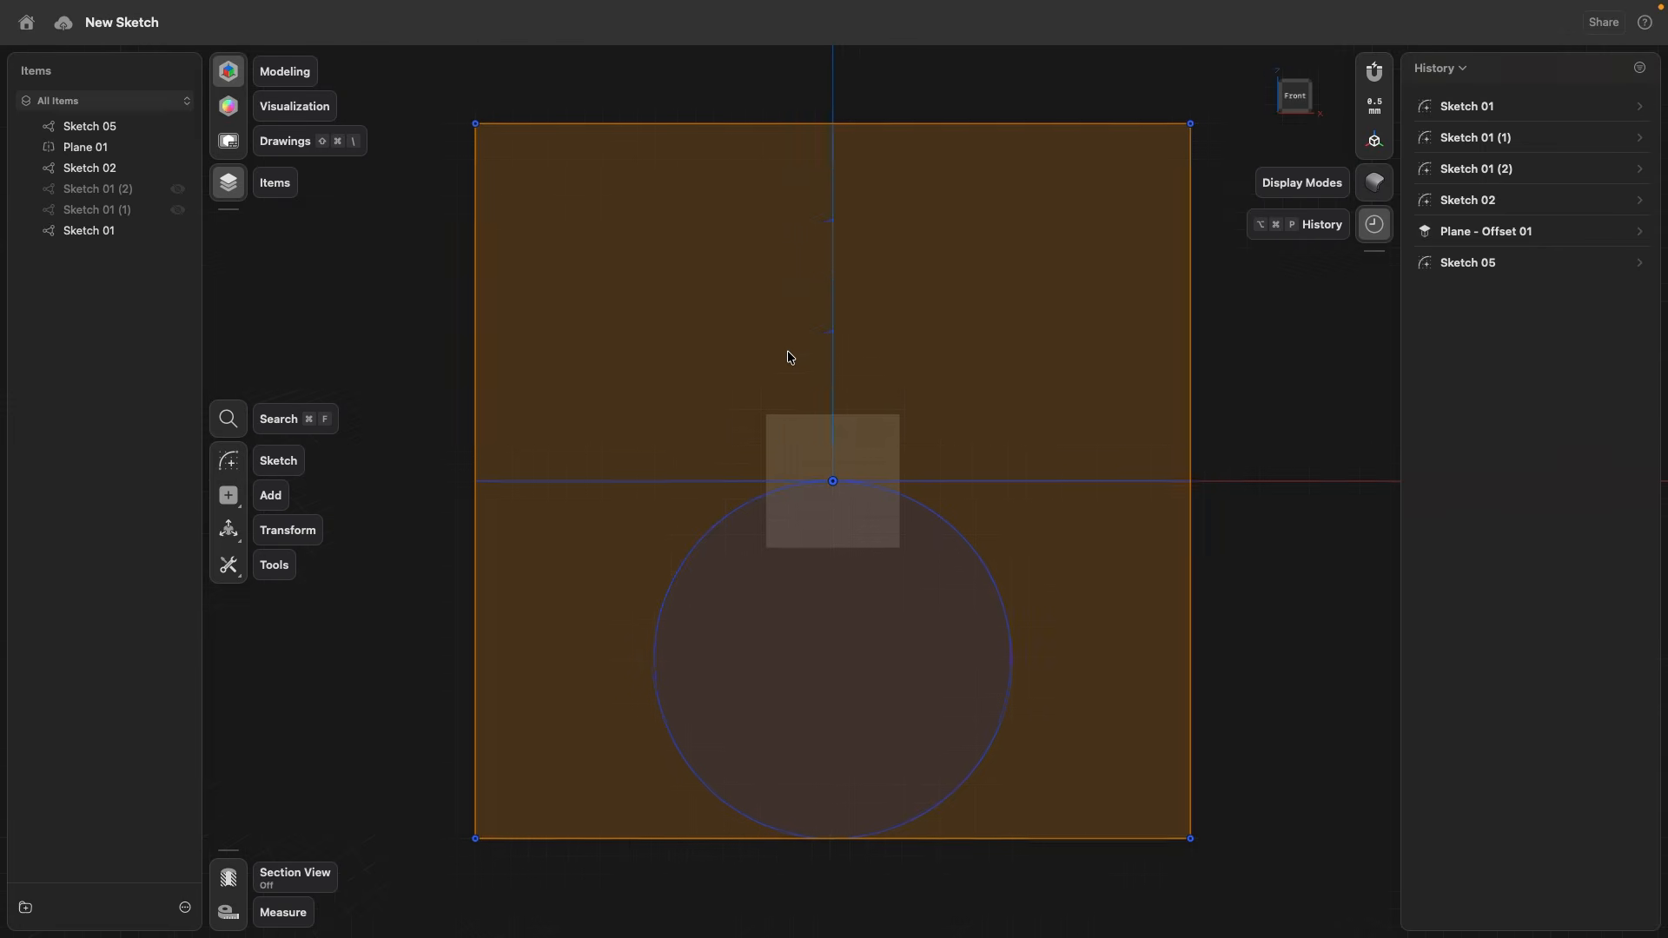
right_drag(912, 661, 900, 627)
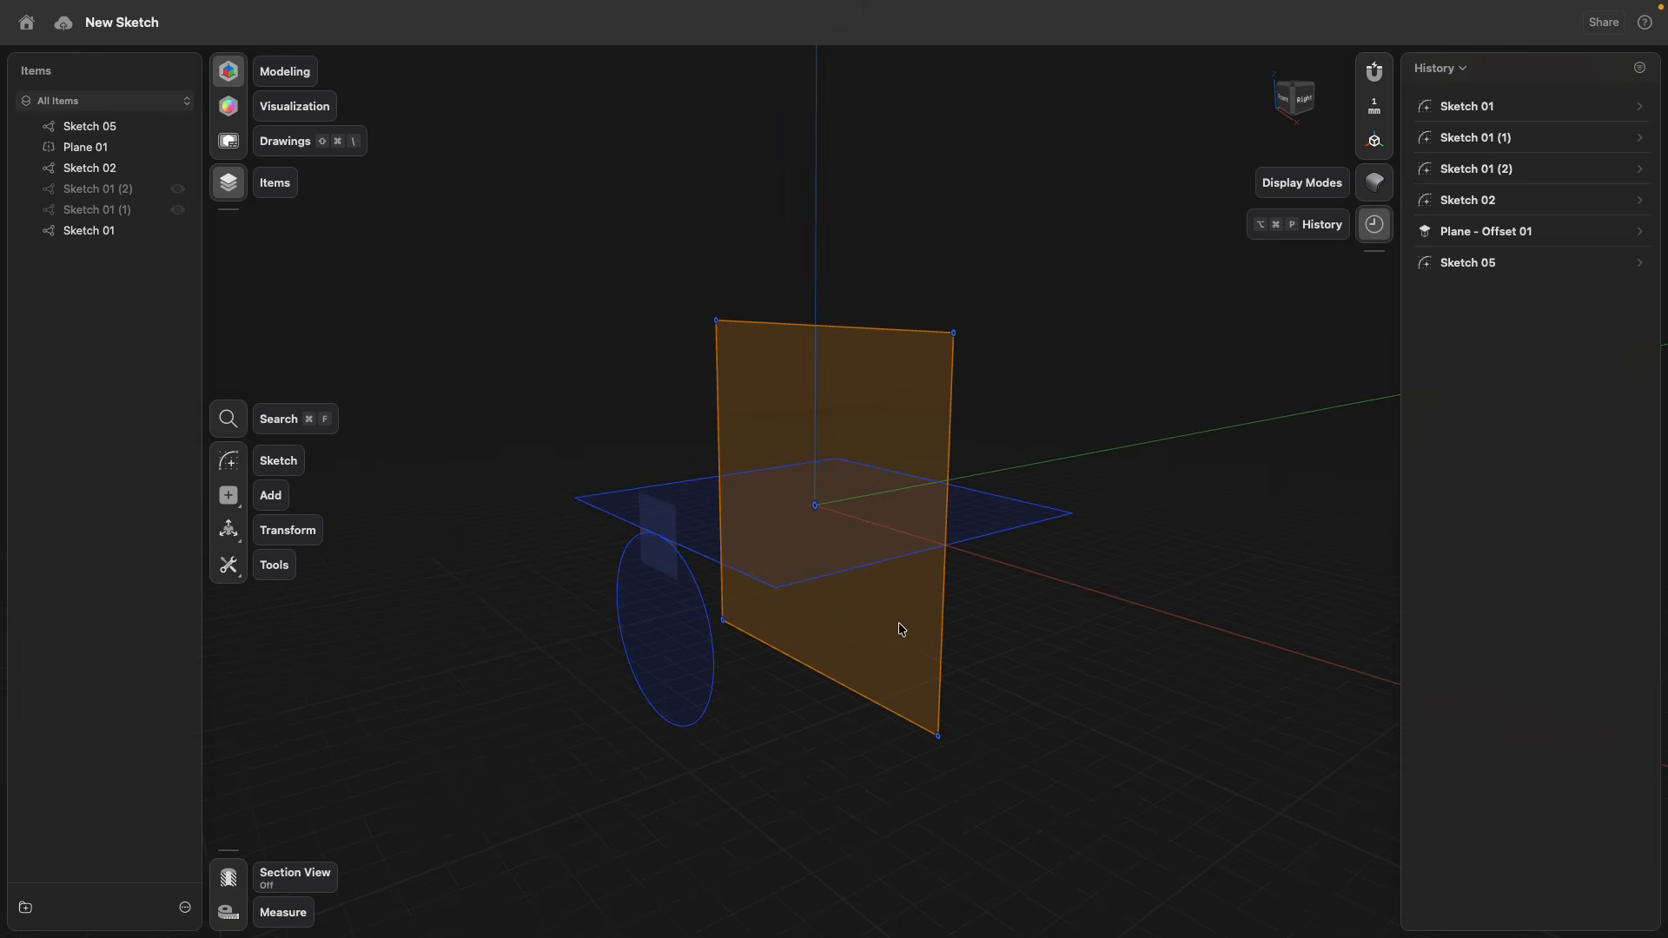
right_drag(573, 299, 578, 323)
middle_drag(577, 323, 549, 335)
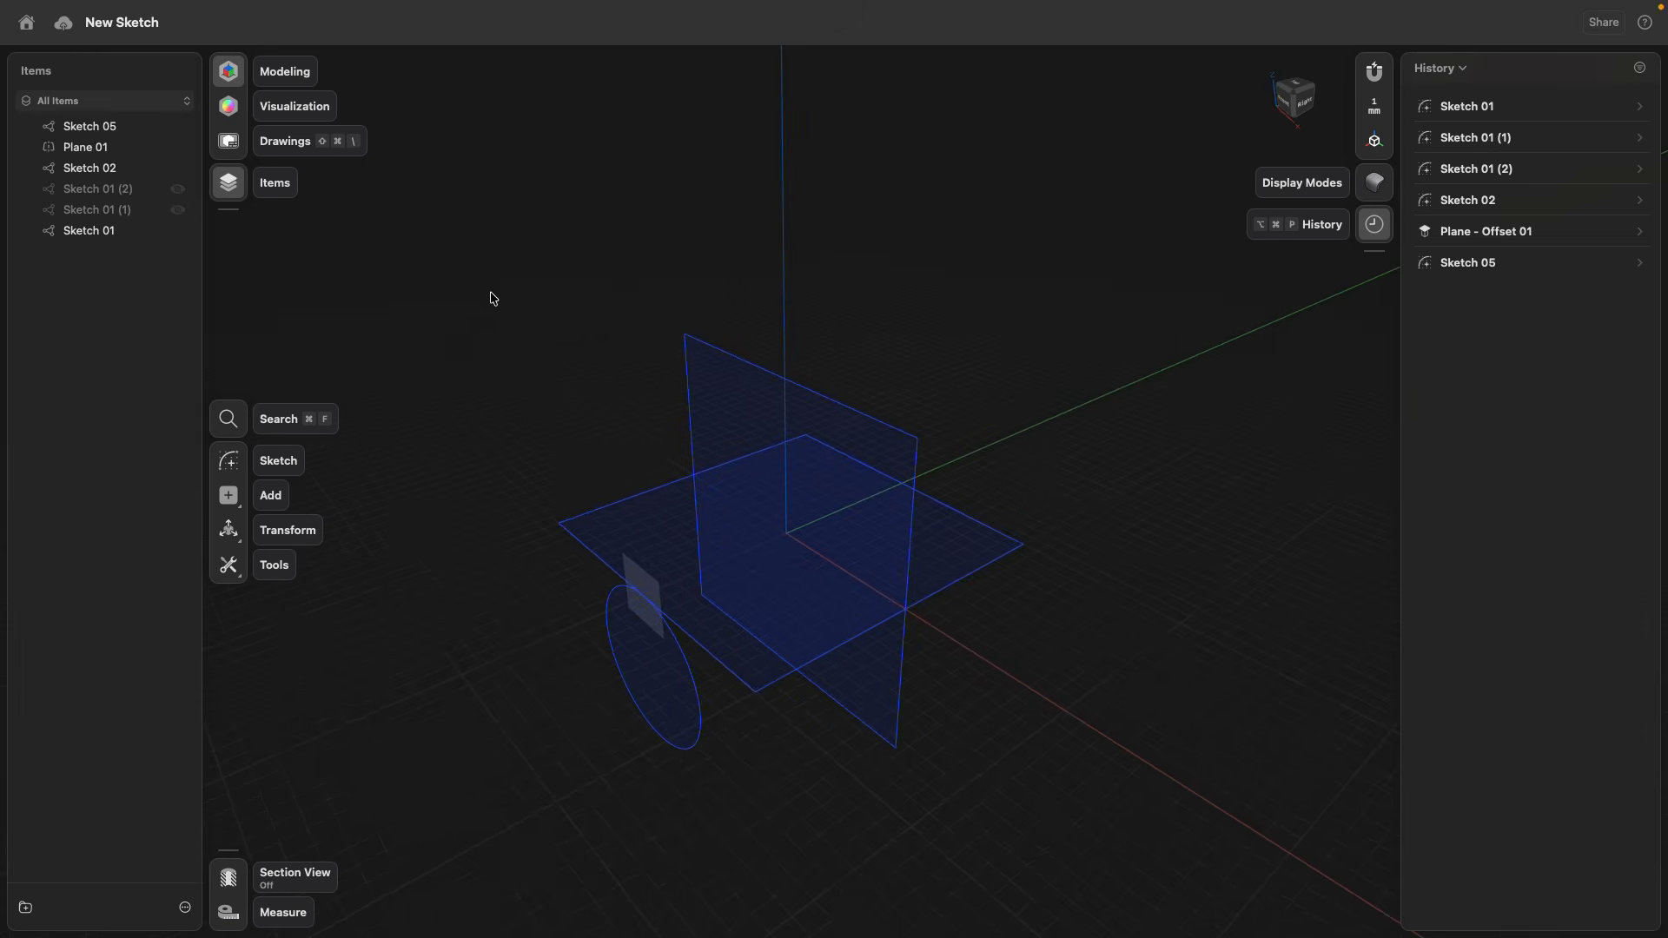
click(180, 129)
click(178, 128)
click(177, 147)
click(178, 168)
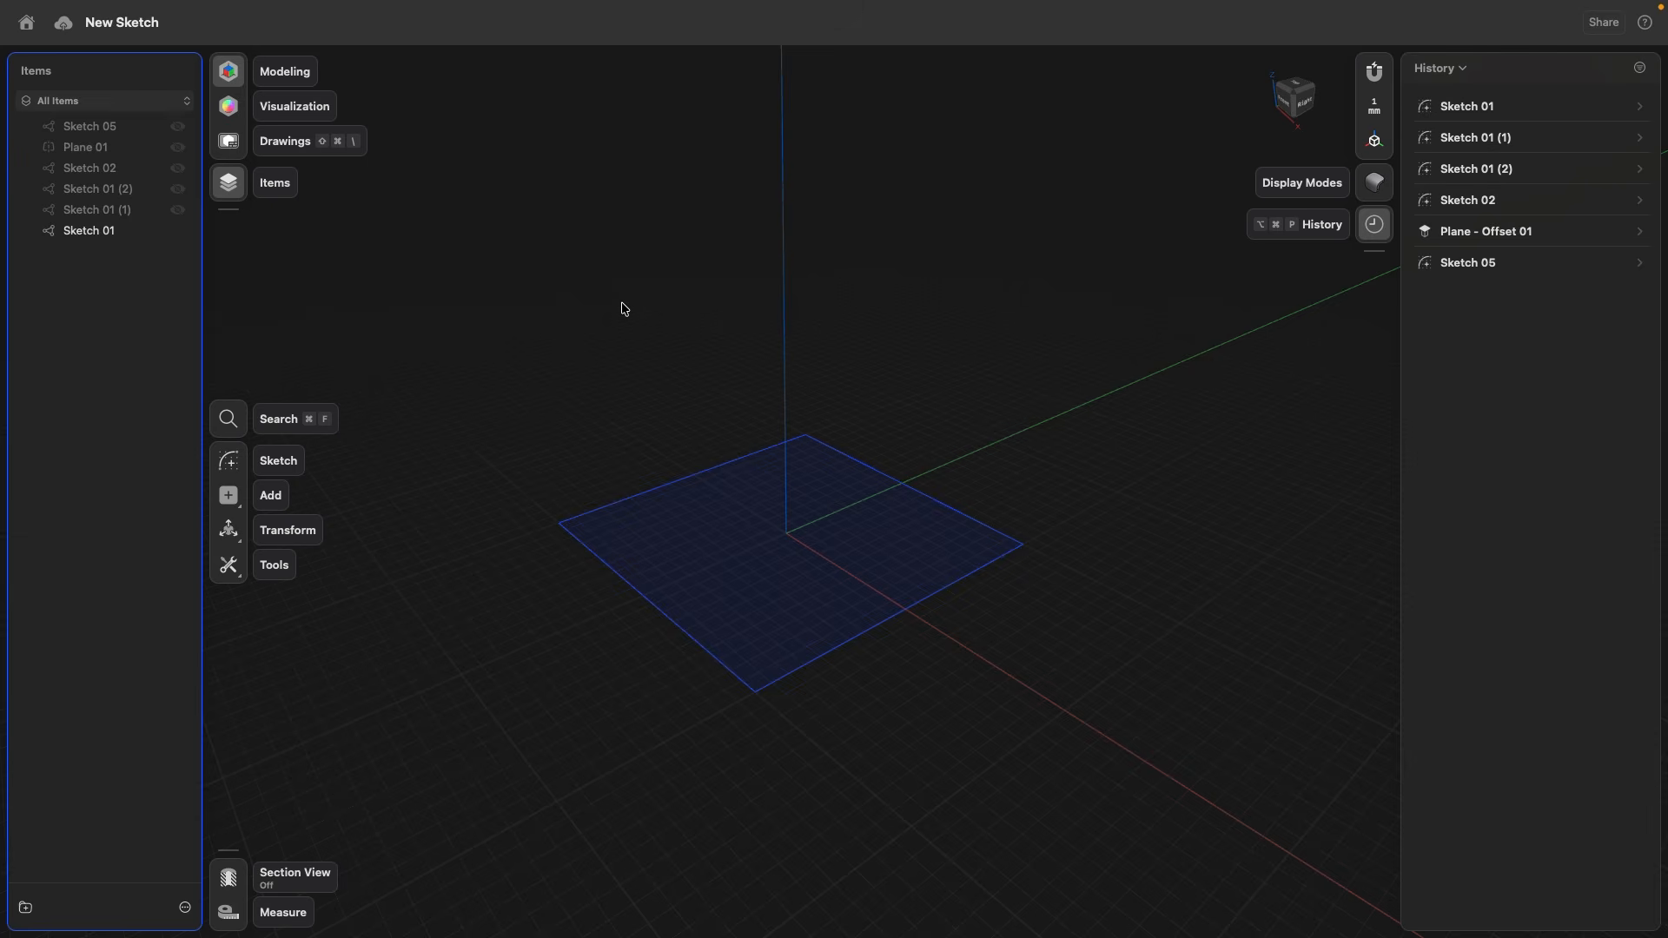
Step: Extrude the Sketch 01 square upward 10 mm into a solid body
click(730, 579)
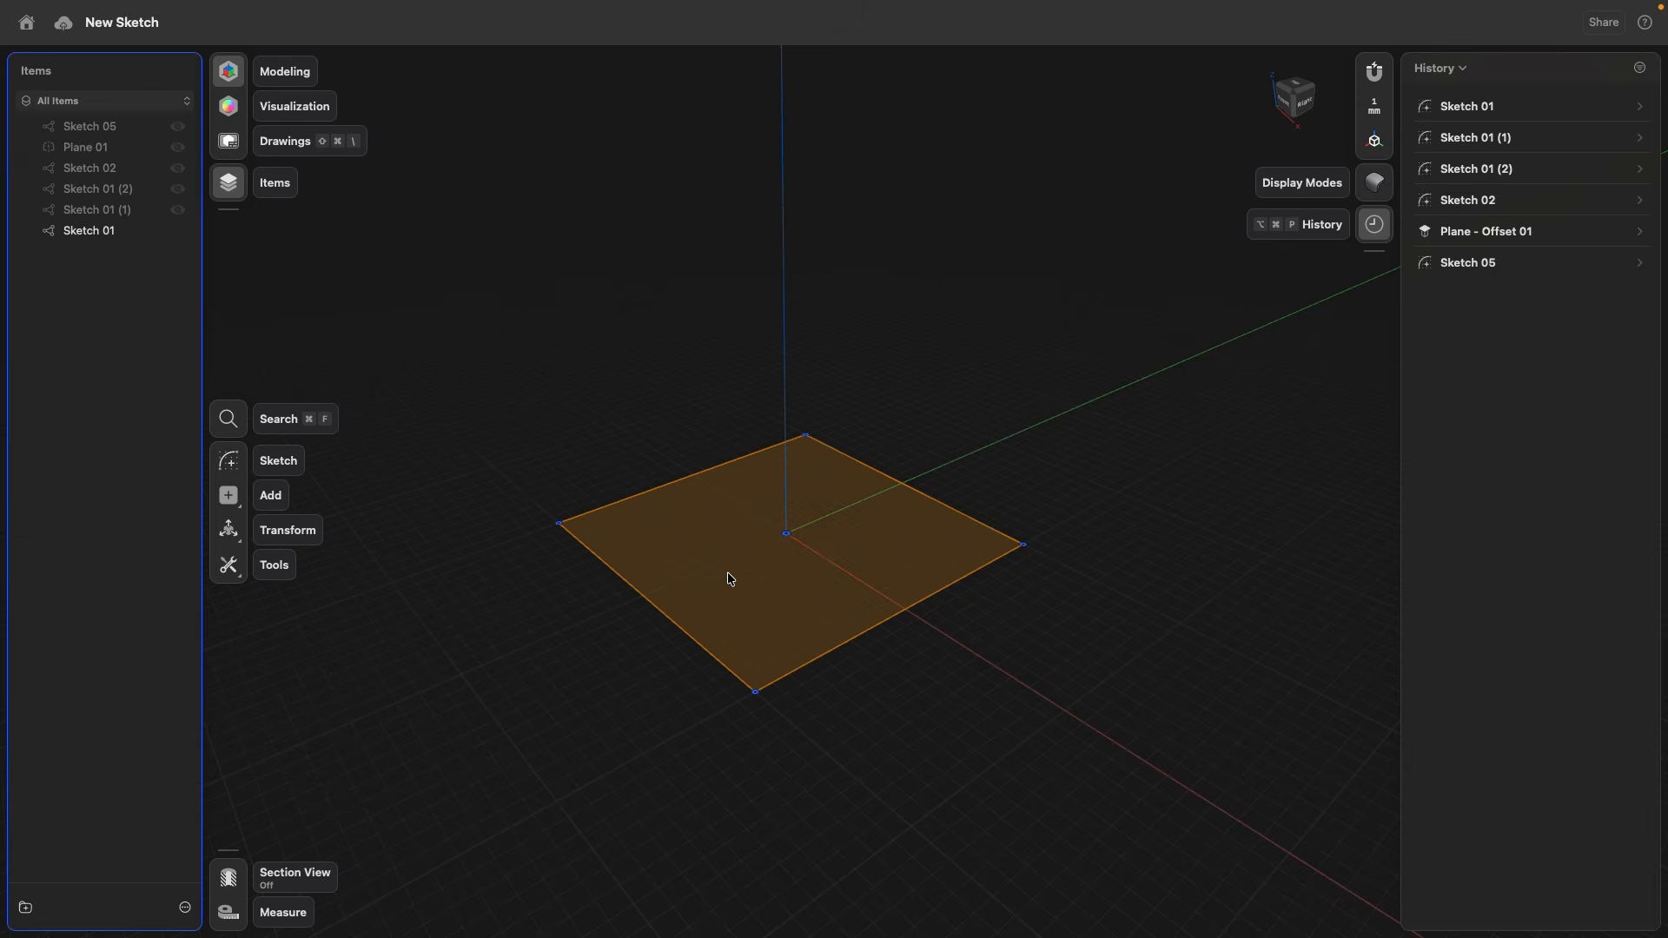
click(752, 612)
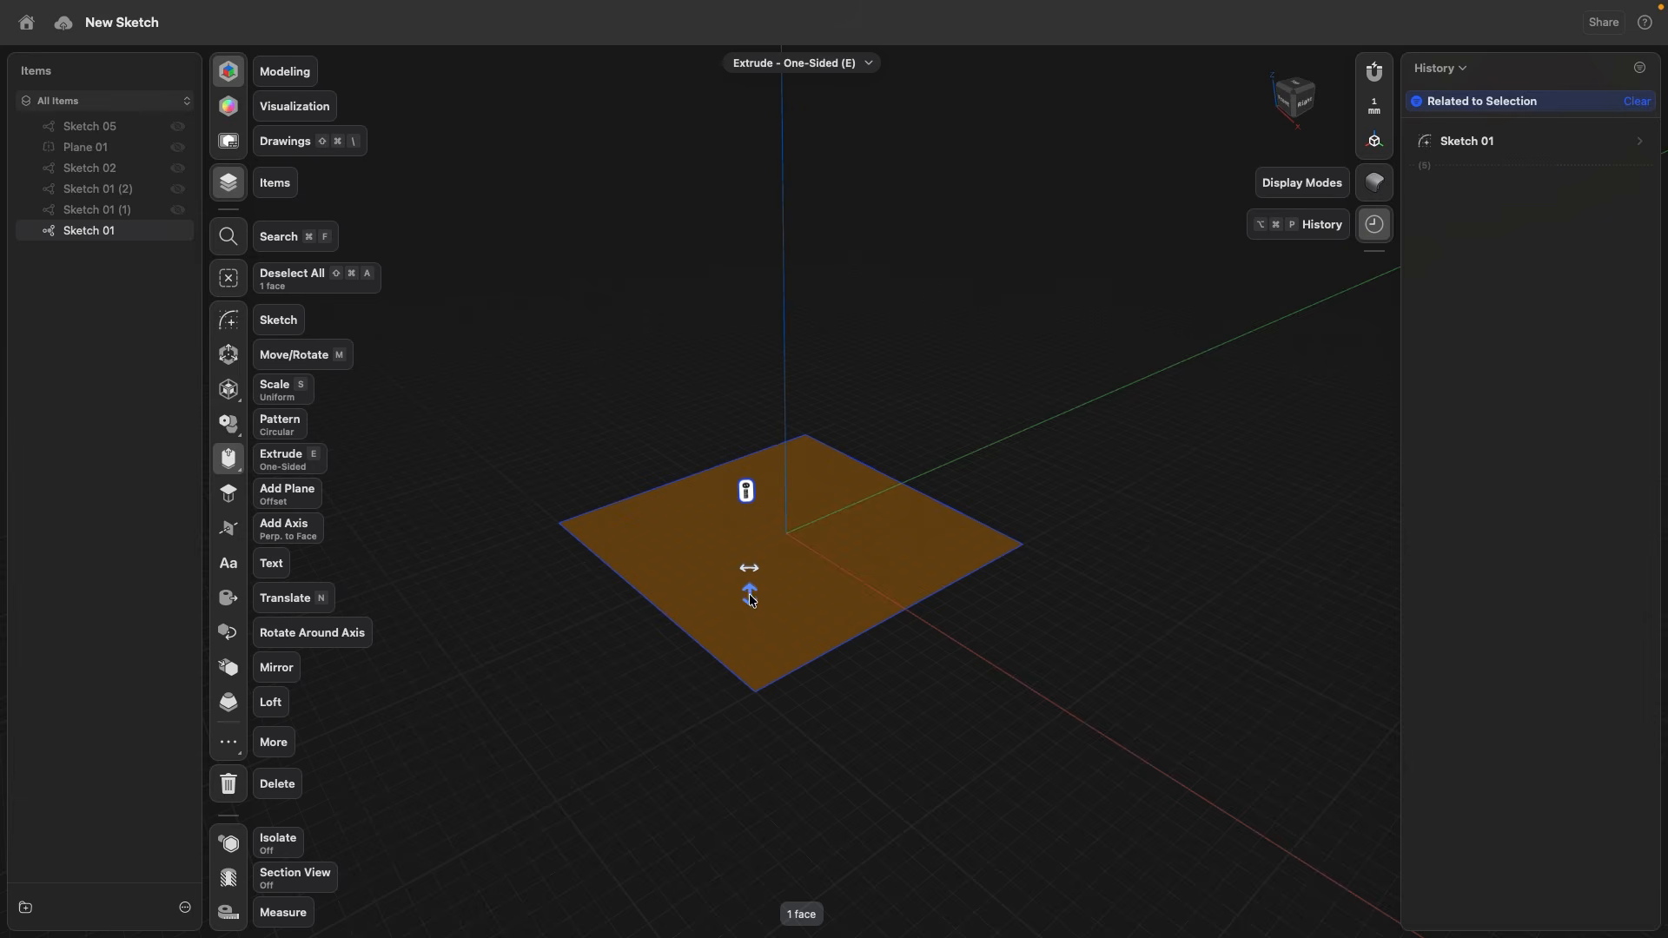
drag(753, 605, 751, 435)
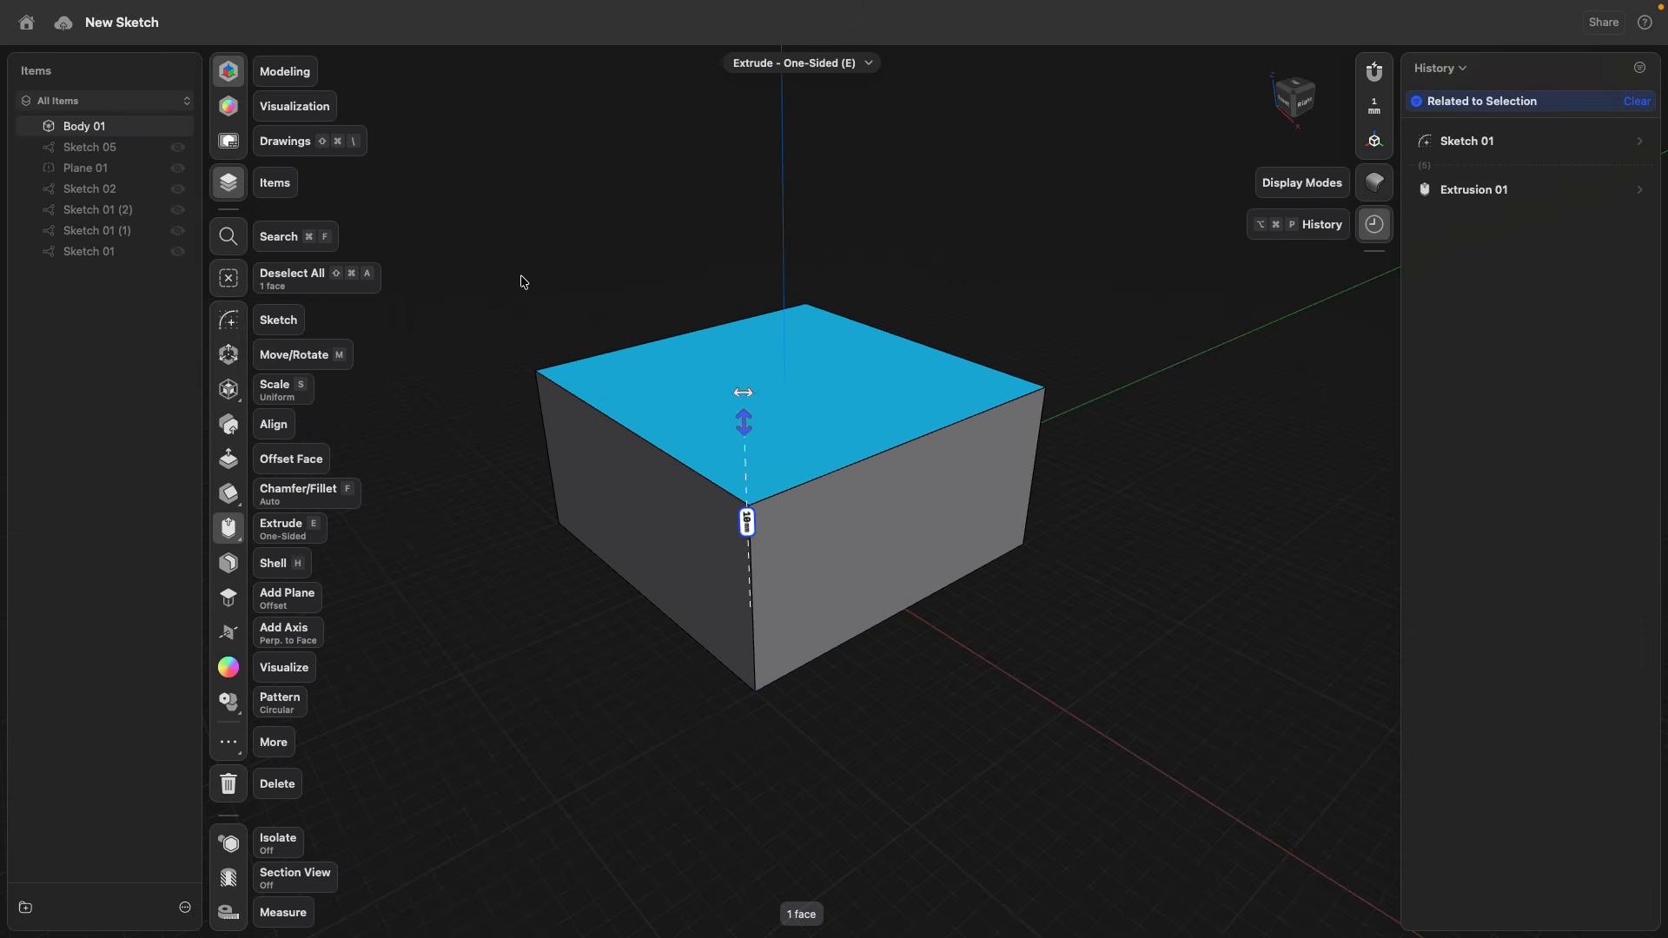
Step: Chamfer the upper front edge of the block by 8 mm and deselect it
click(570, 394)
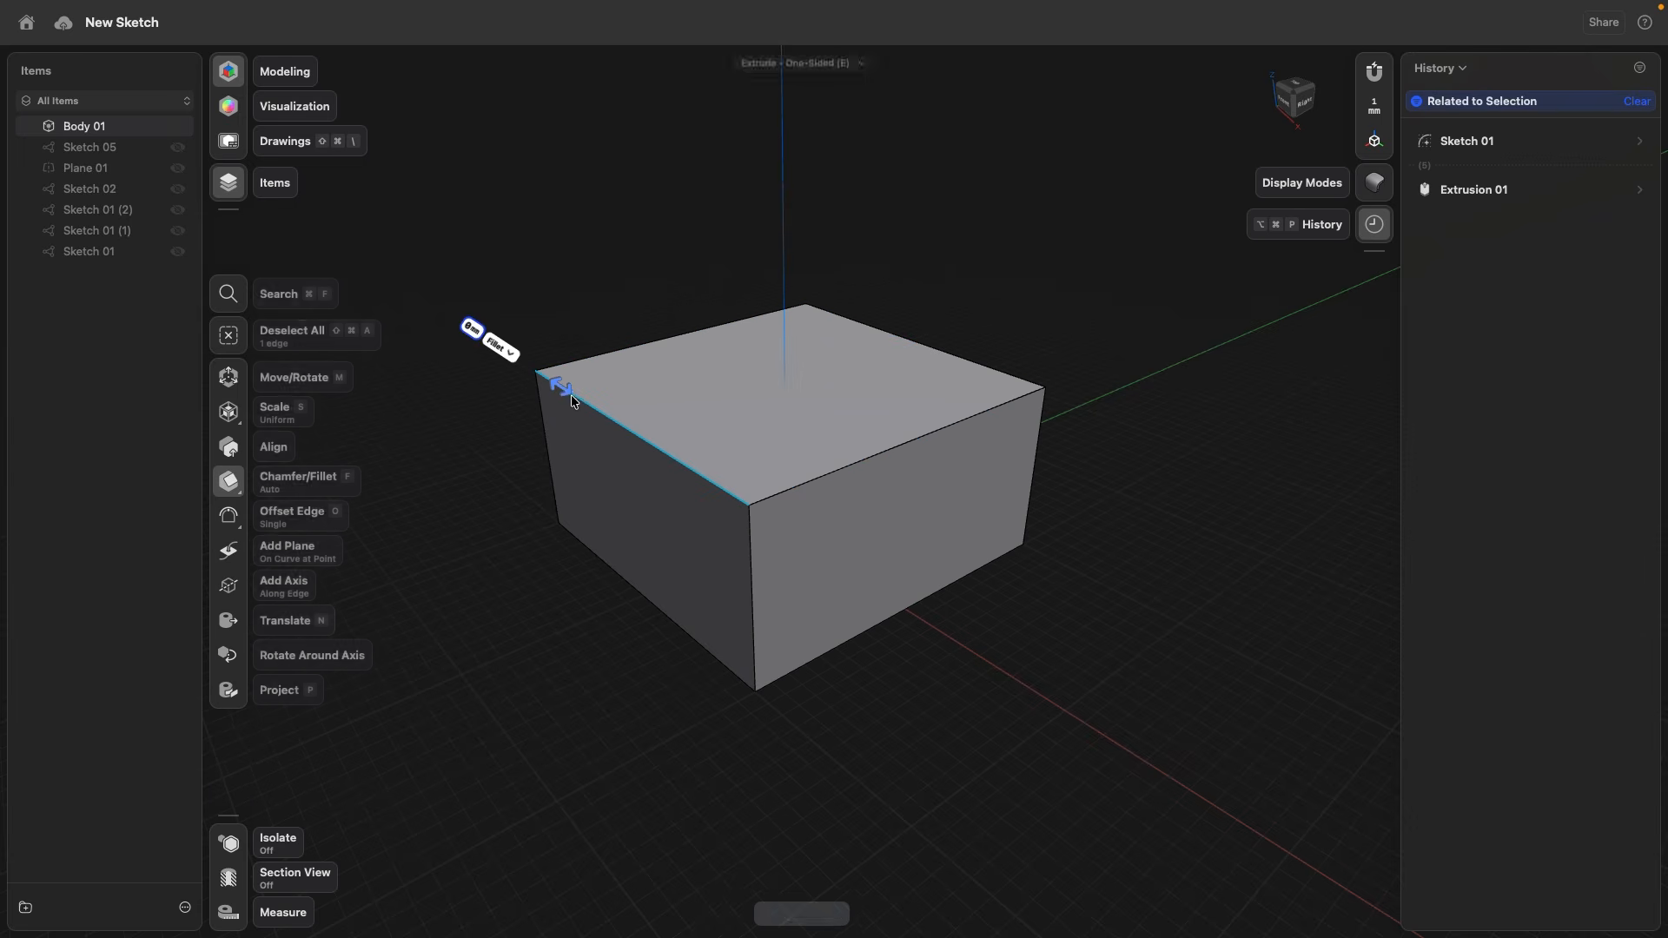
drag(556, 385, 623, 436)
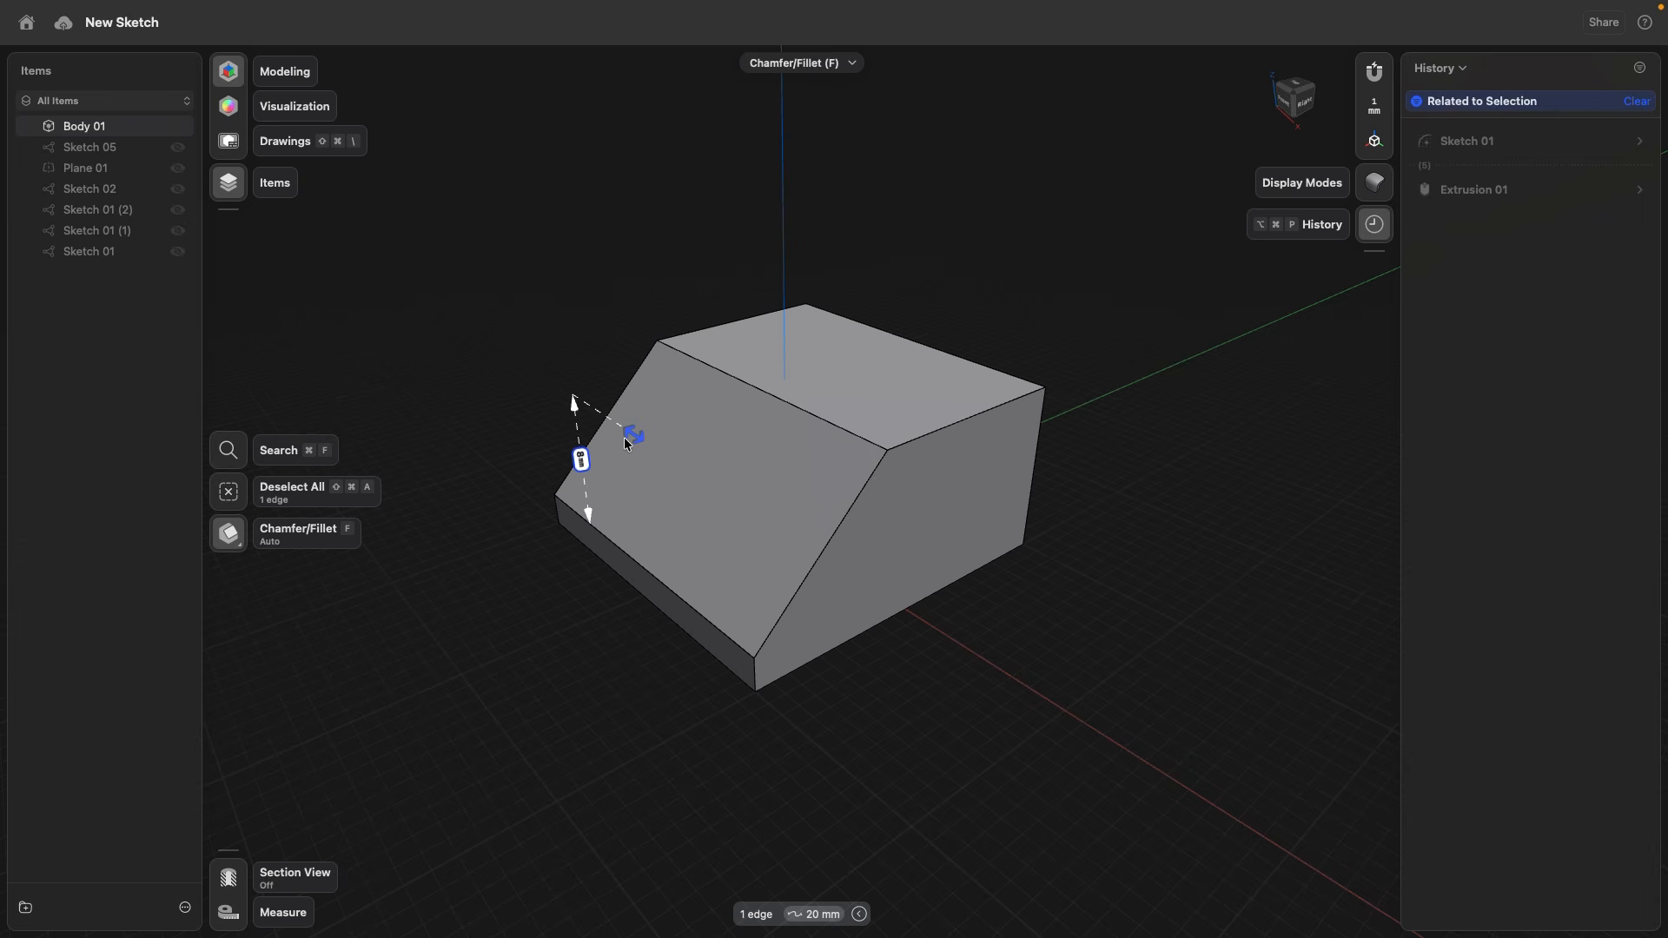
click(555, 280)
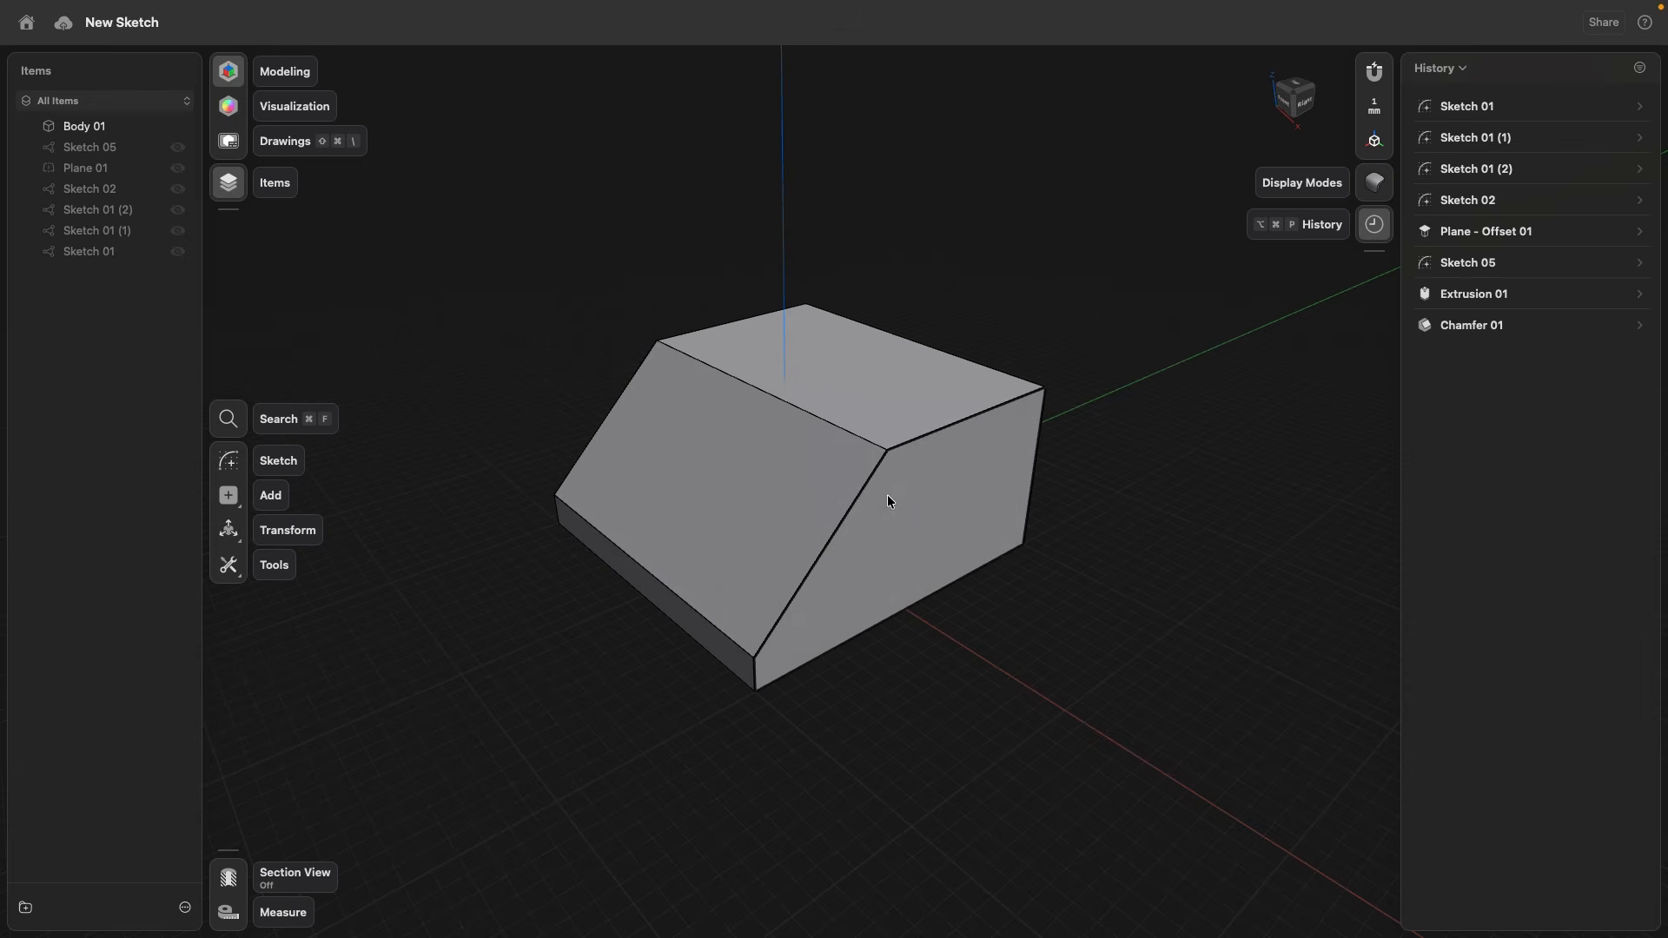
Step: Sketch a 9 mm diameter circle centred on the block's sloped chamfer face, and exit the sketch
click(670, 441)
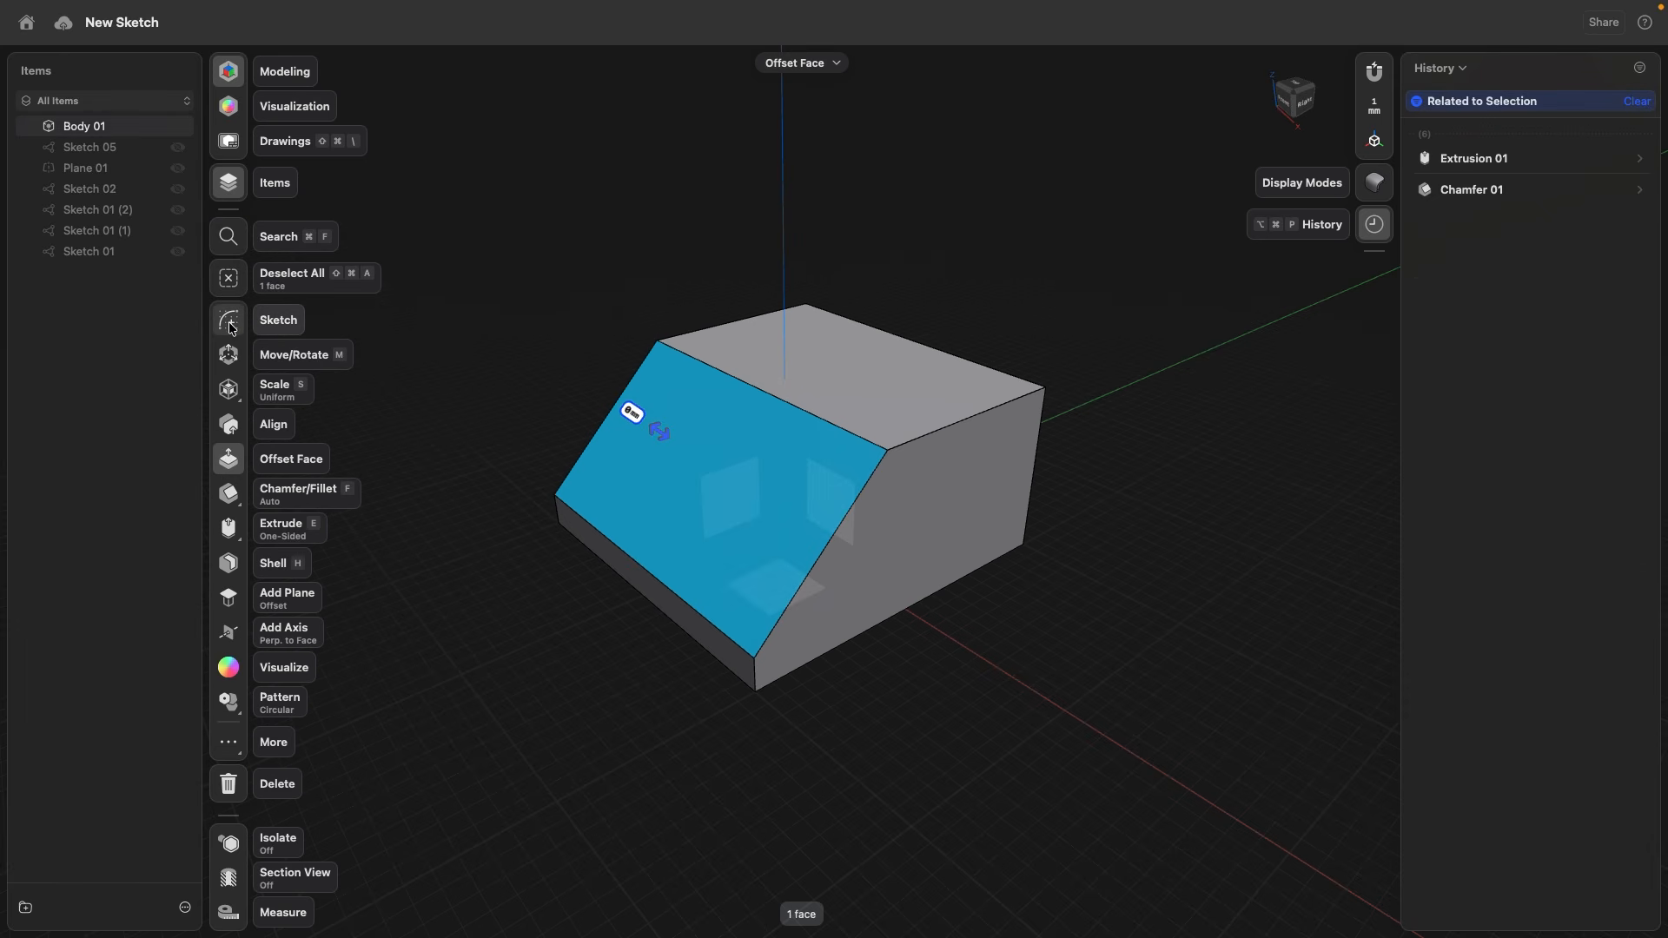
click(231, 325)
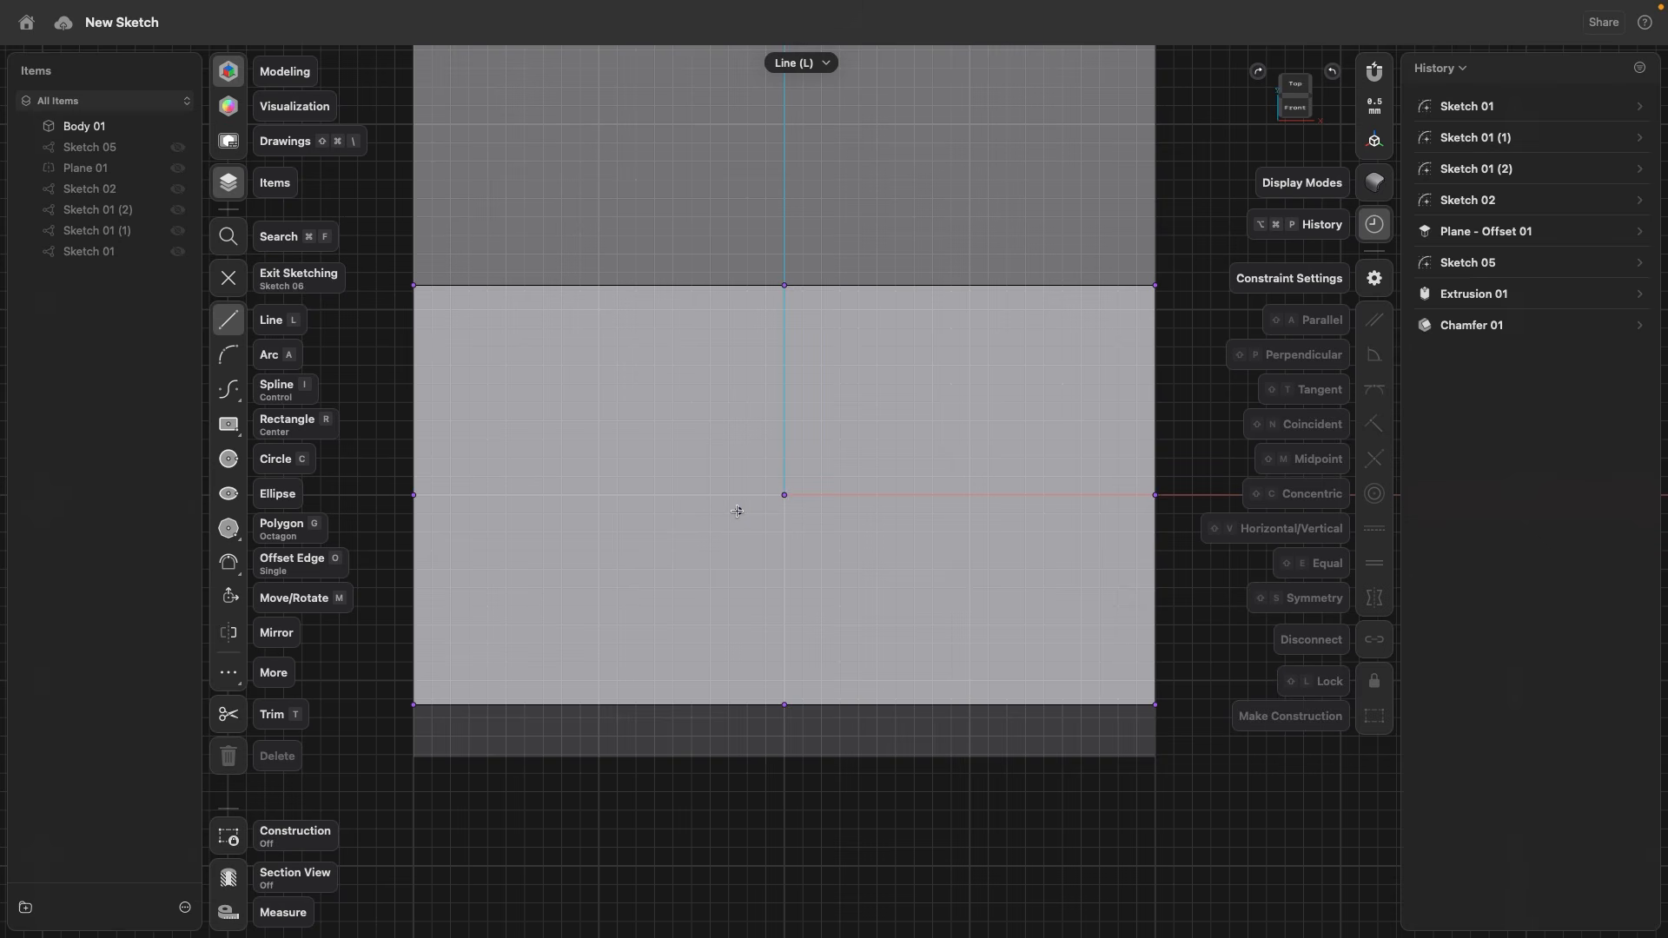
click(783, 495)
click(783, 285)
click(1154, 285)
click(229, 461)
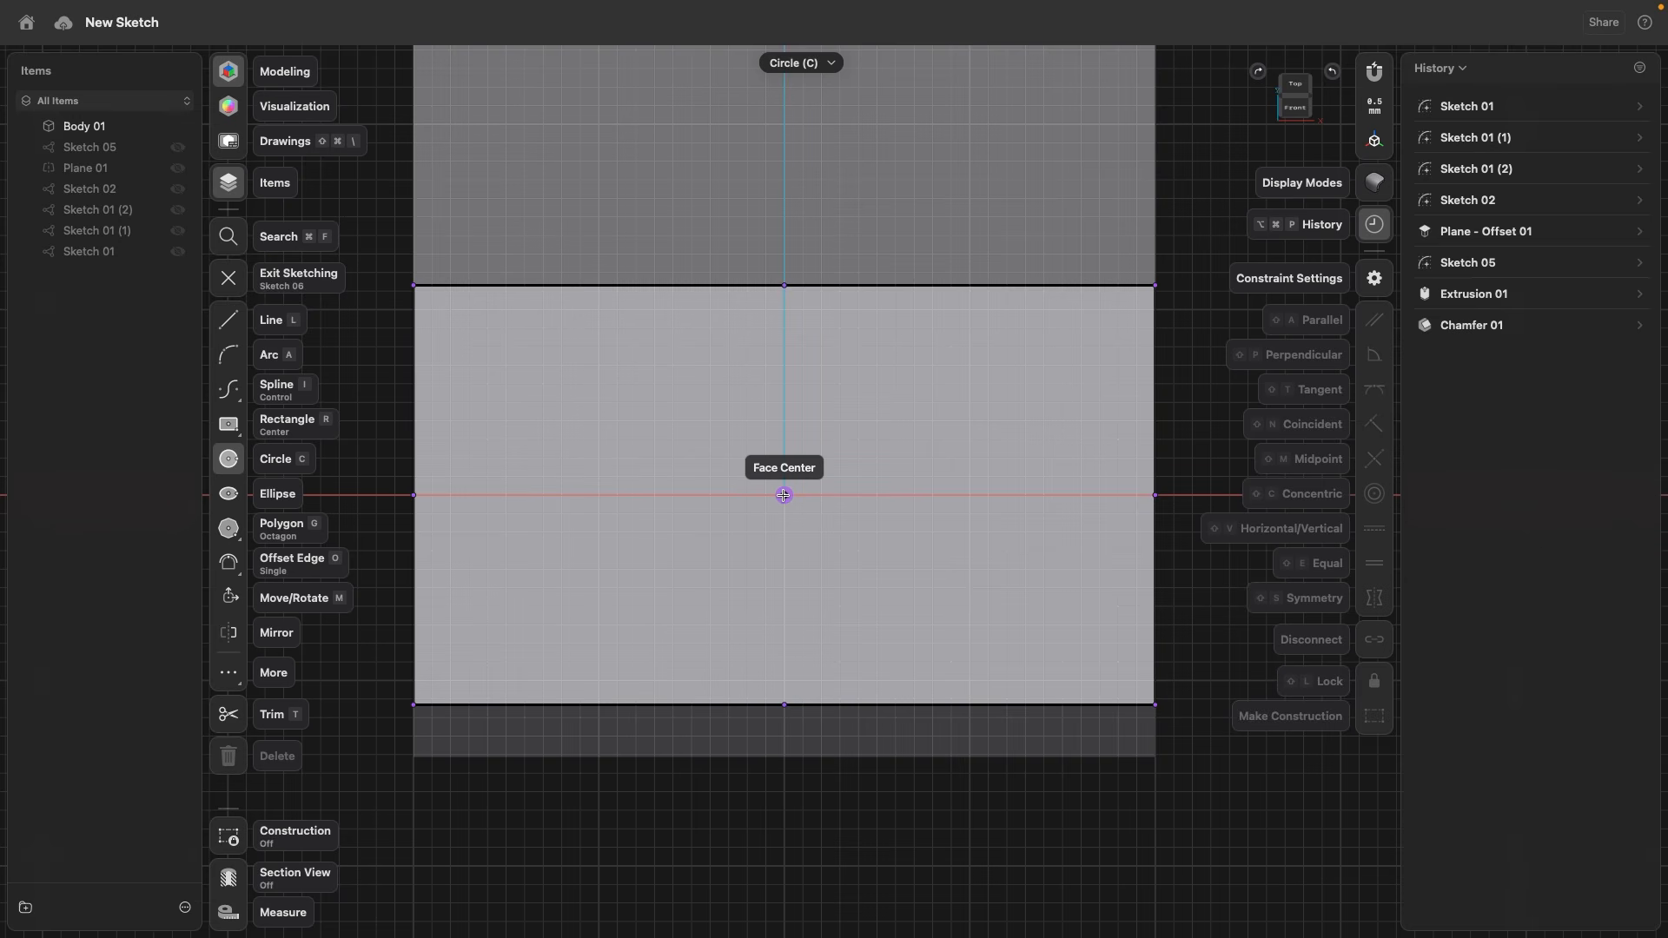
click(615, 497)
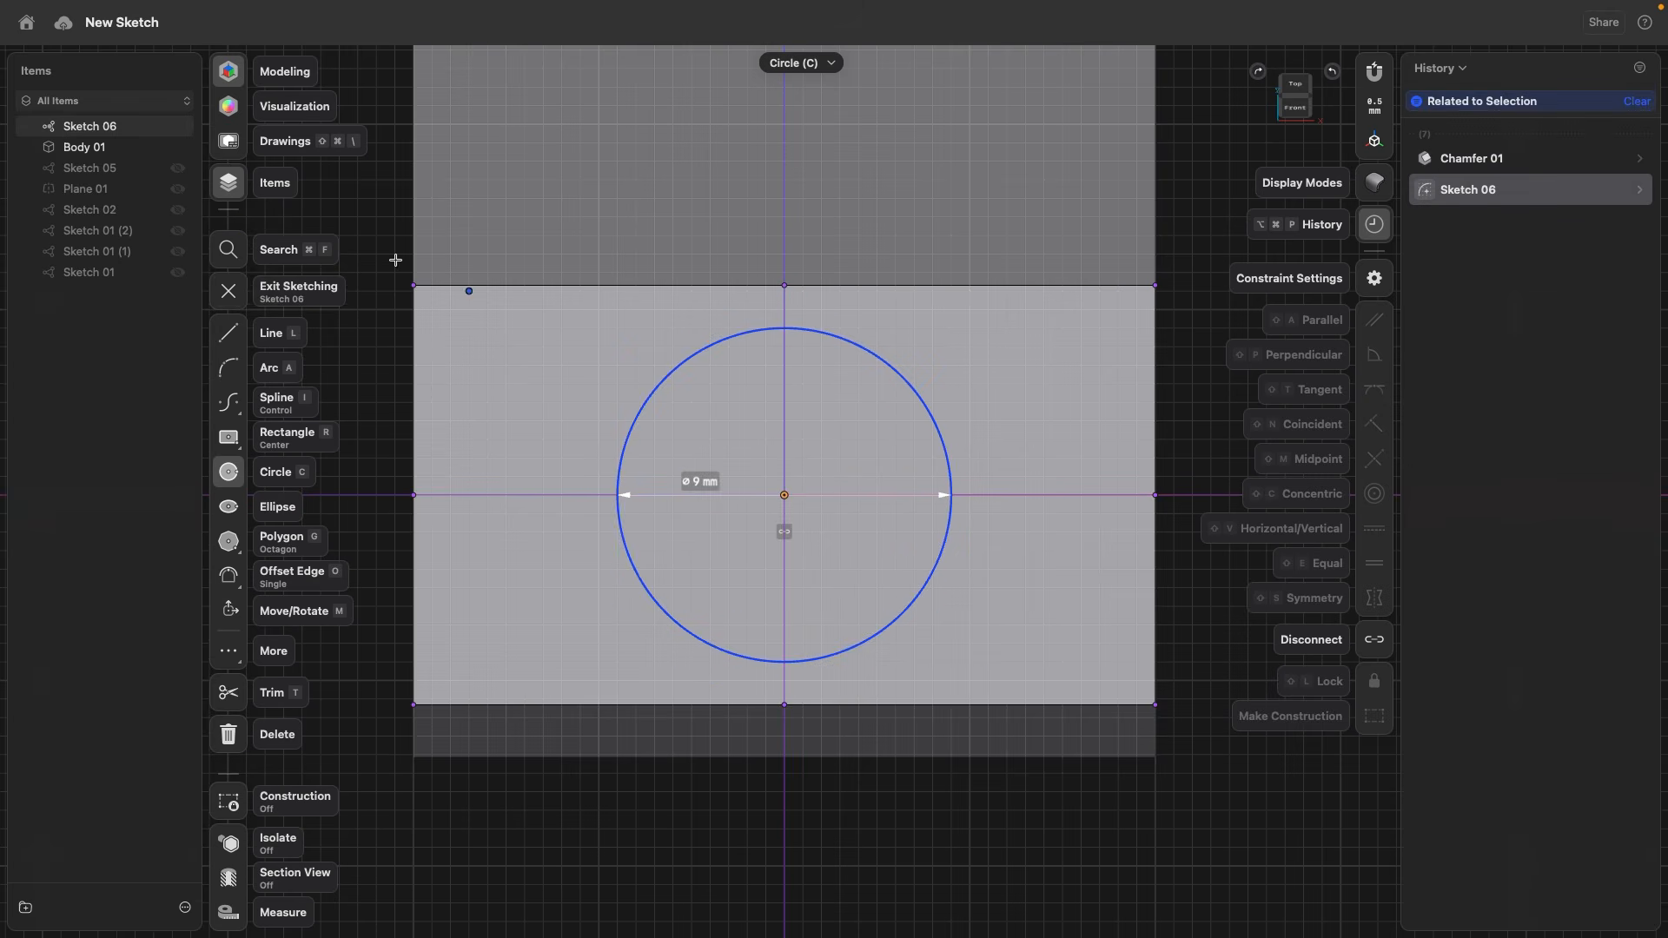
click(228, 285)
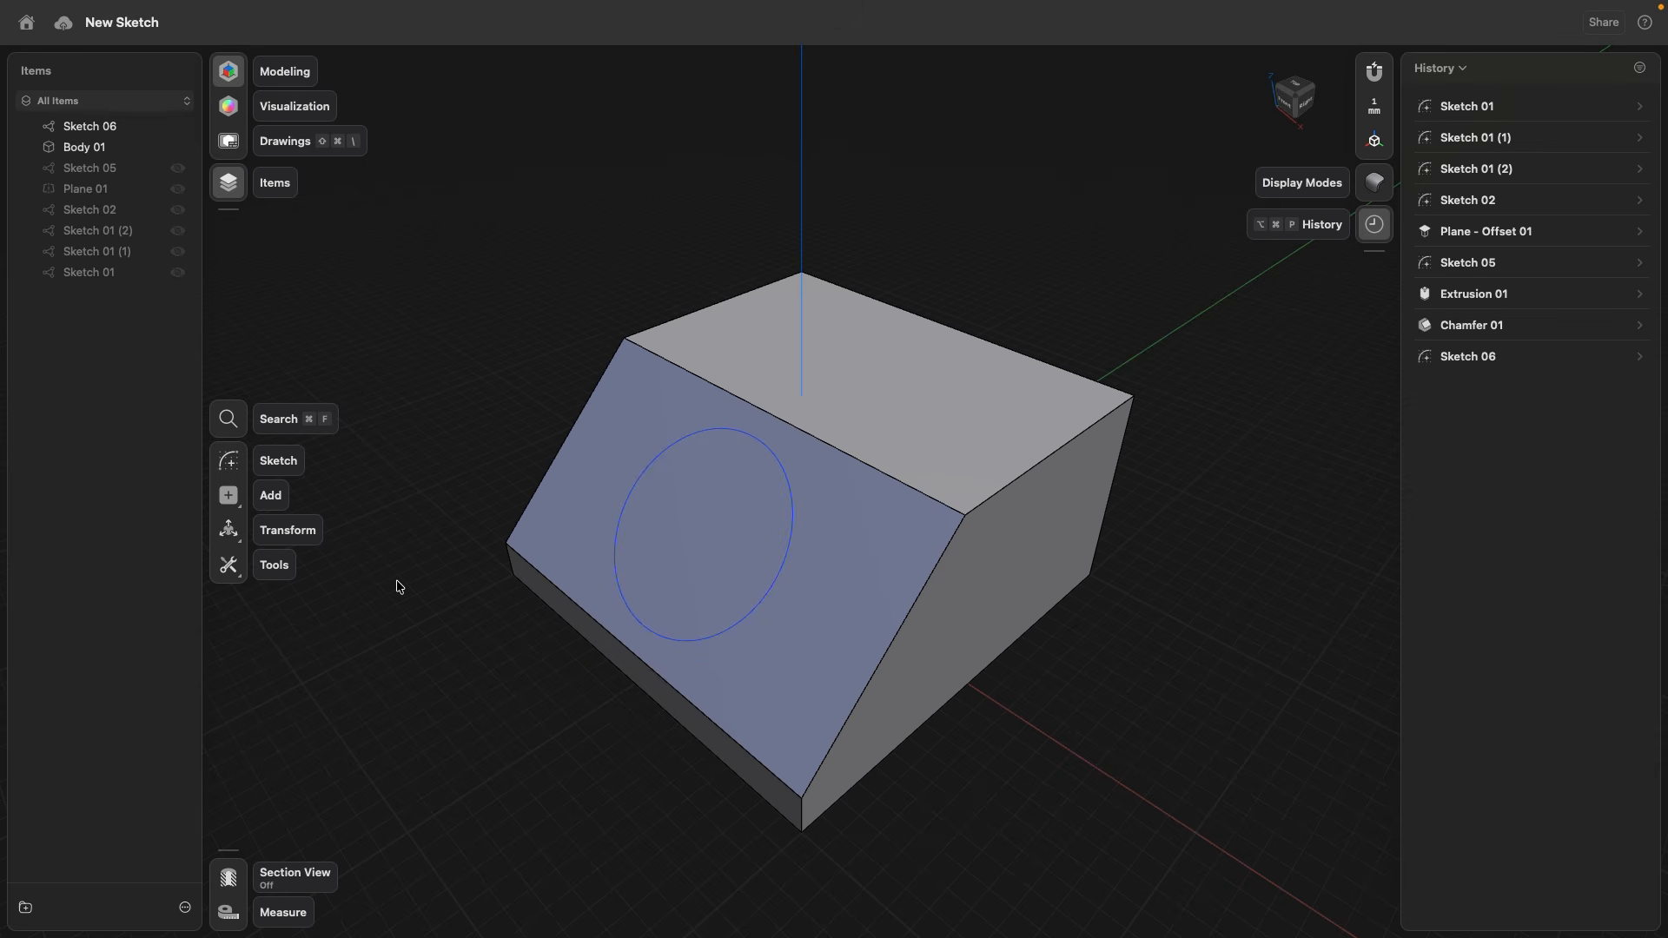
Step: Hide Body 01 to examine the circle sketch on its own, and show the body again
click(178, 147)
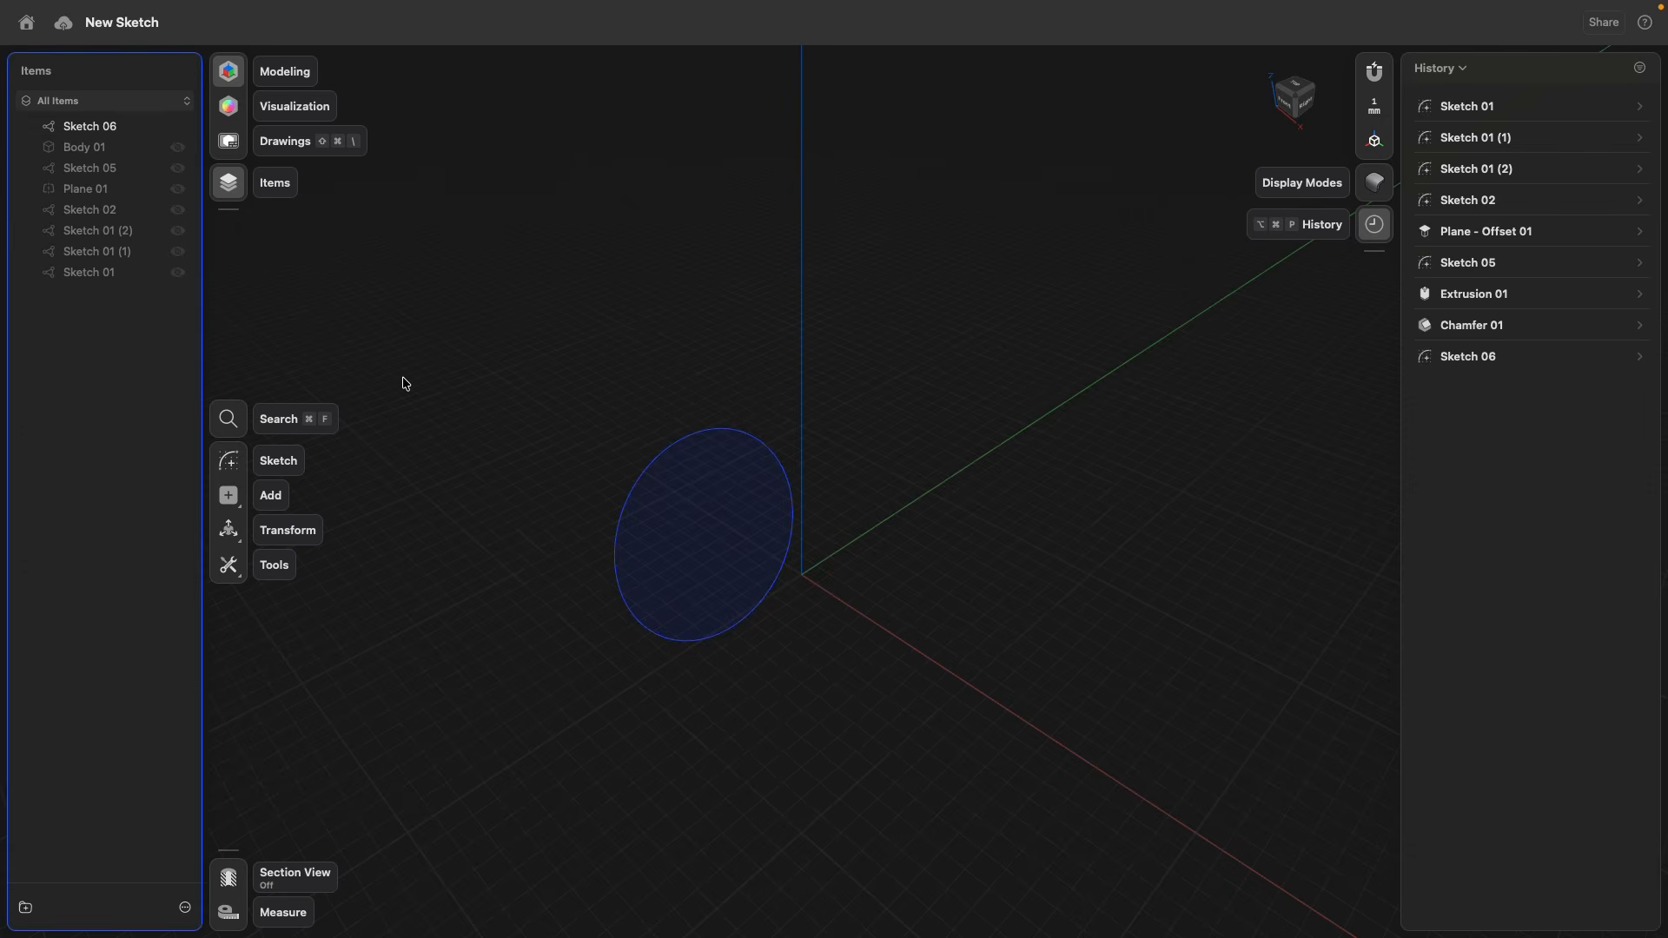
click(179, 145)
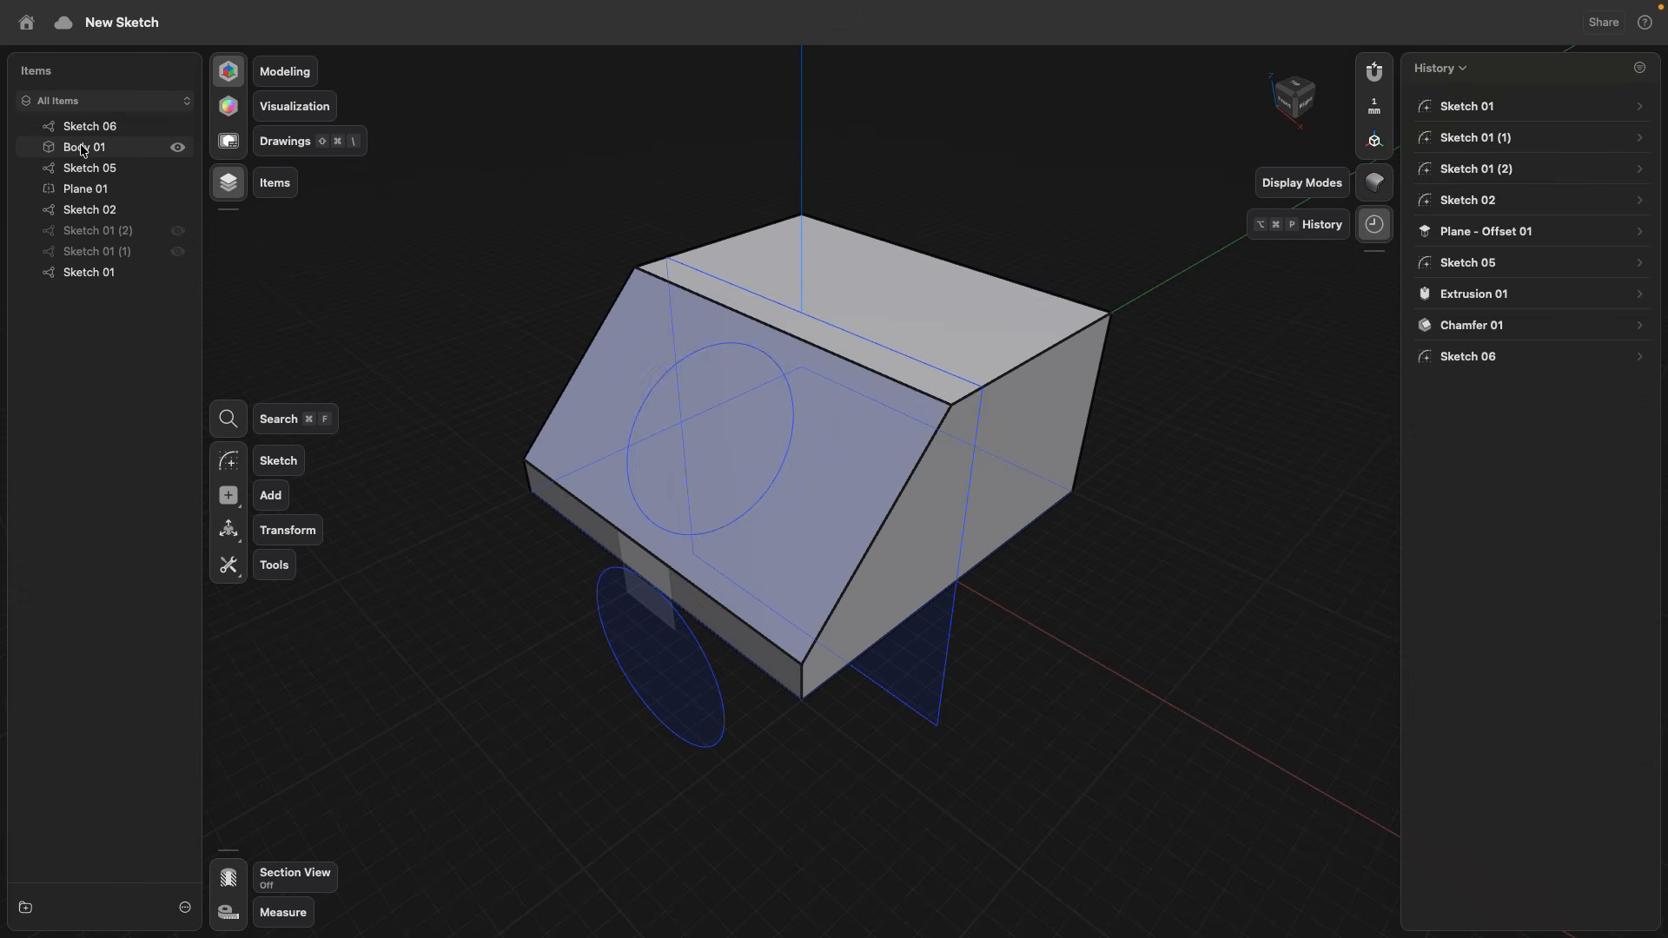
Step: Select Plane 01 and Body 01 in turn to examine them, clear the selection, and select the body's top face
click(80, 189)
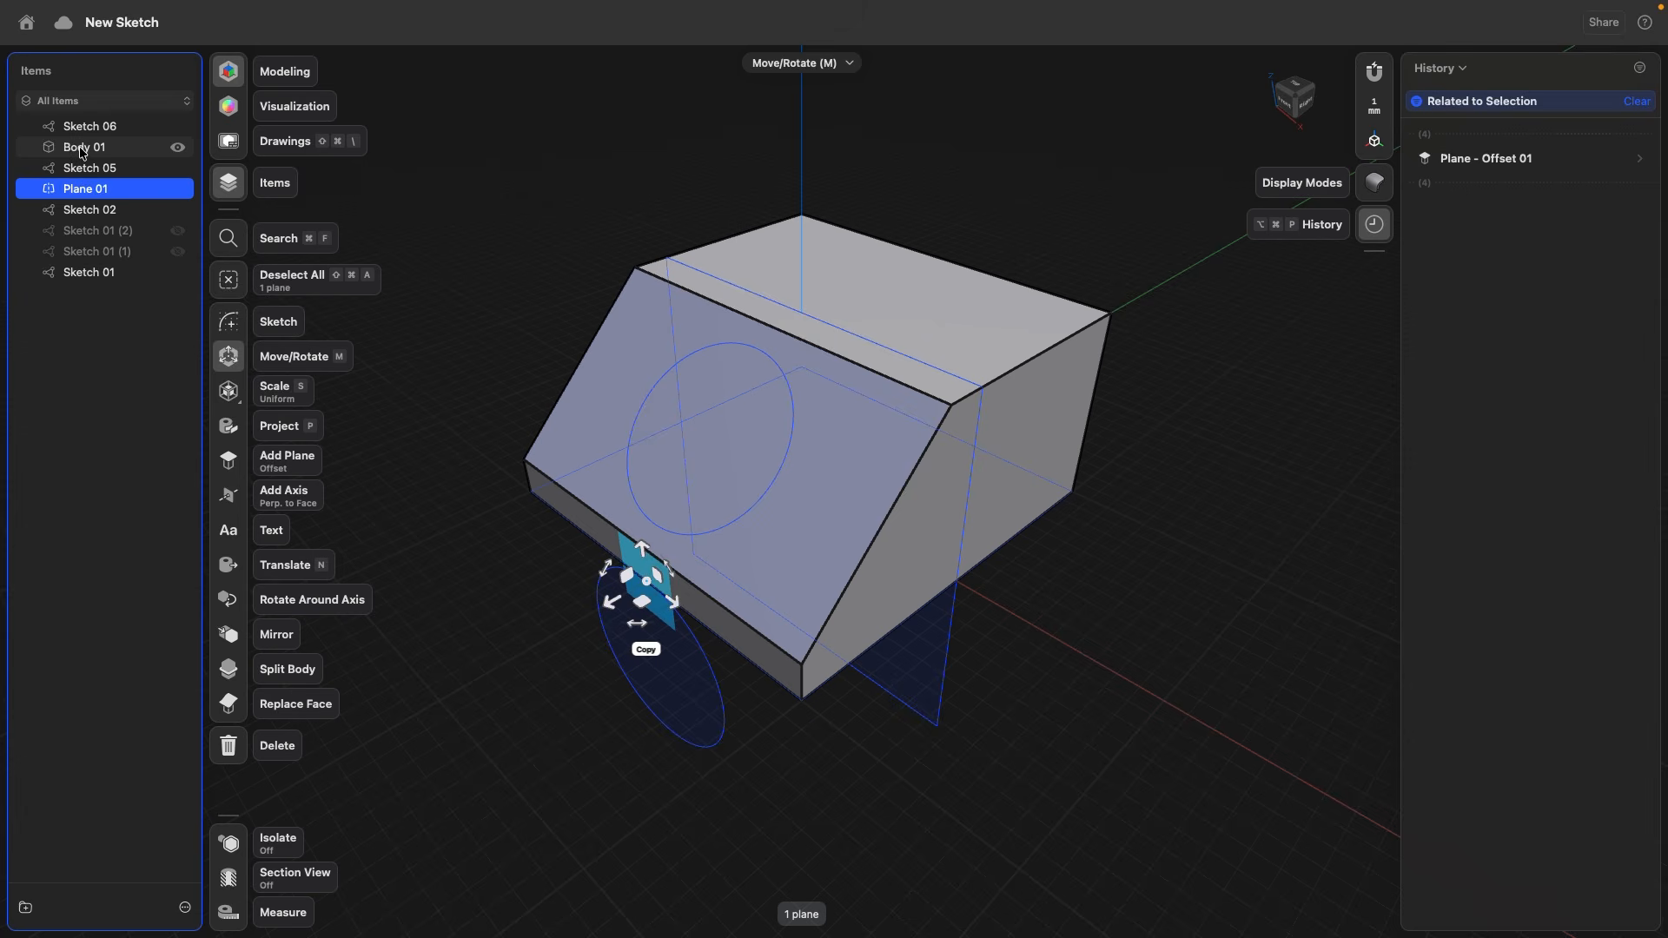
click(83, 150)
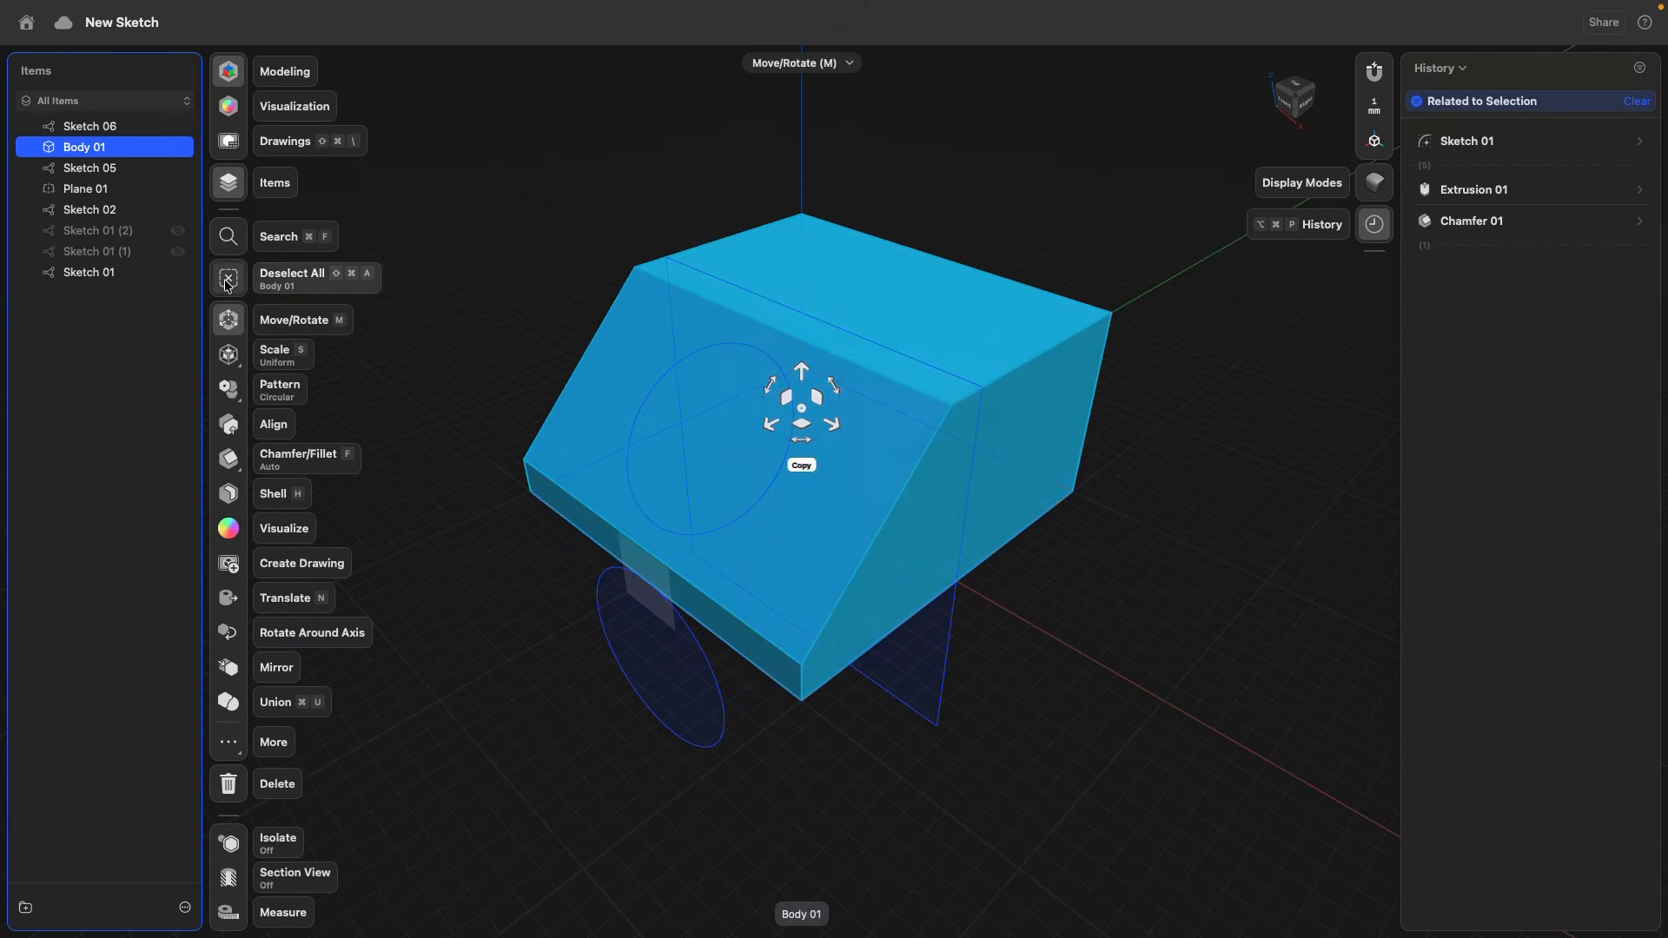
click(292, 276)
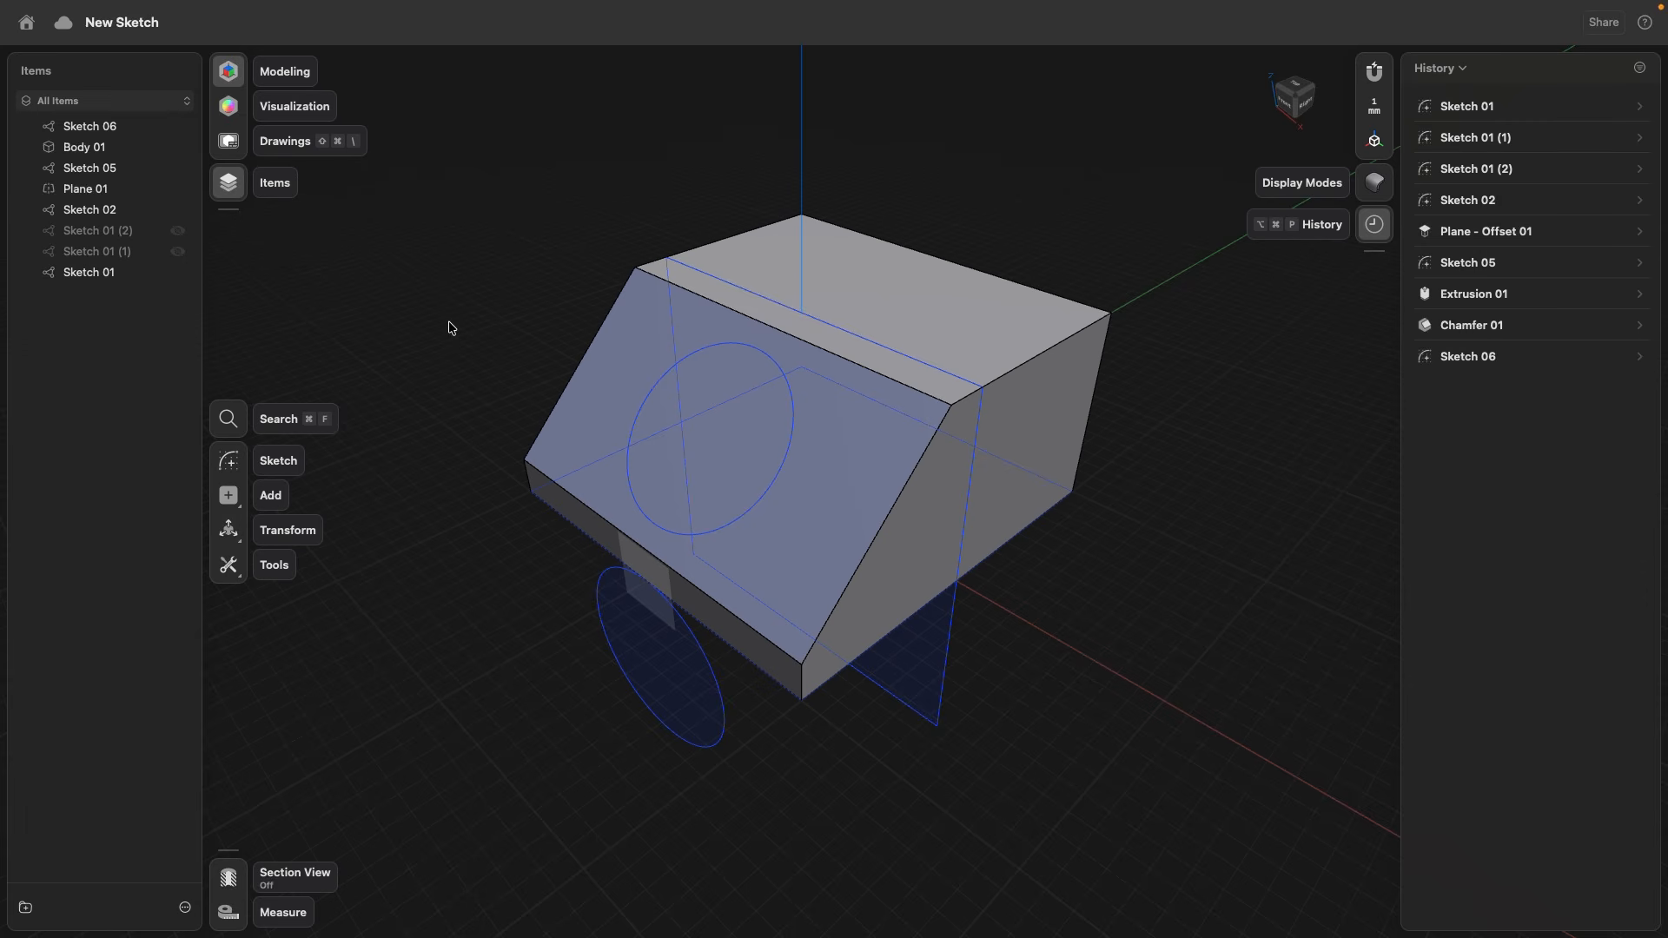
click(882, 302)
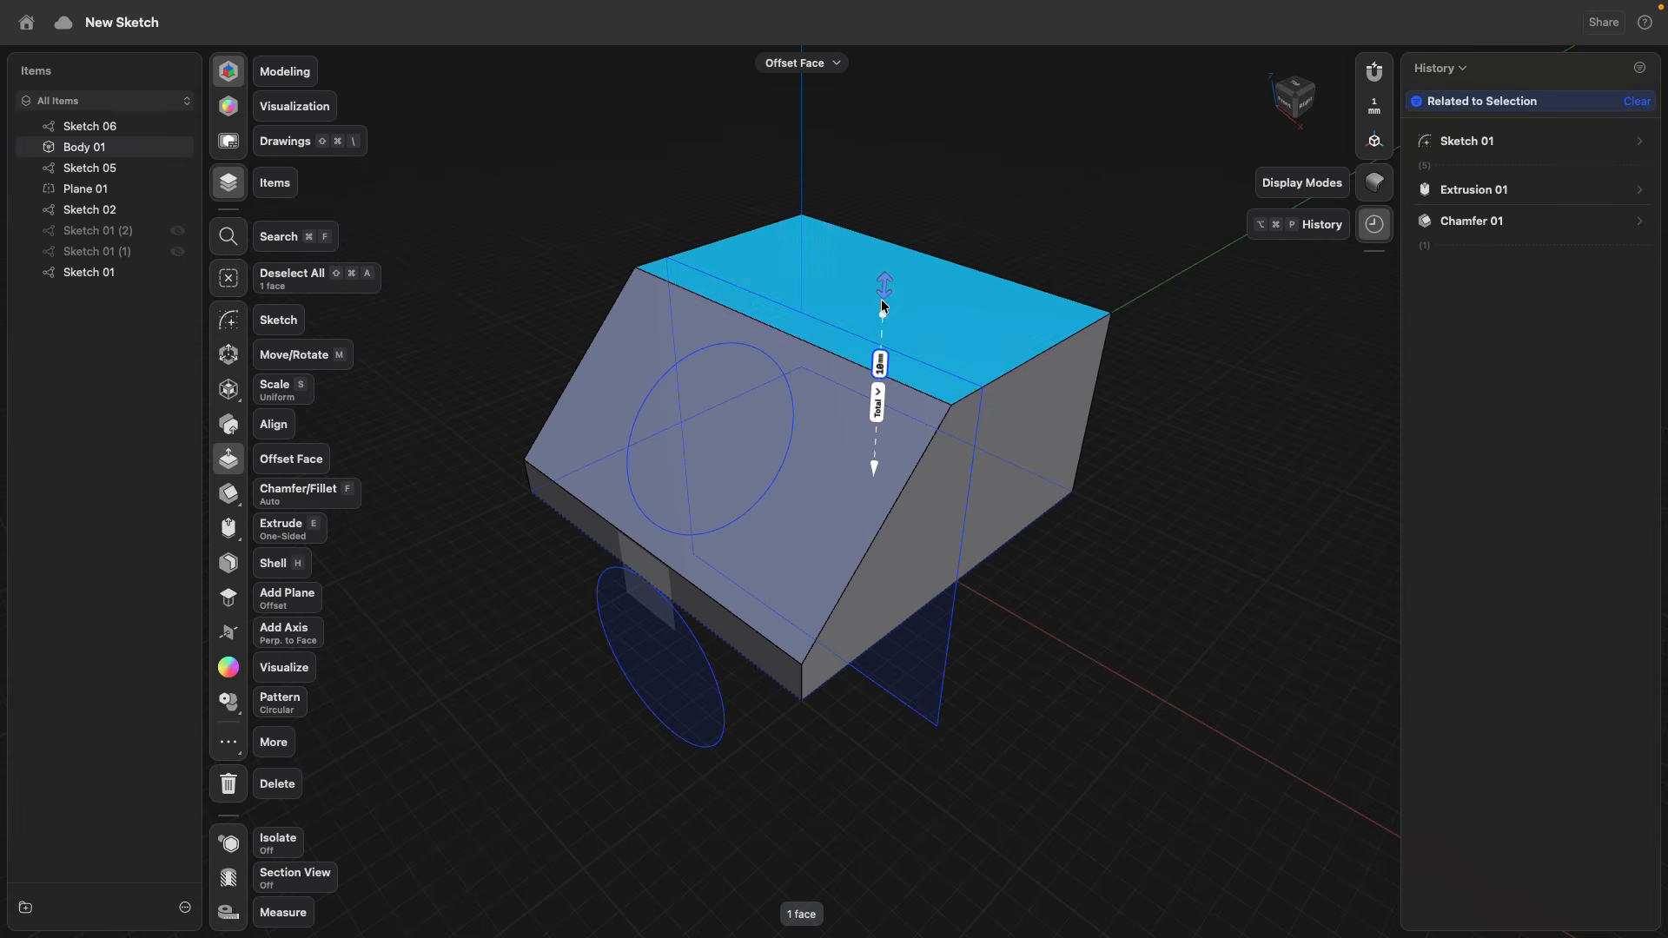
Step: Select and deselect the body's upper side edge, and open Sketch 02 for editing and exit it
click(1030, 359)
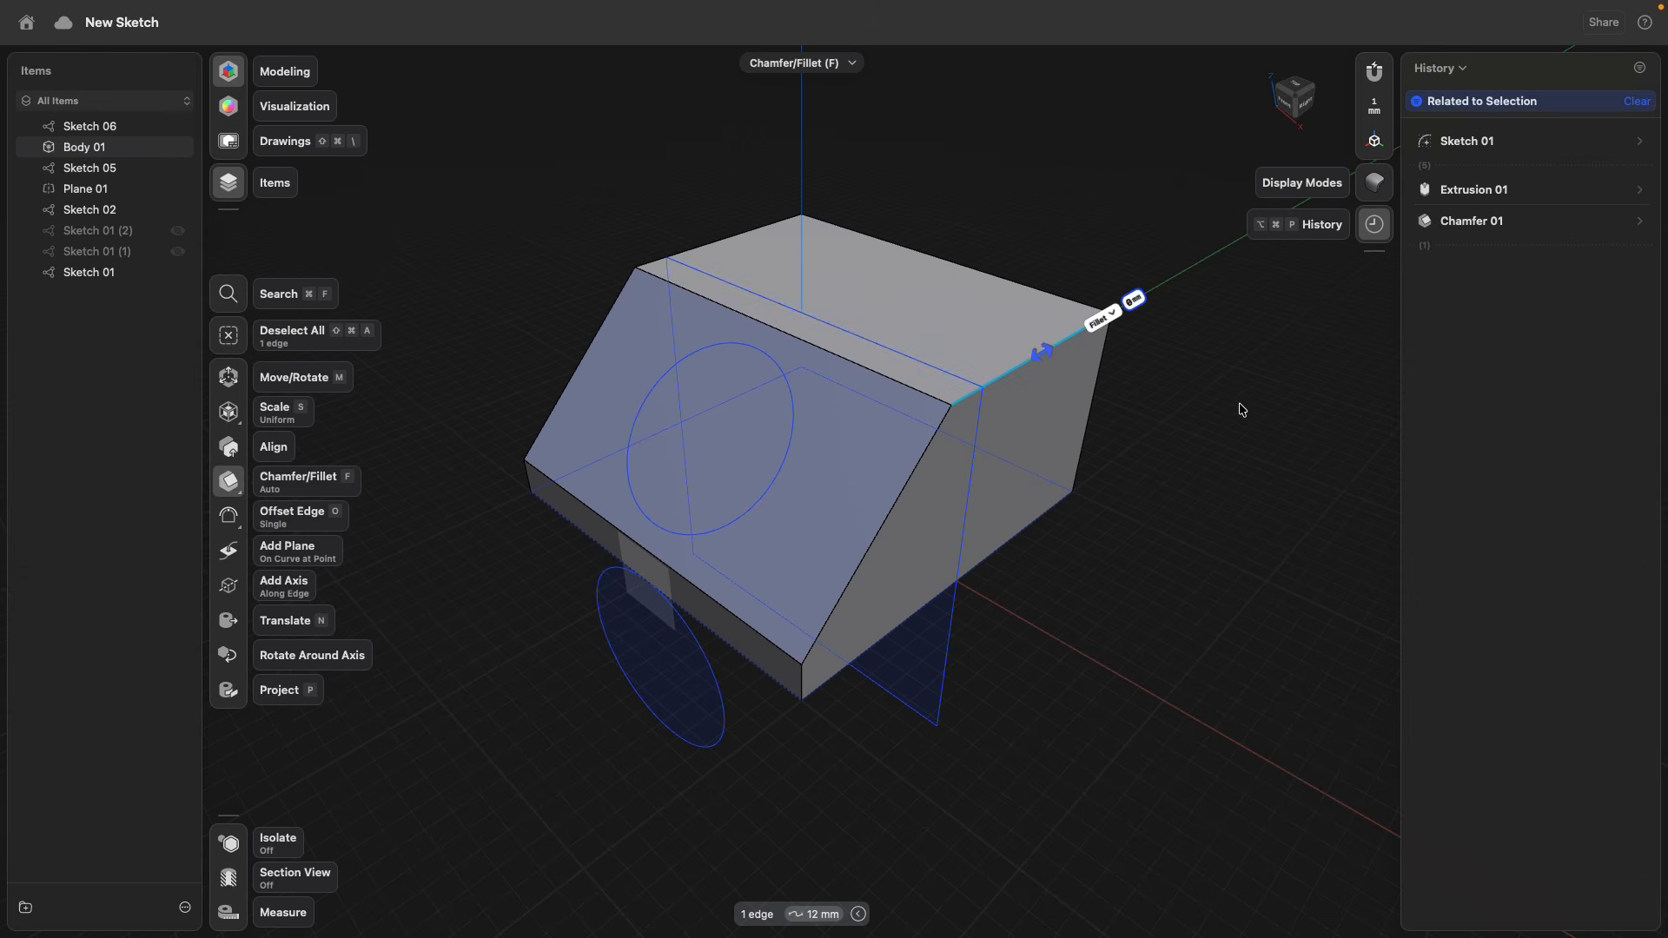
key(Escape)
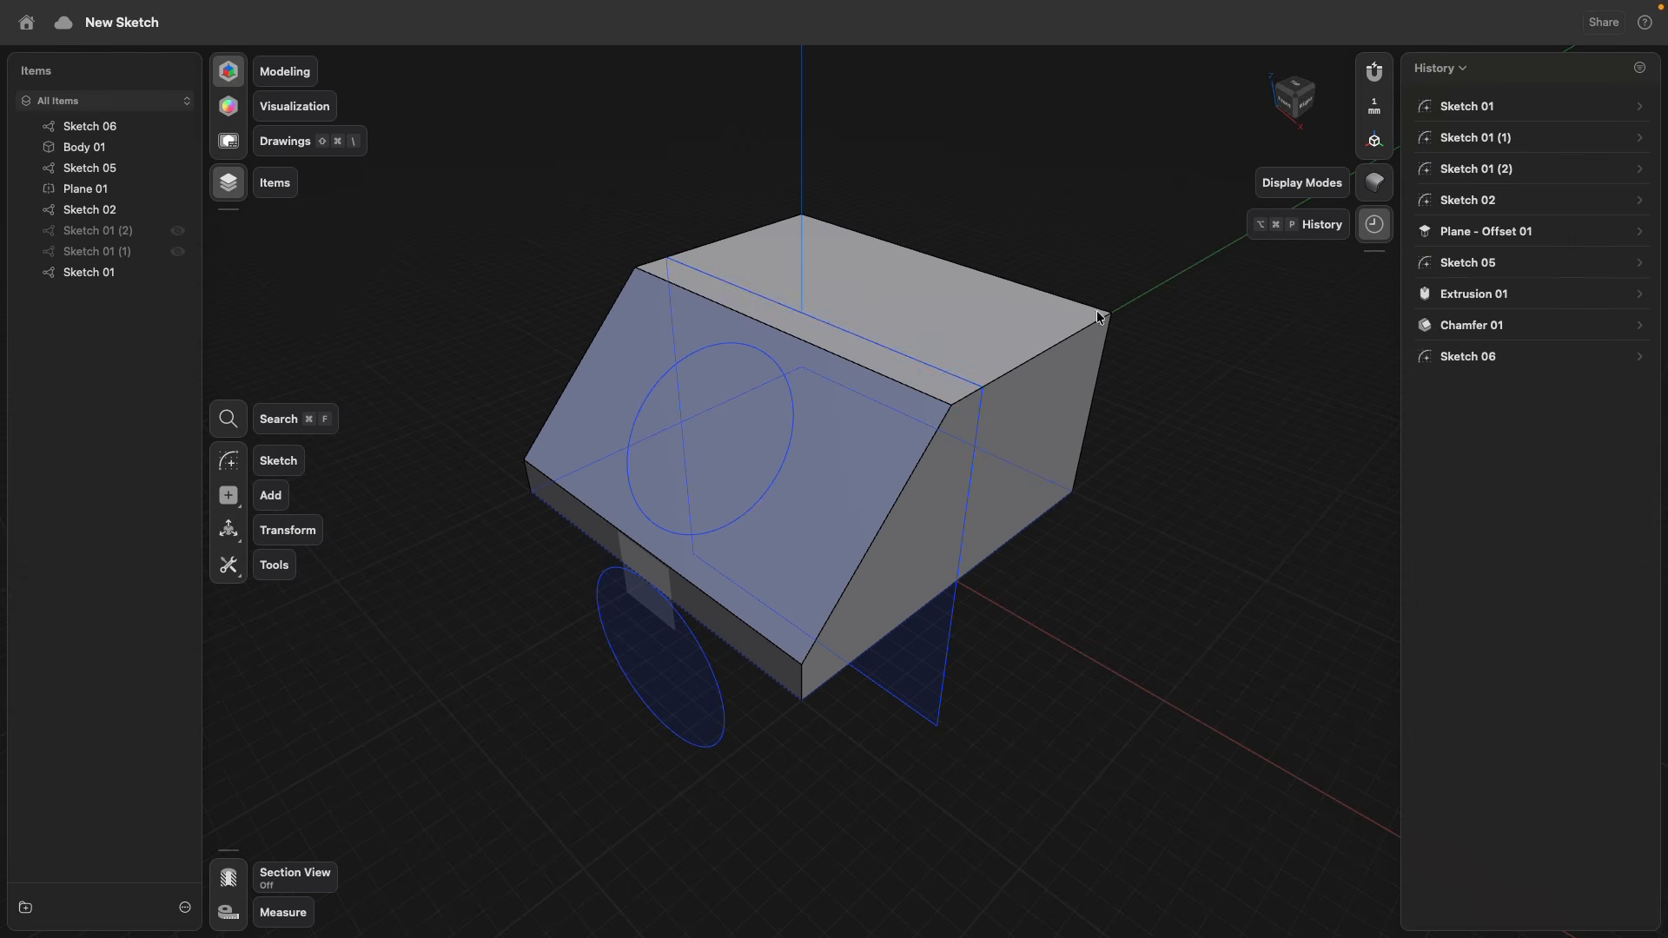
double_click(848, 332)
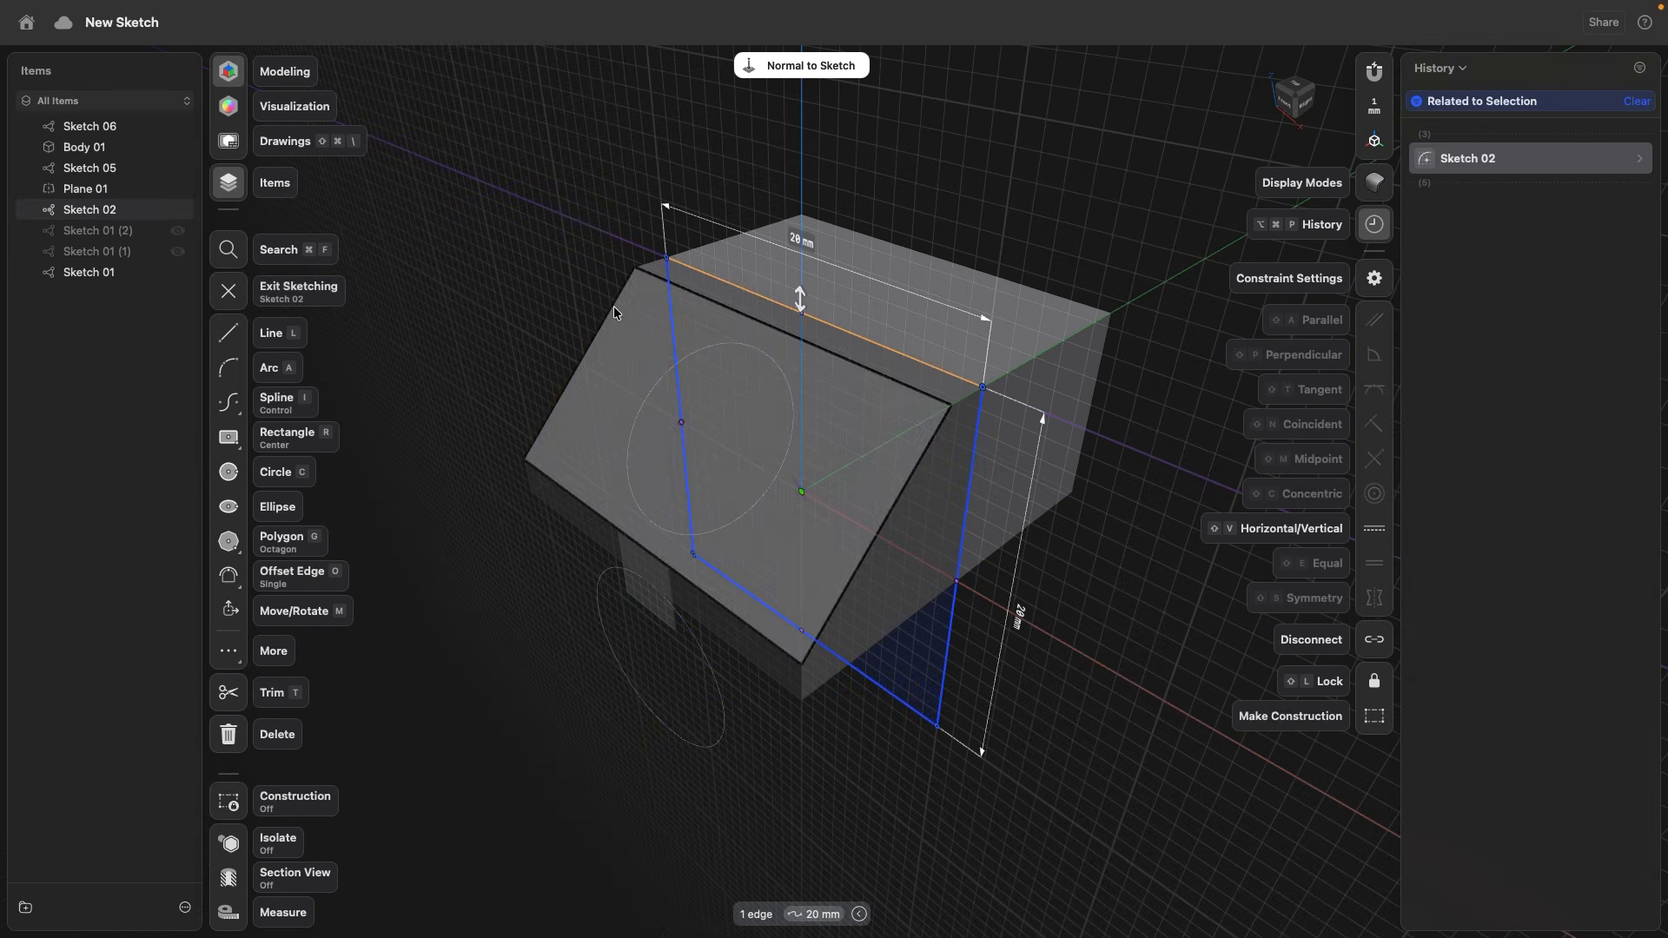
click(219, 291)
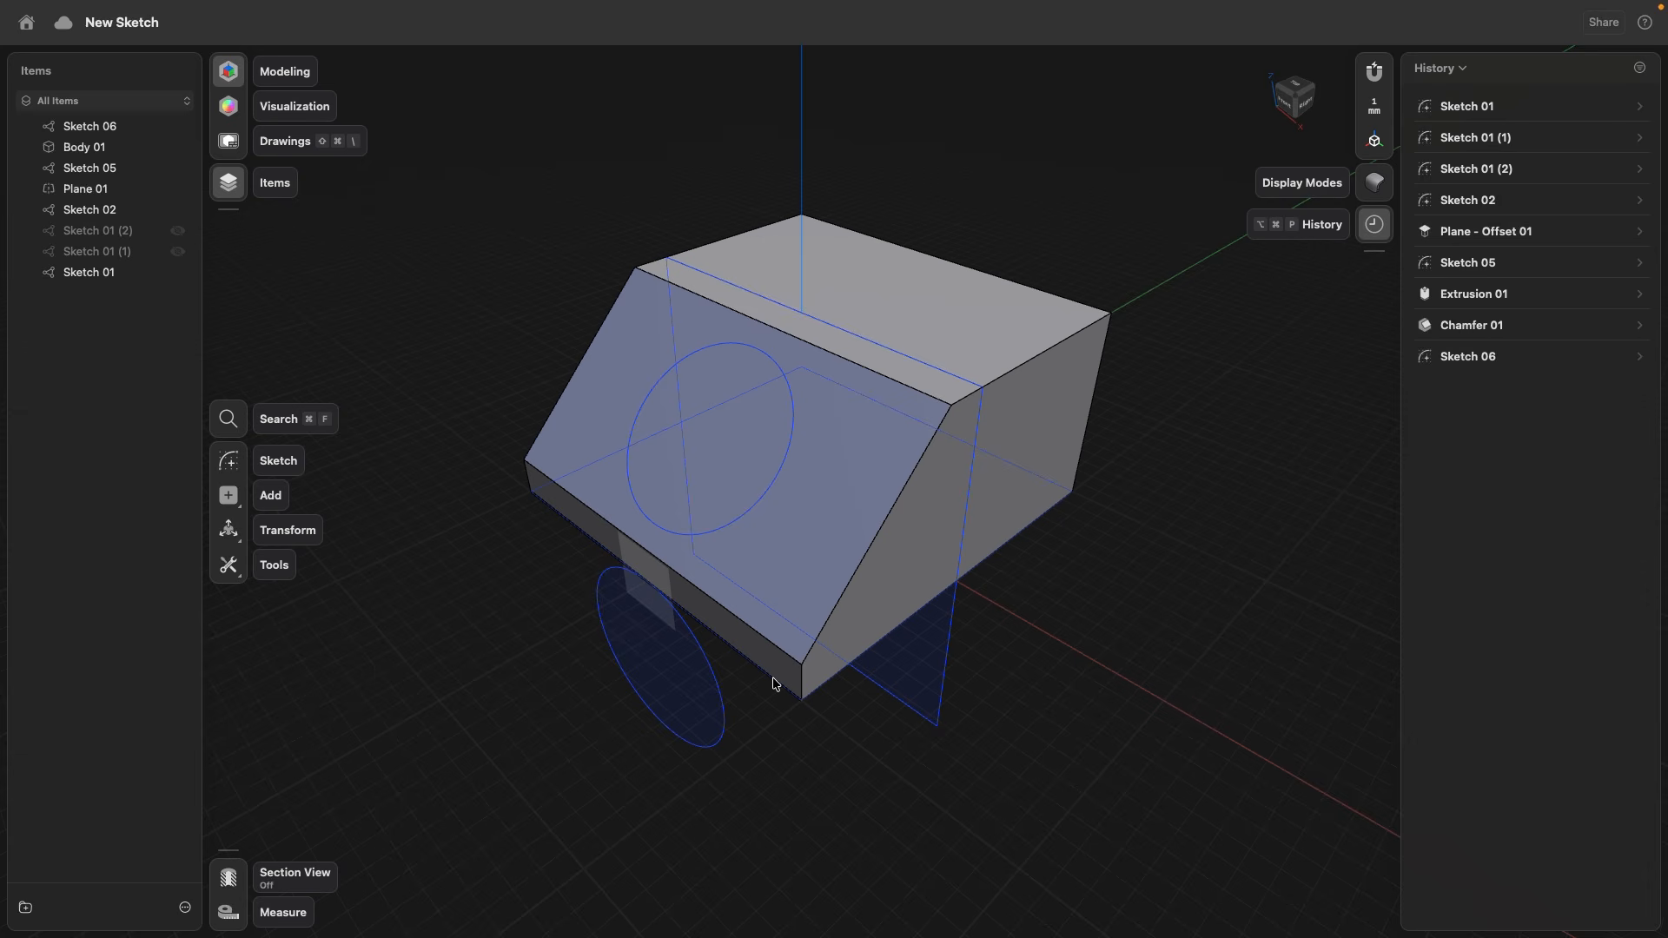
Step: Examine the overlapping items selectable at the block's lower front edge, and through its side face and chamfer face, including the Sketch 01 profile
click(773, 678)
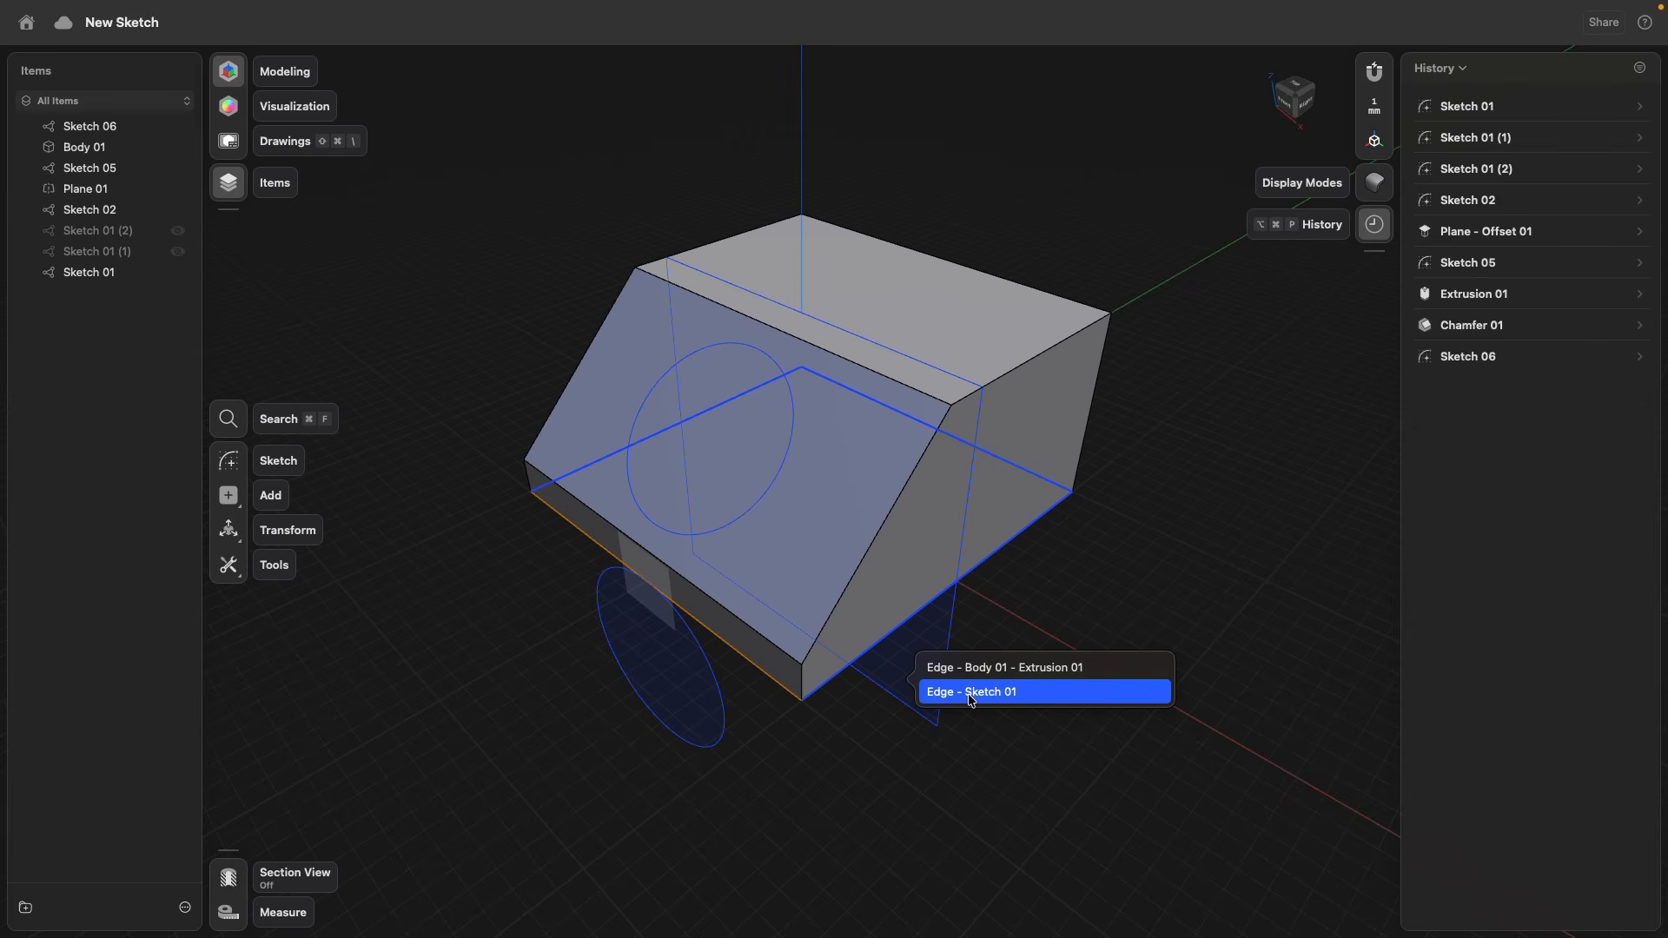
click(842, 768)
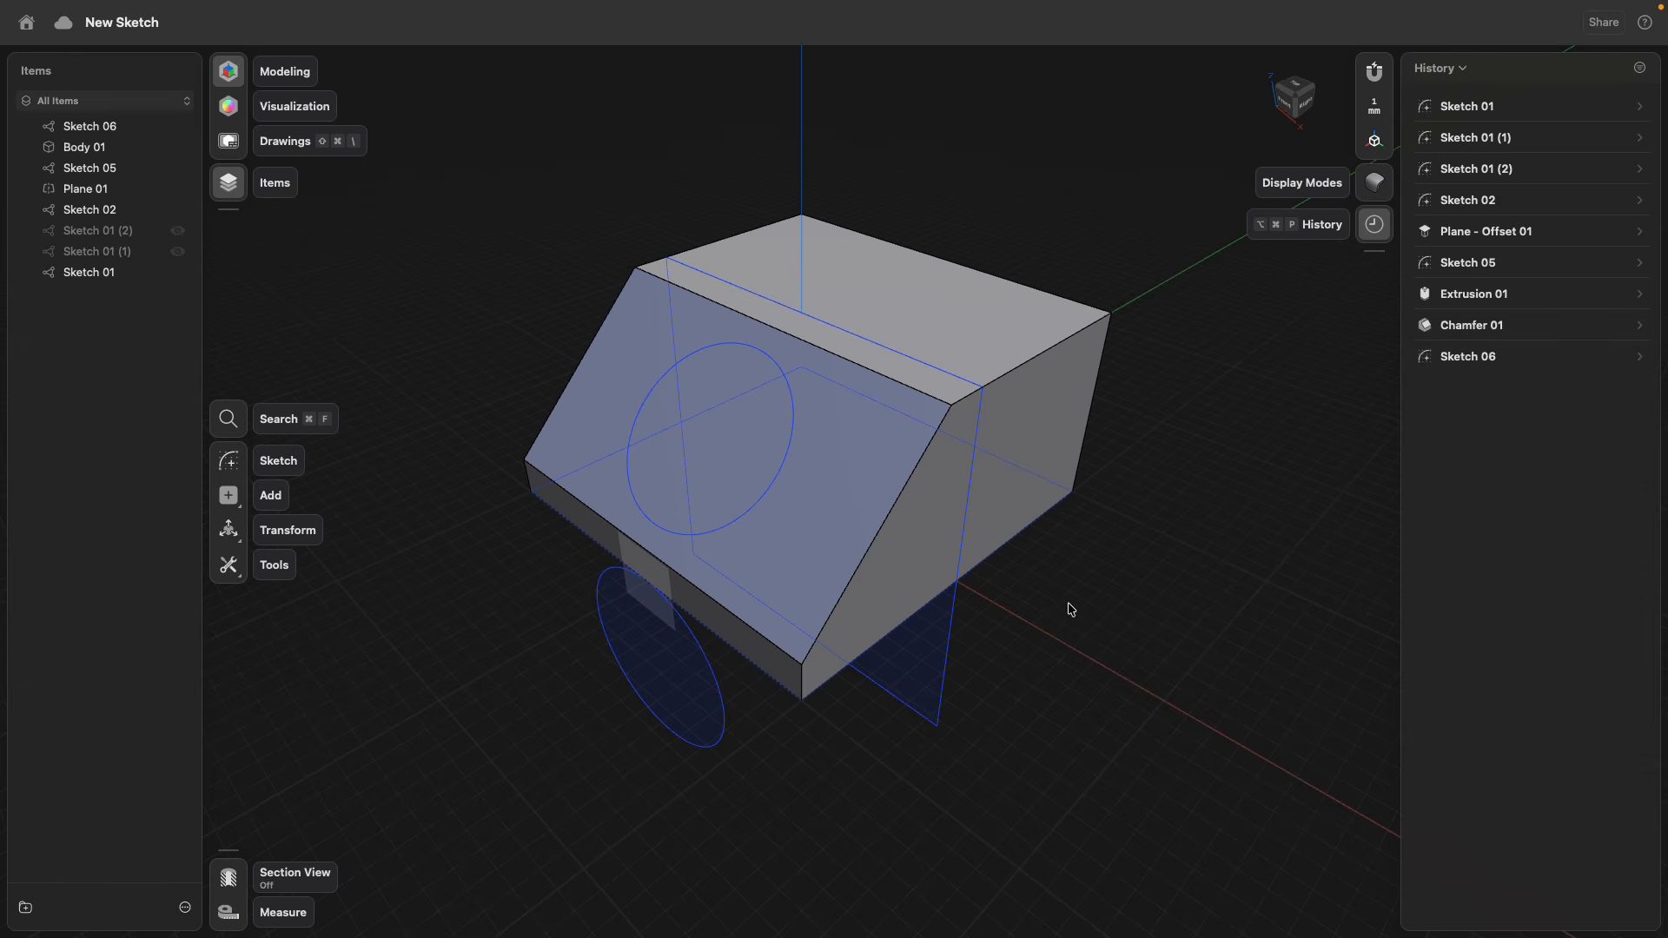
right_click(998, 492)
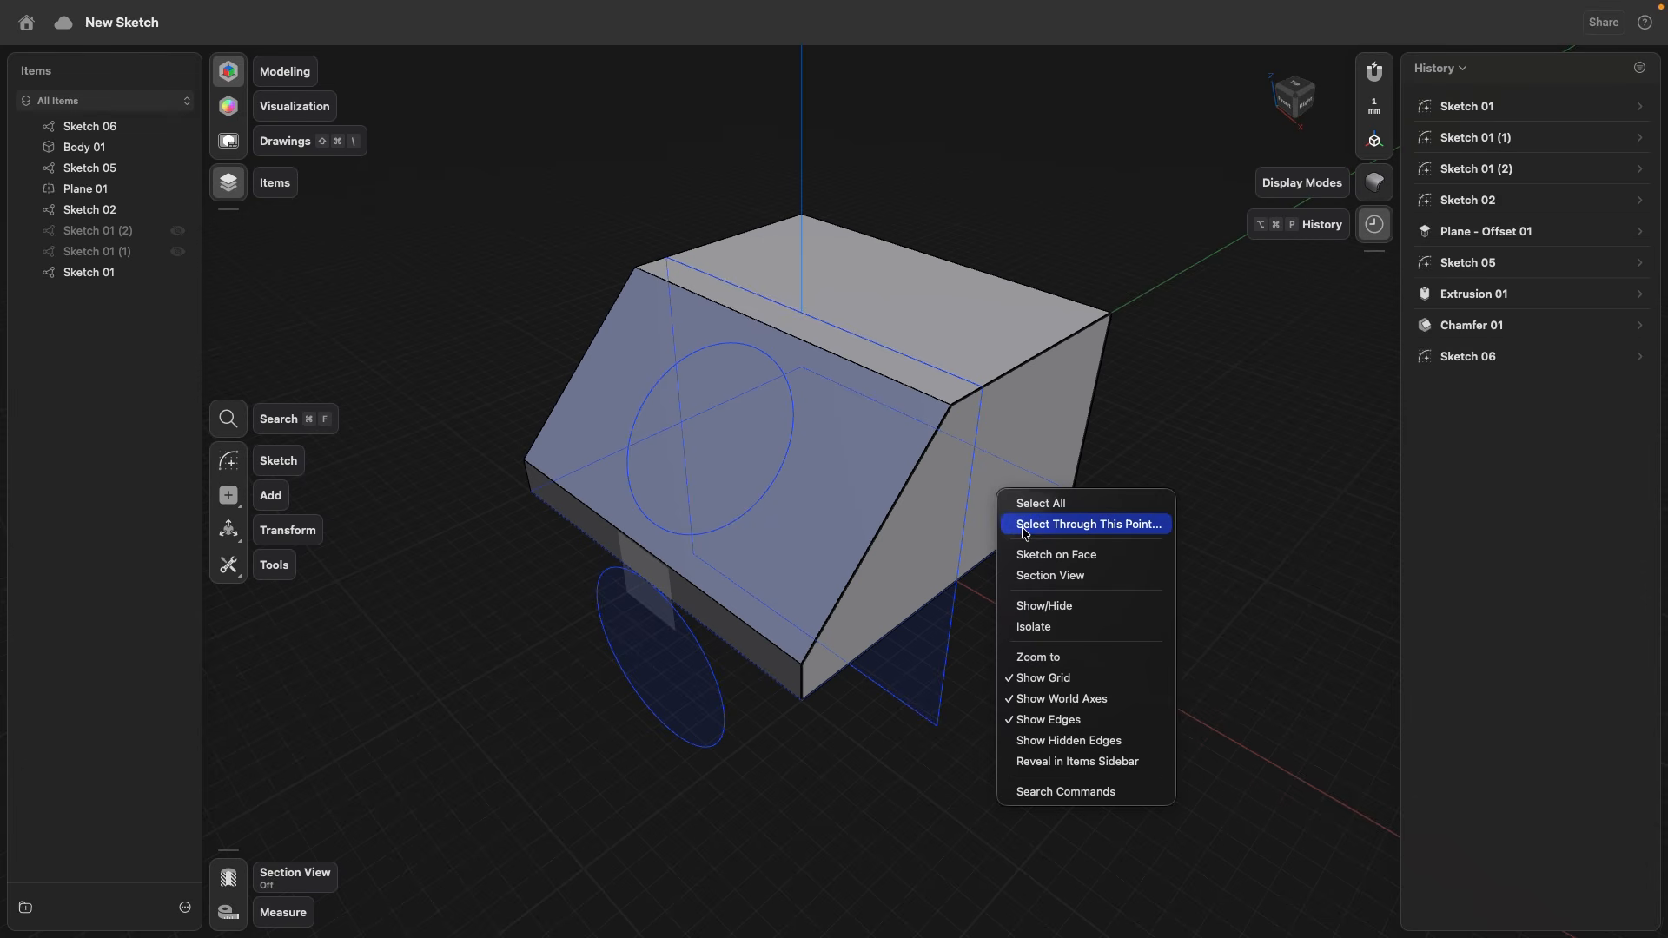
click(1112, 525)
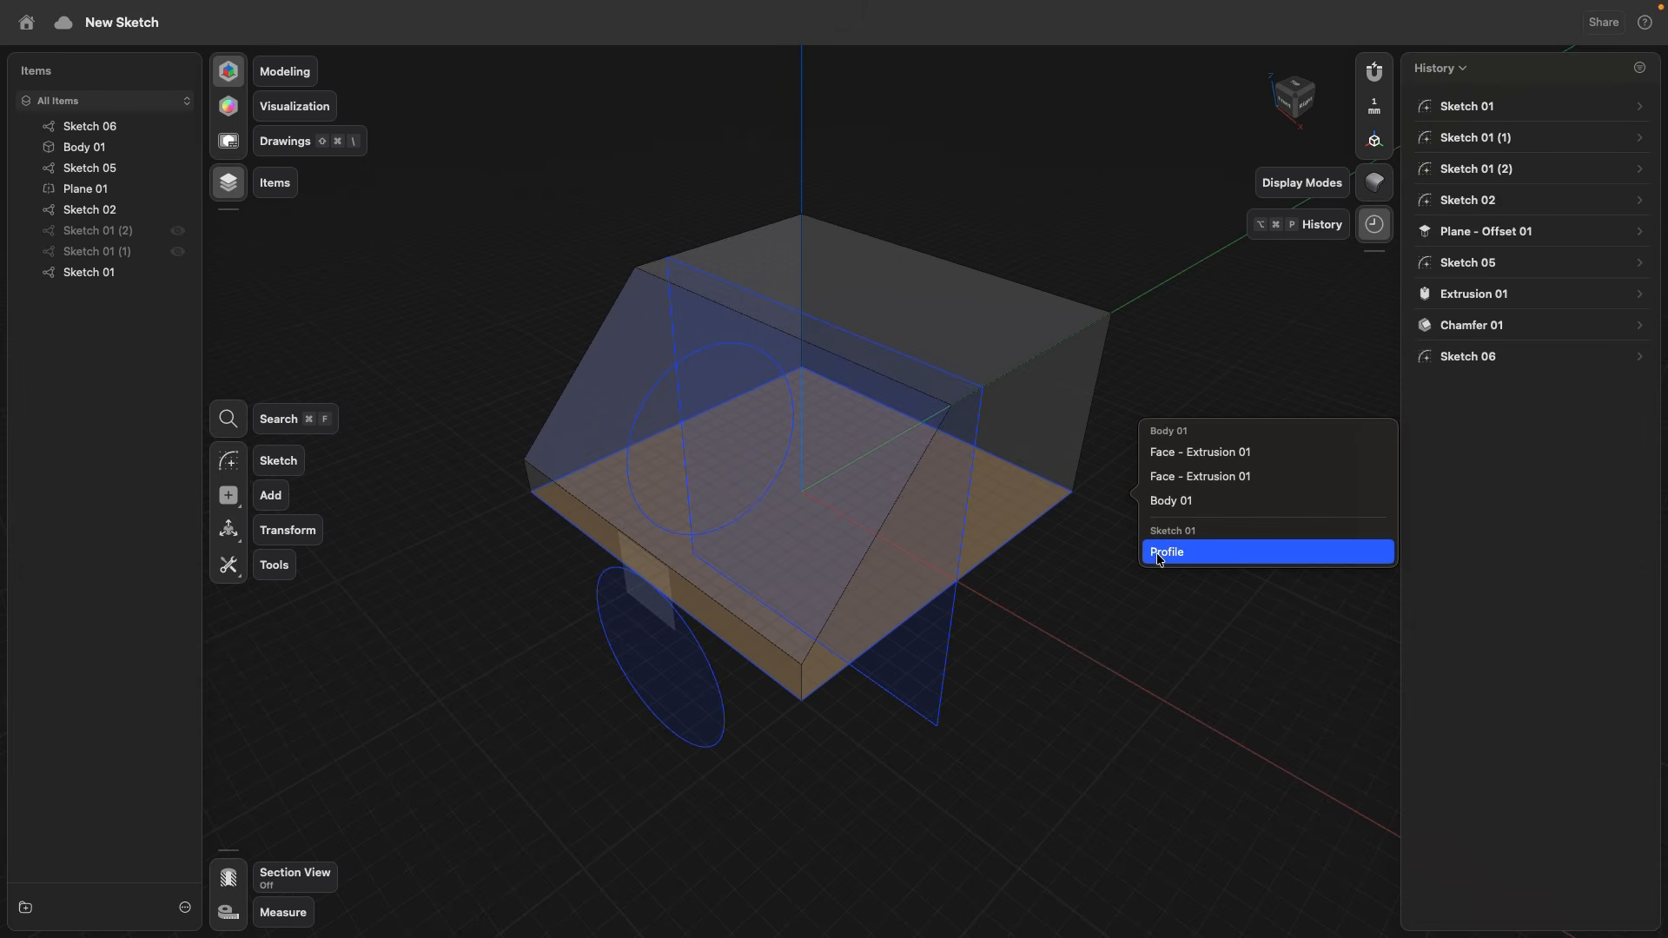
click(1069, 565)
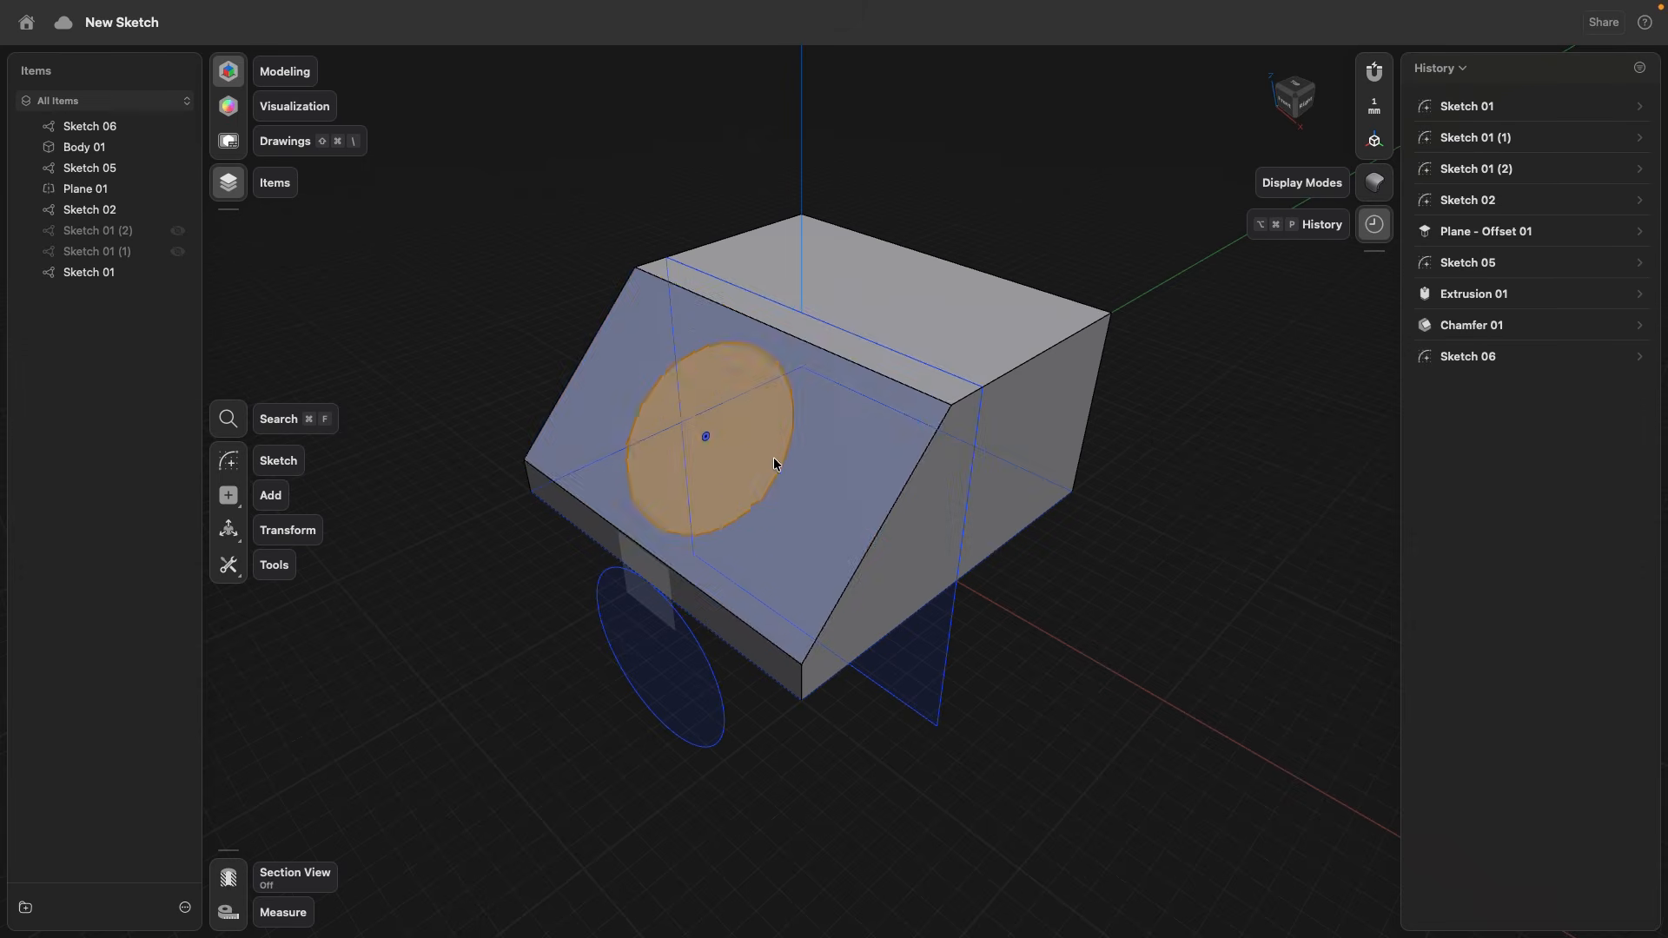
right_click(822, 455)
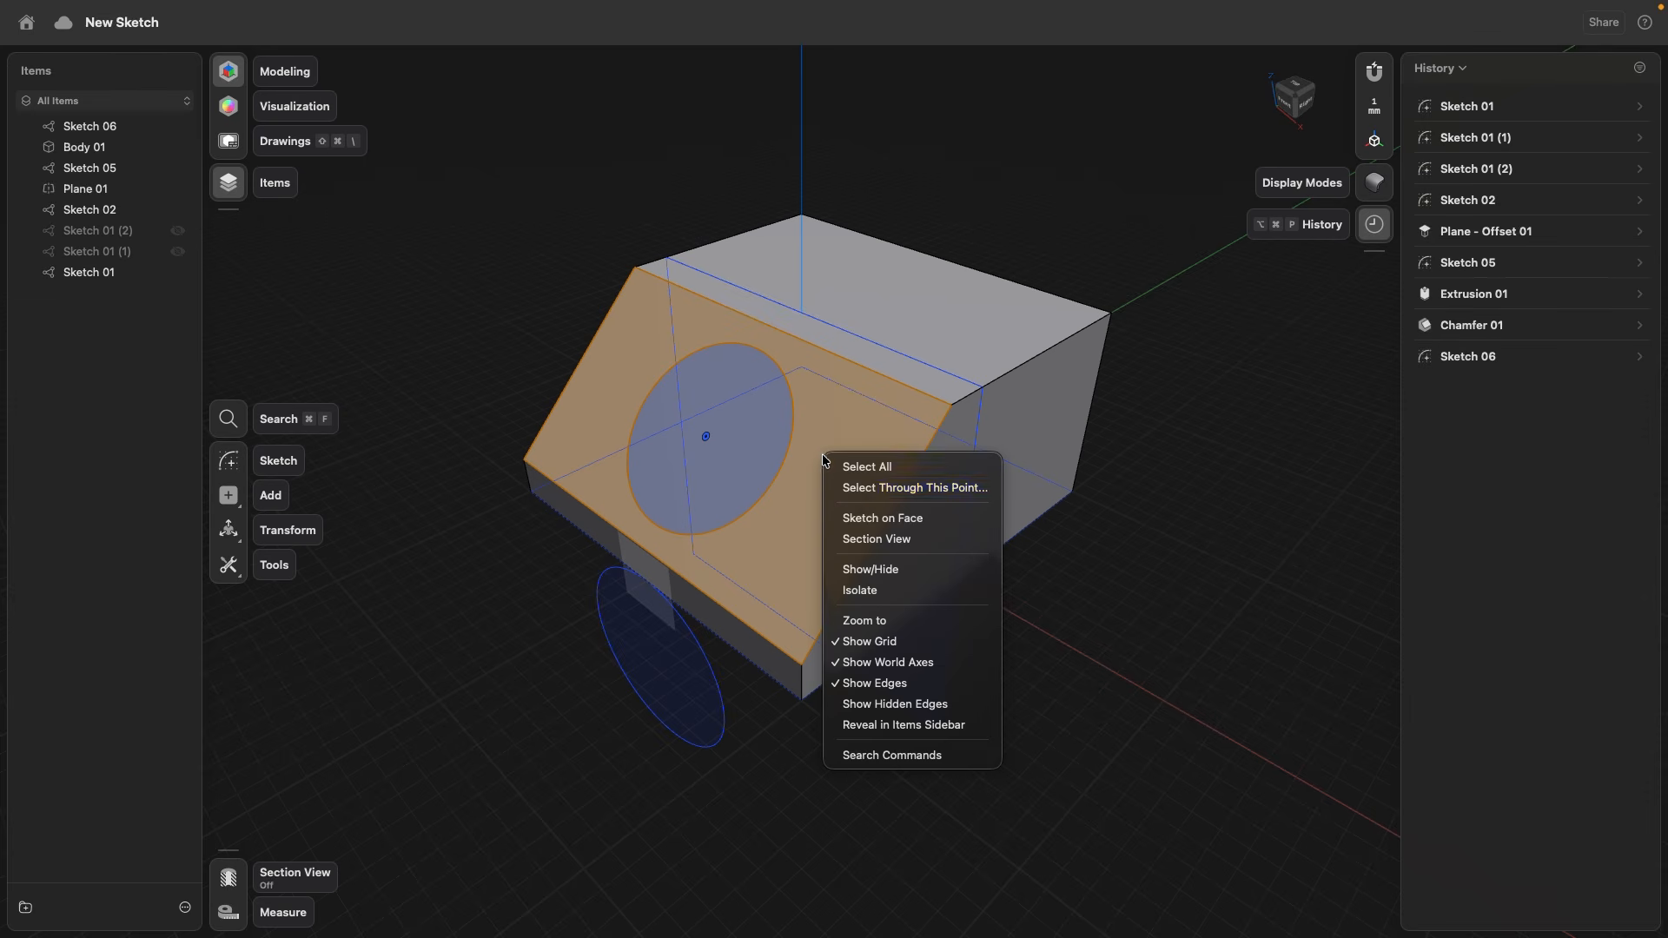
click(862, 492)
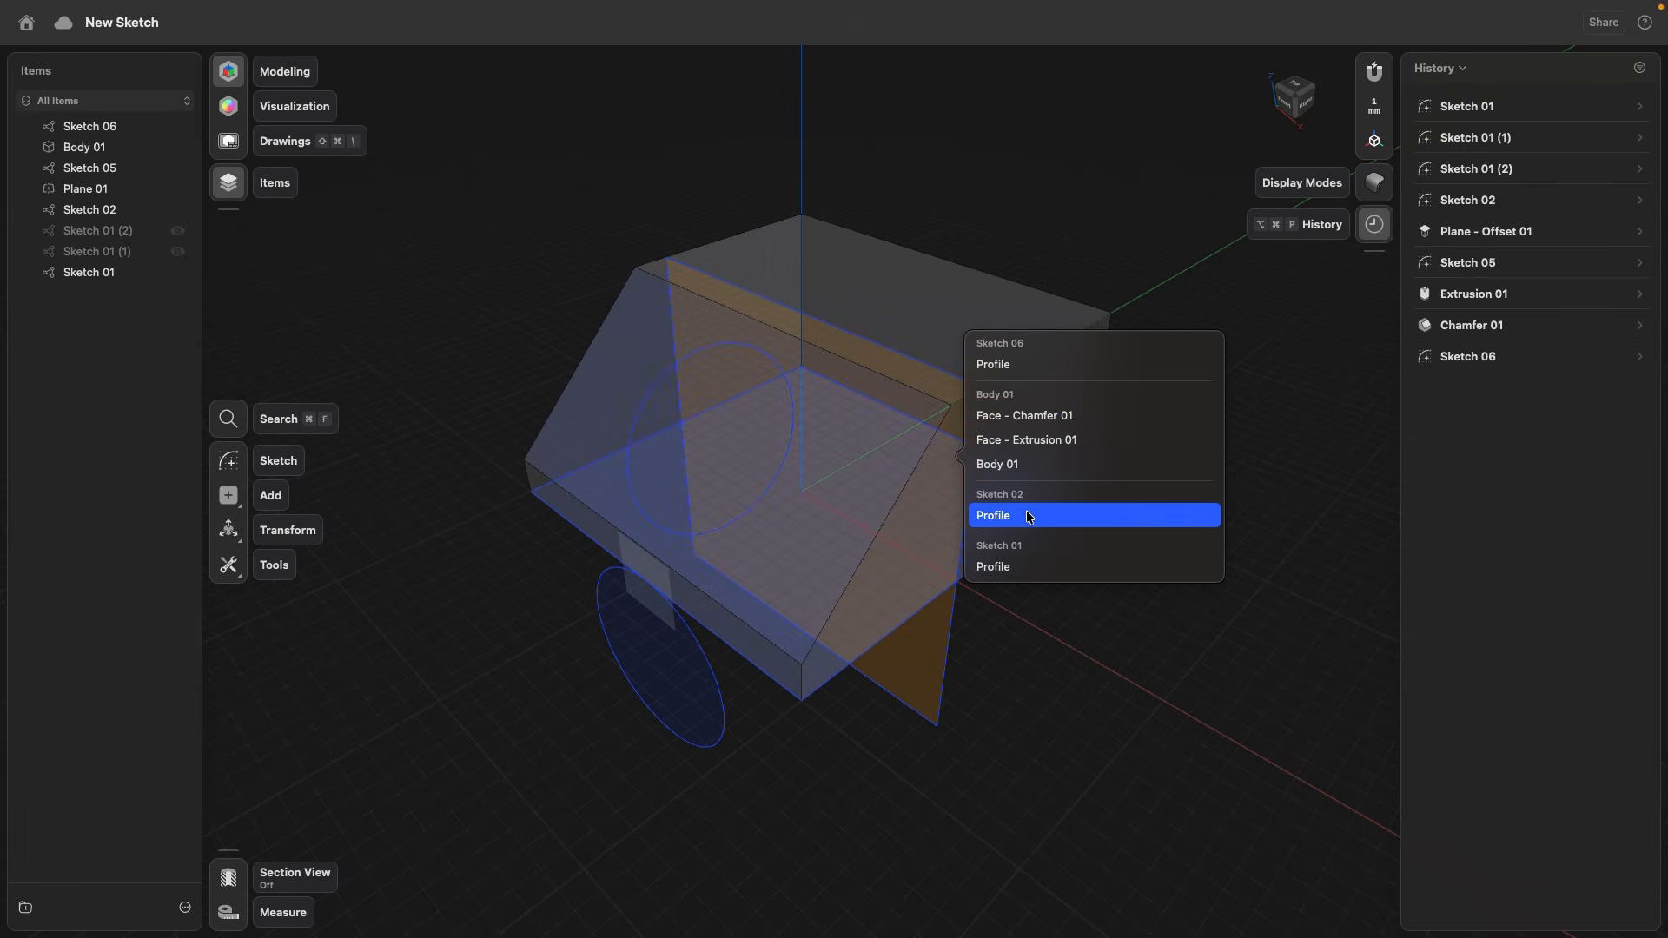
click(1021, 567)
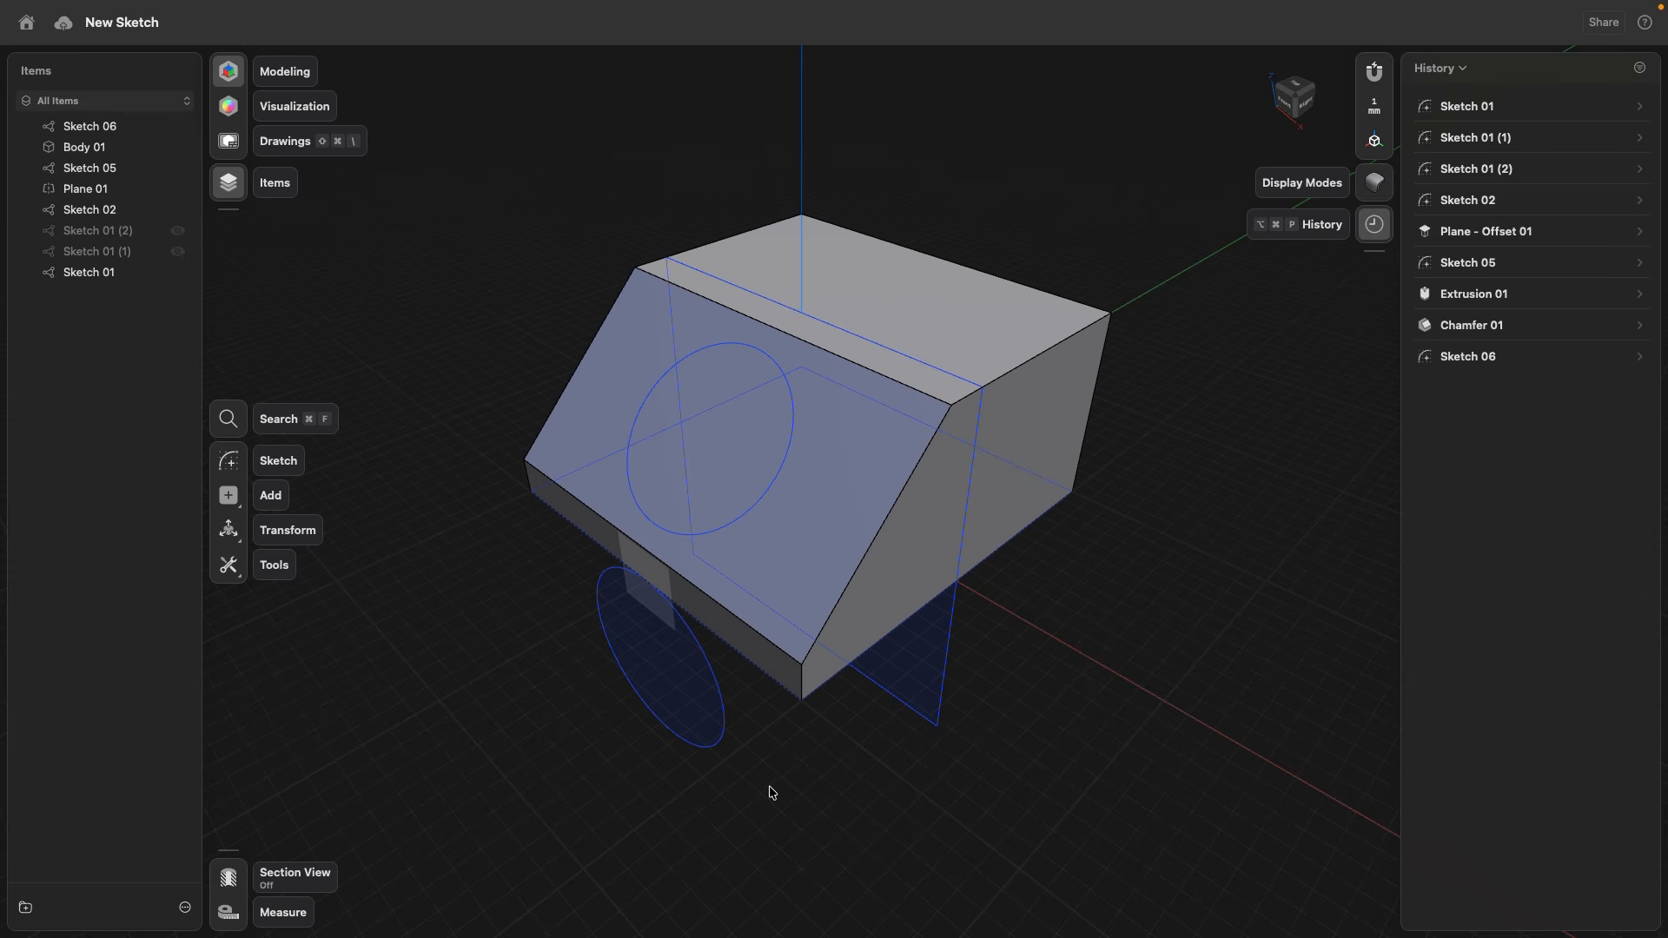
Step: Open Sketch 05, the circle on the offset plane, for editing and exit it
double_click(712, 677)
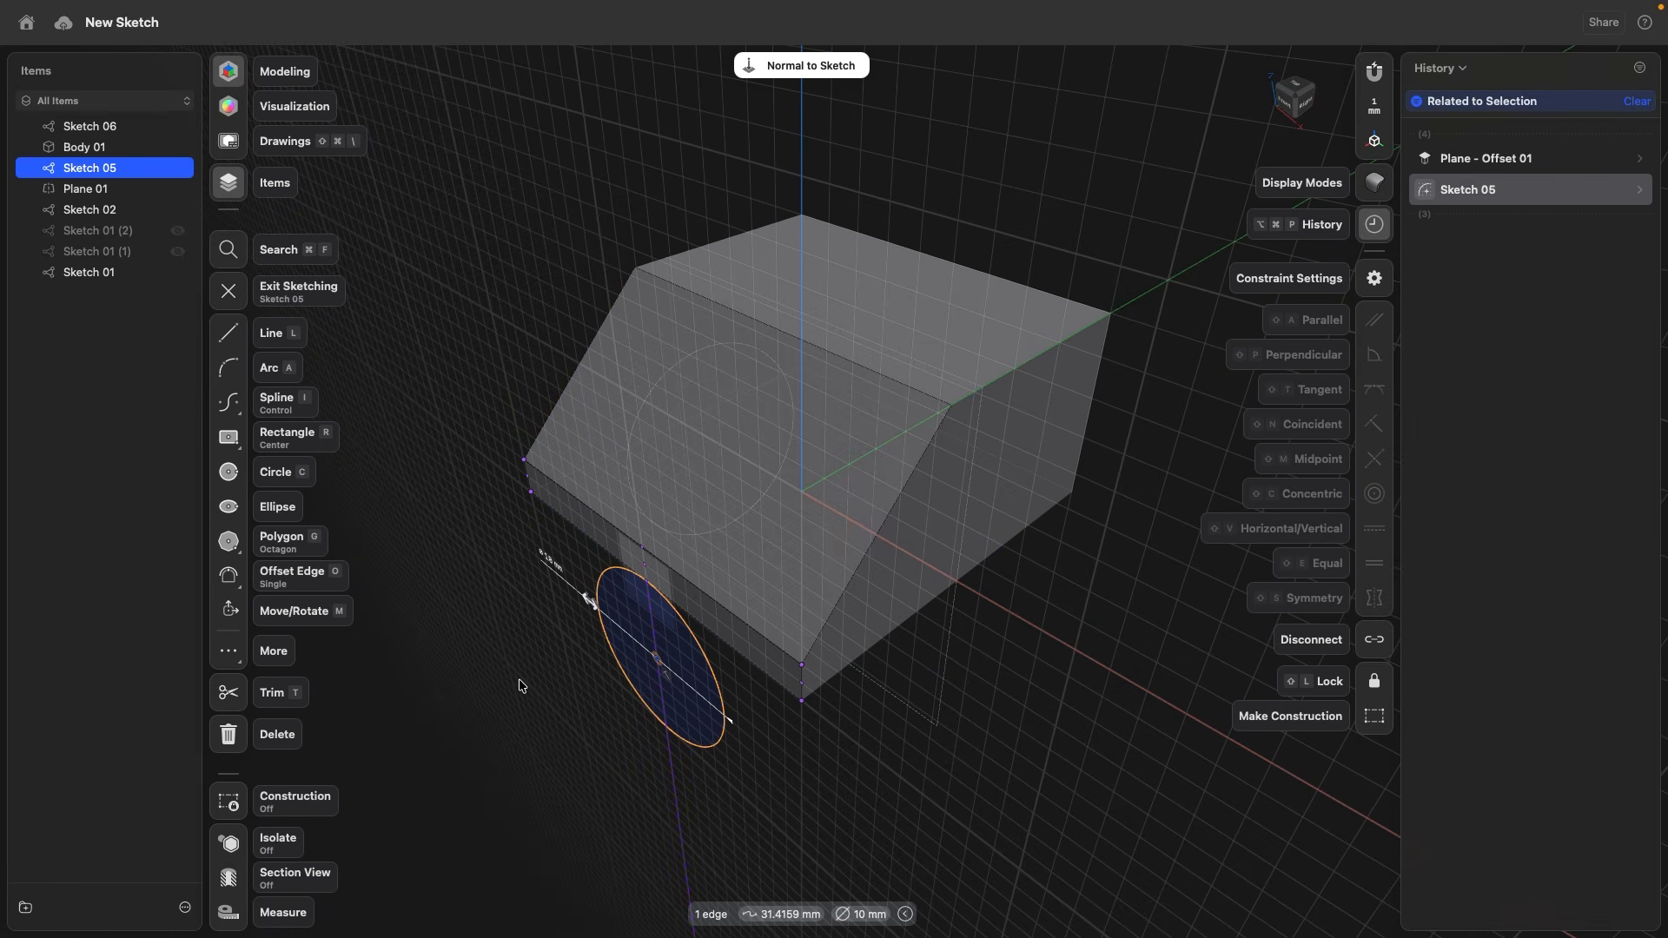
click(231, 293)
key(m)
key(Escape)
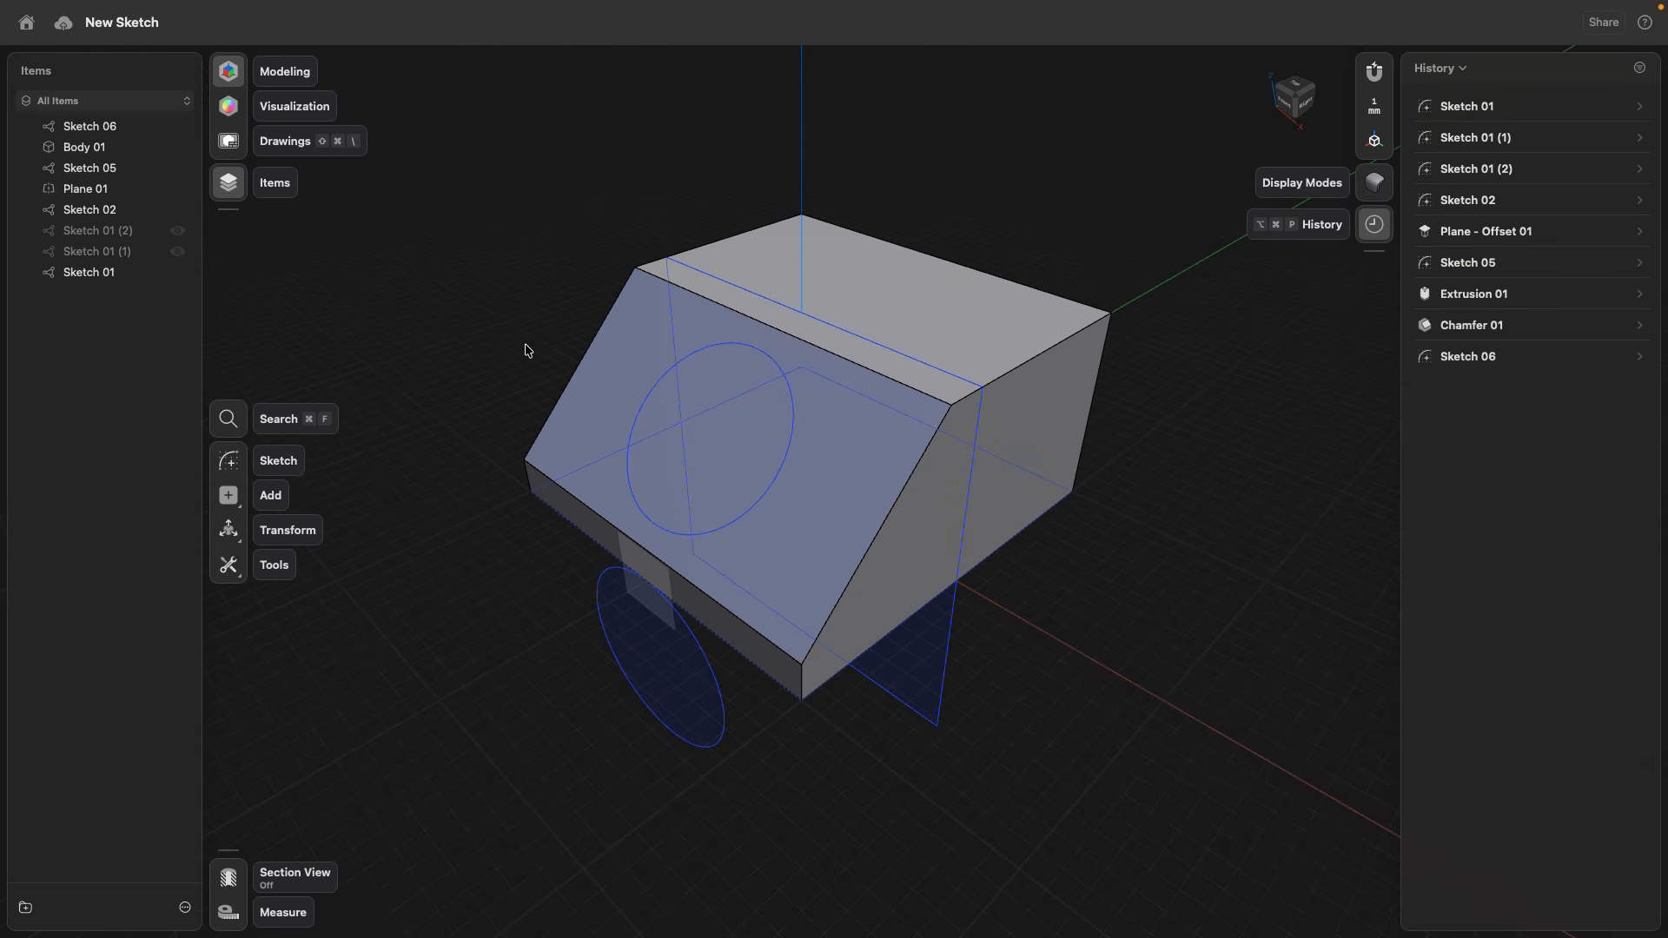
Step: Add a smaller concentric circle inside the 9 mm circle of Sketch 06 on the chamfer face, and exit the sketch
double_click(648, 396)
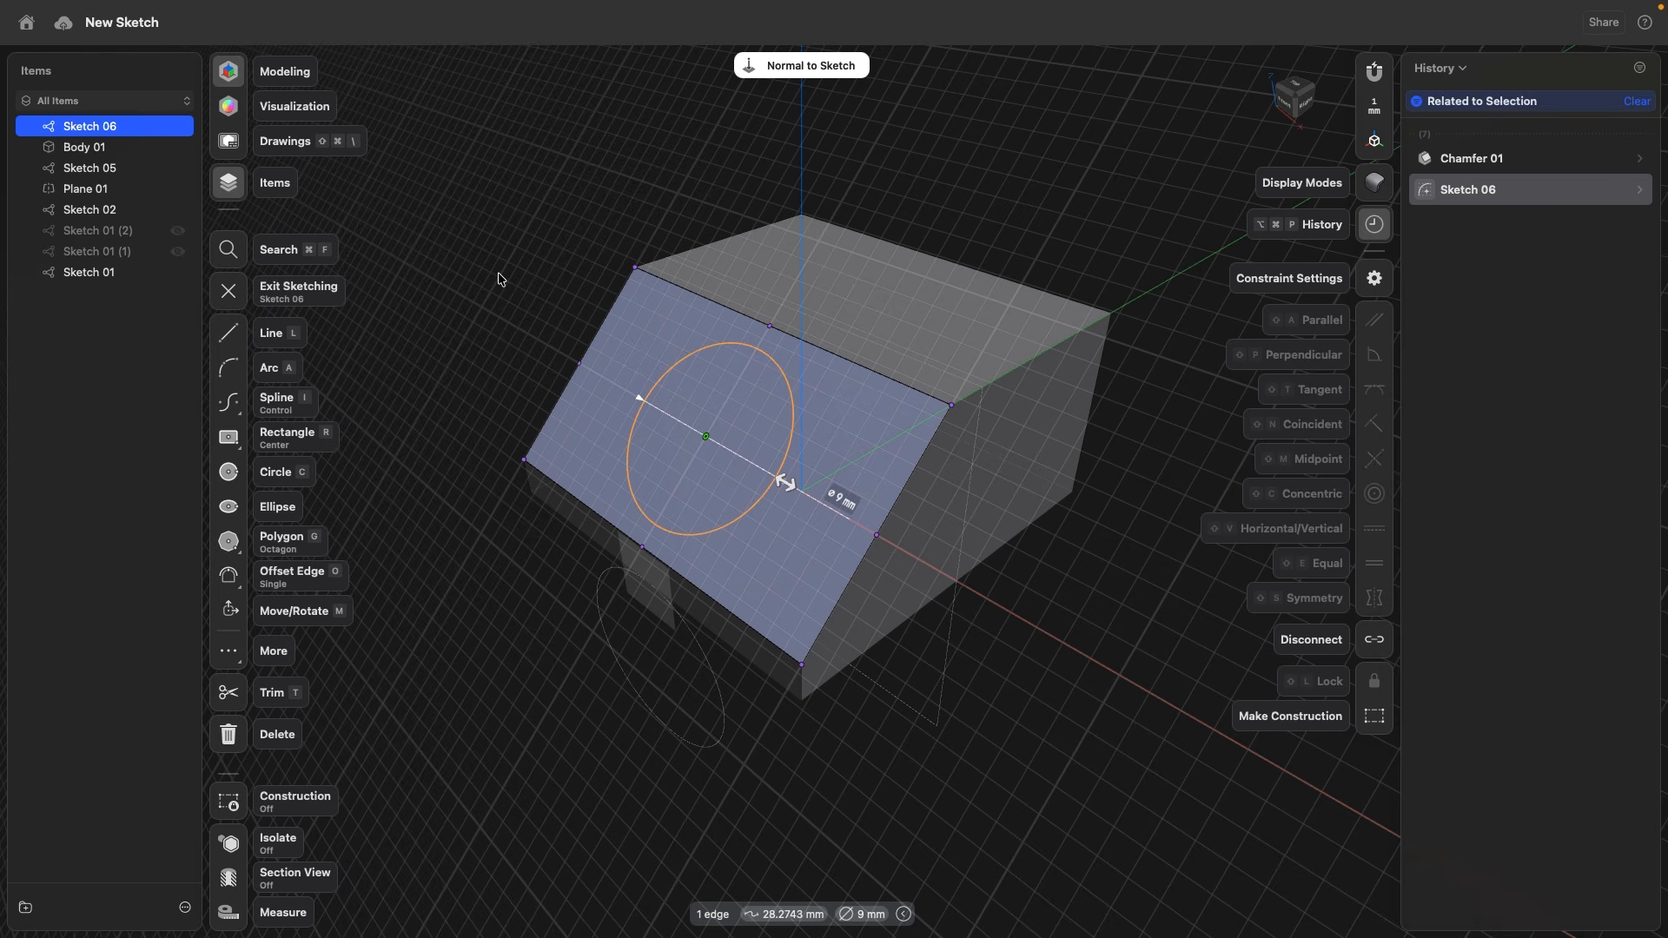
click(228, 471)
click(703, 435)
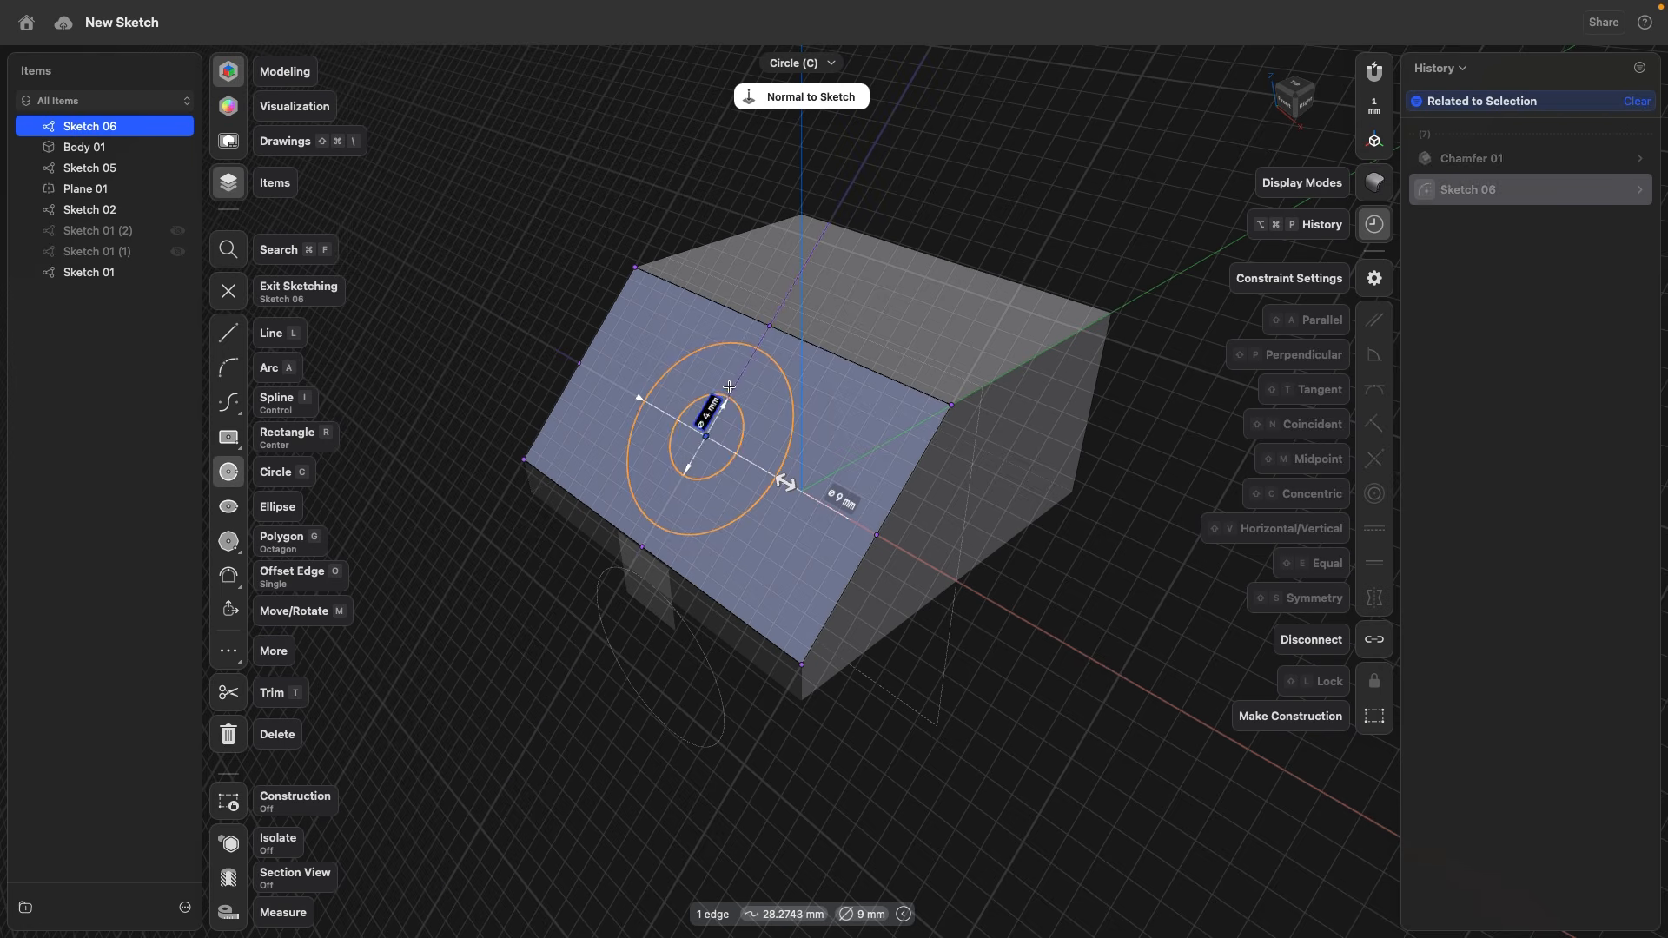
click(736, 381)
click(230, 292)
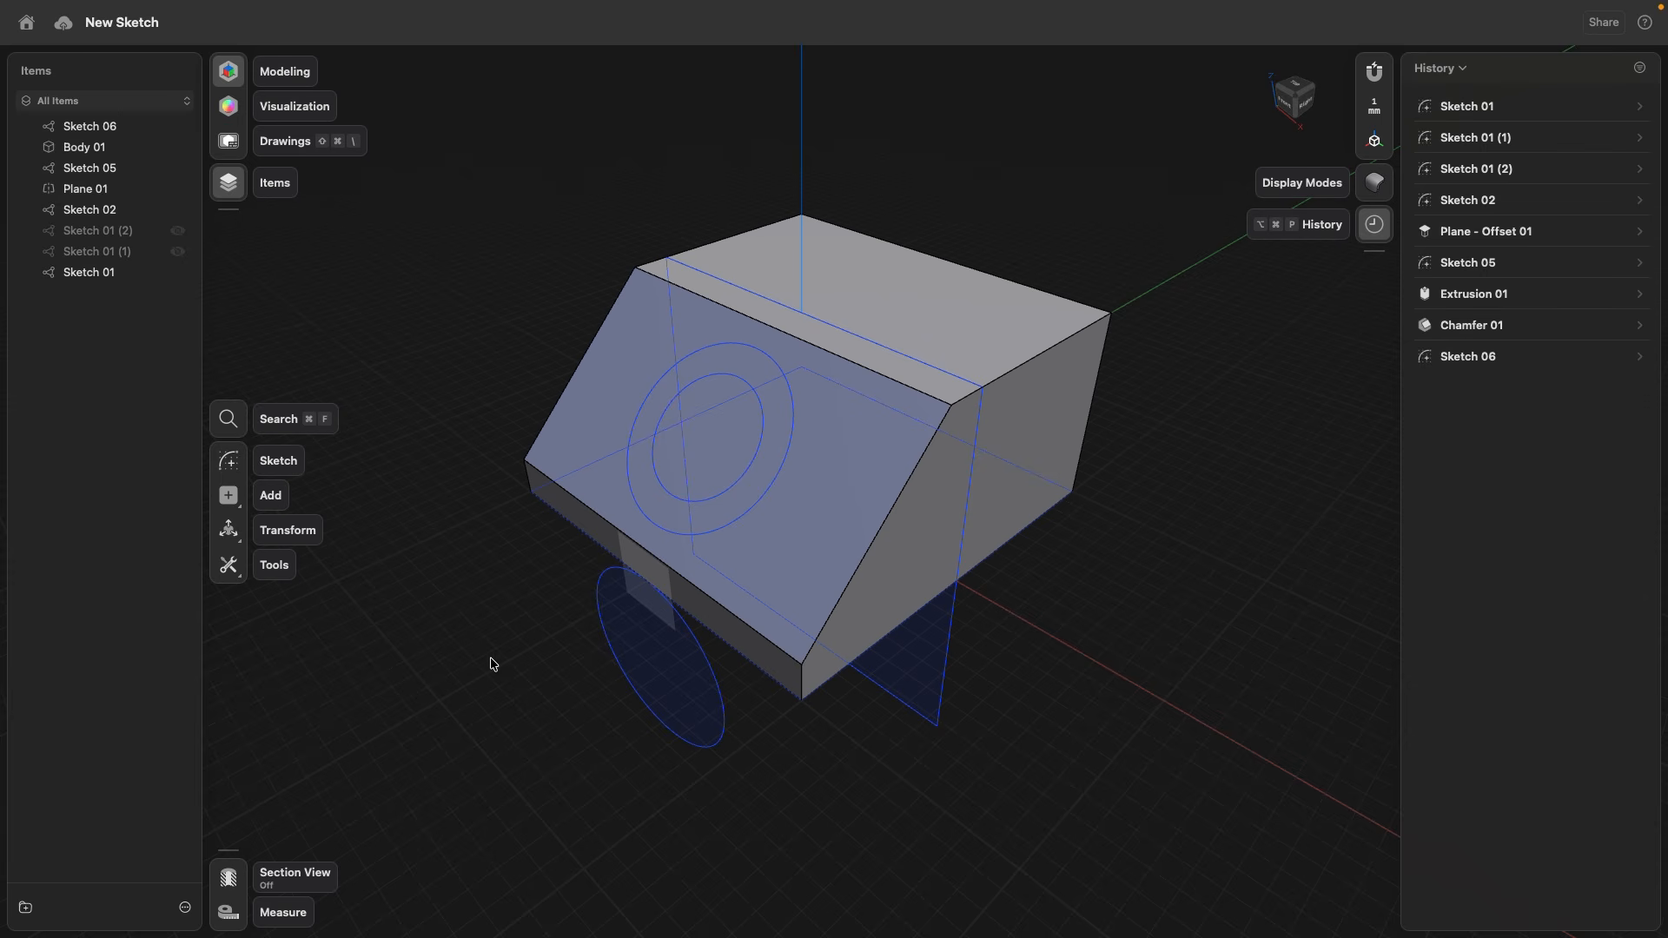
Step: Add a 6 mm diameter concentric circle inside the 10 mm circle of Sketch 05, and exit the sketch
double_click(613, 647)
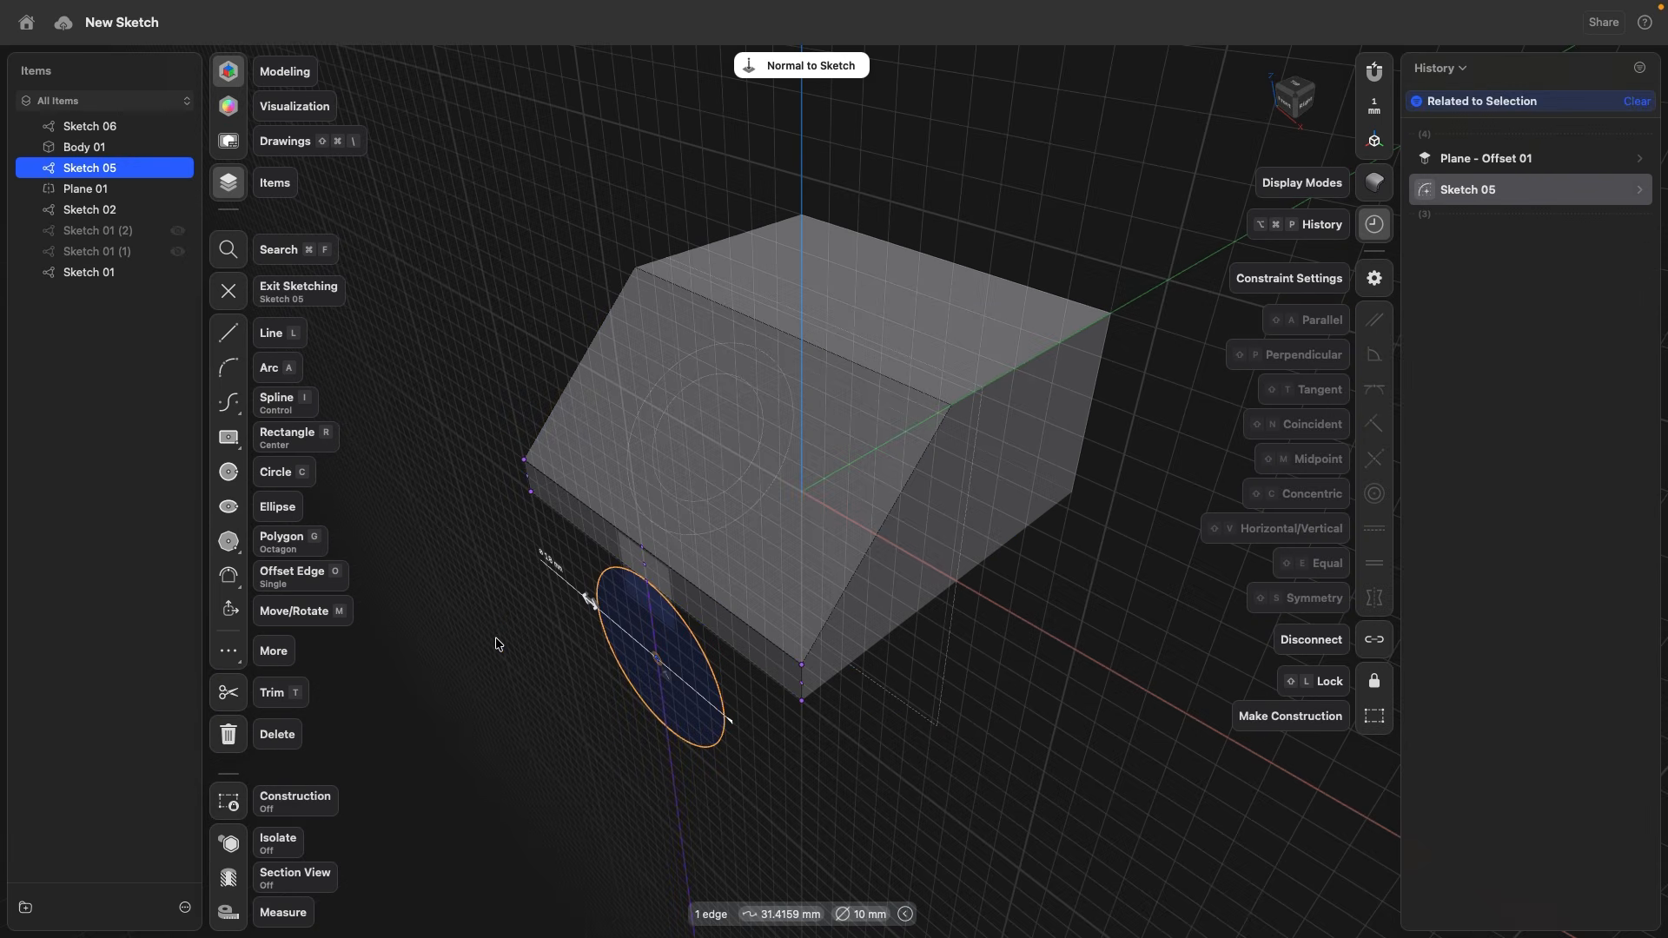
scroll(494, 644, left, 5)
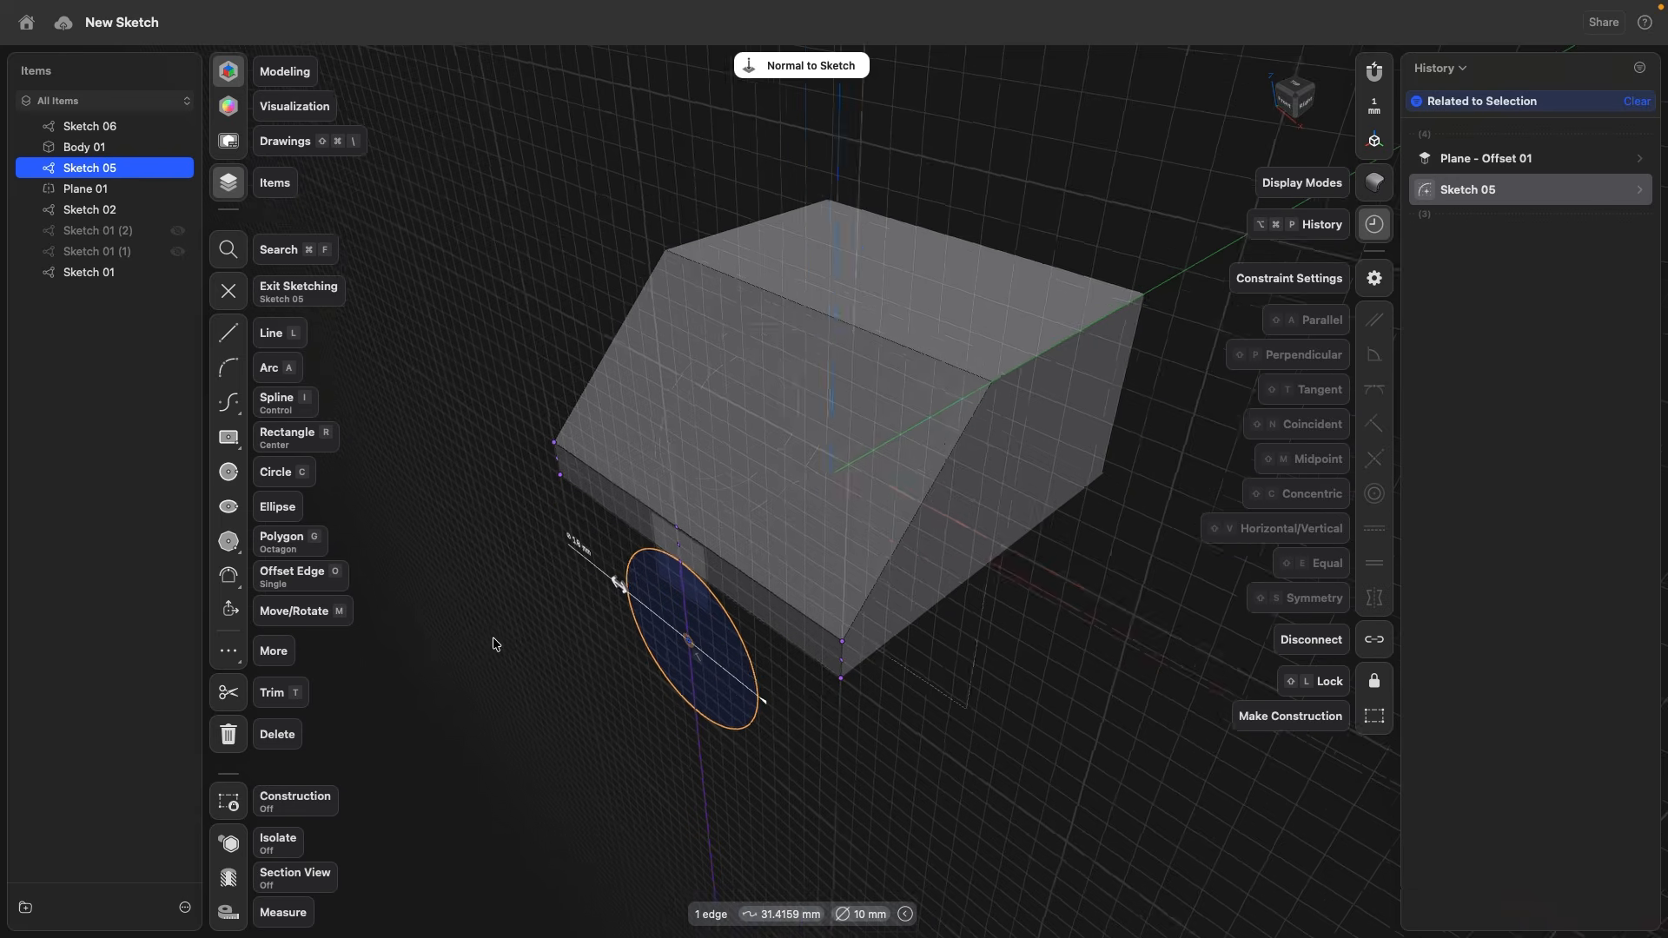
key(space)
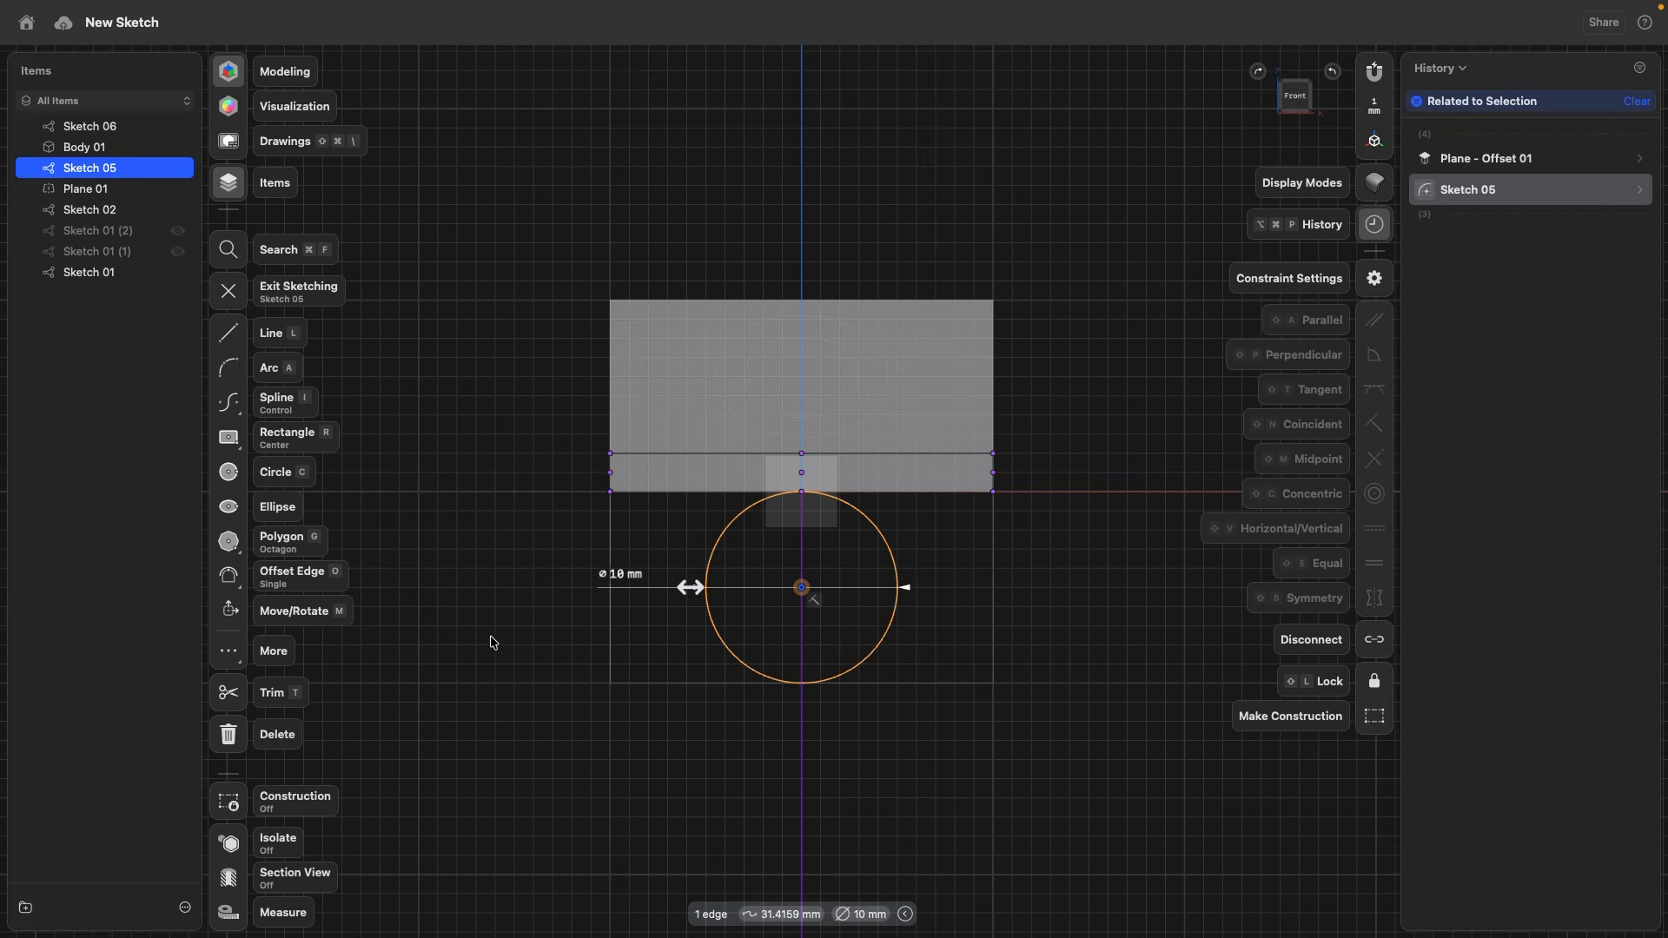
click(233, 474)
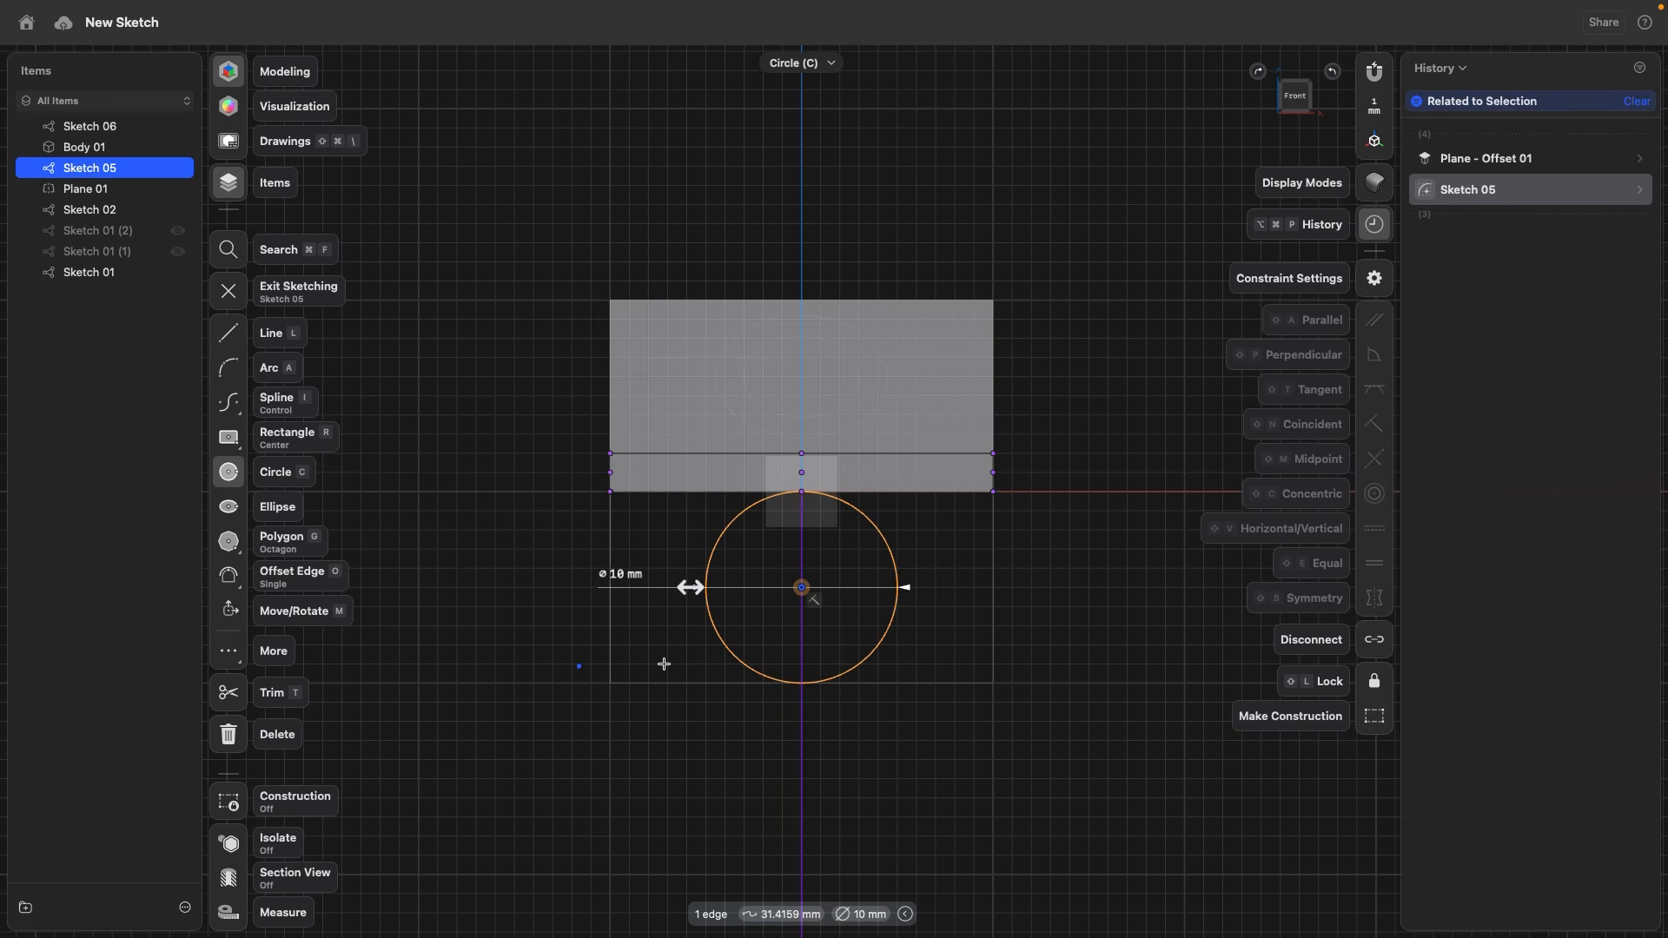
click(801, 588)
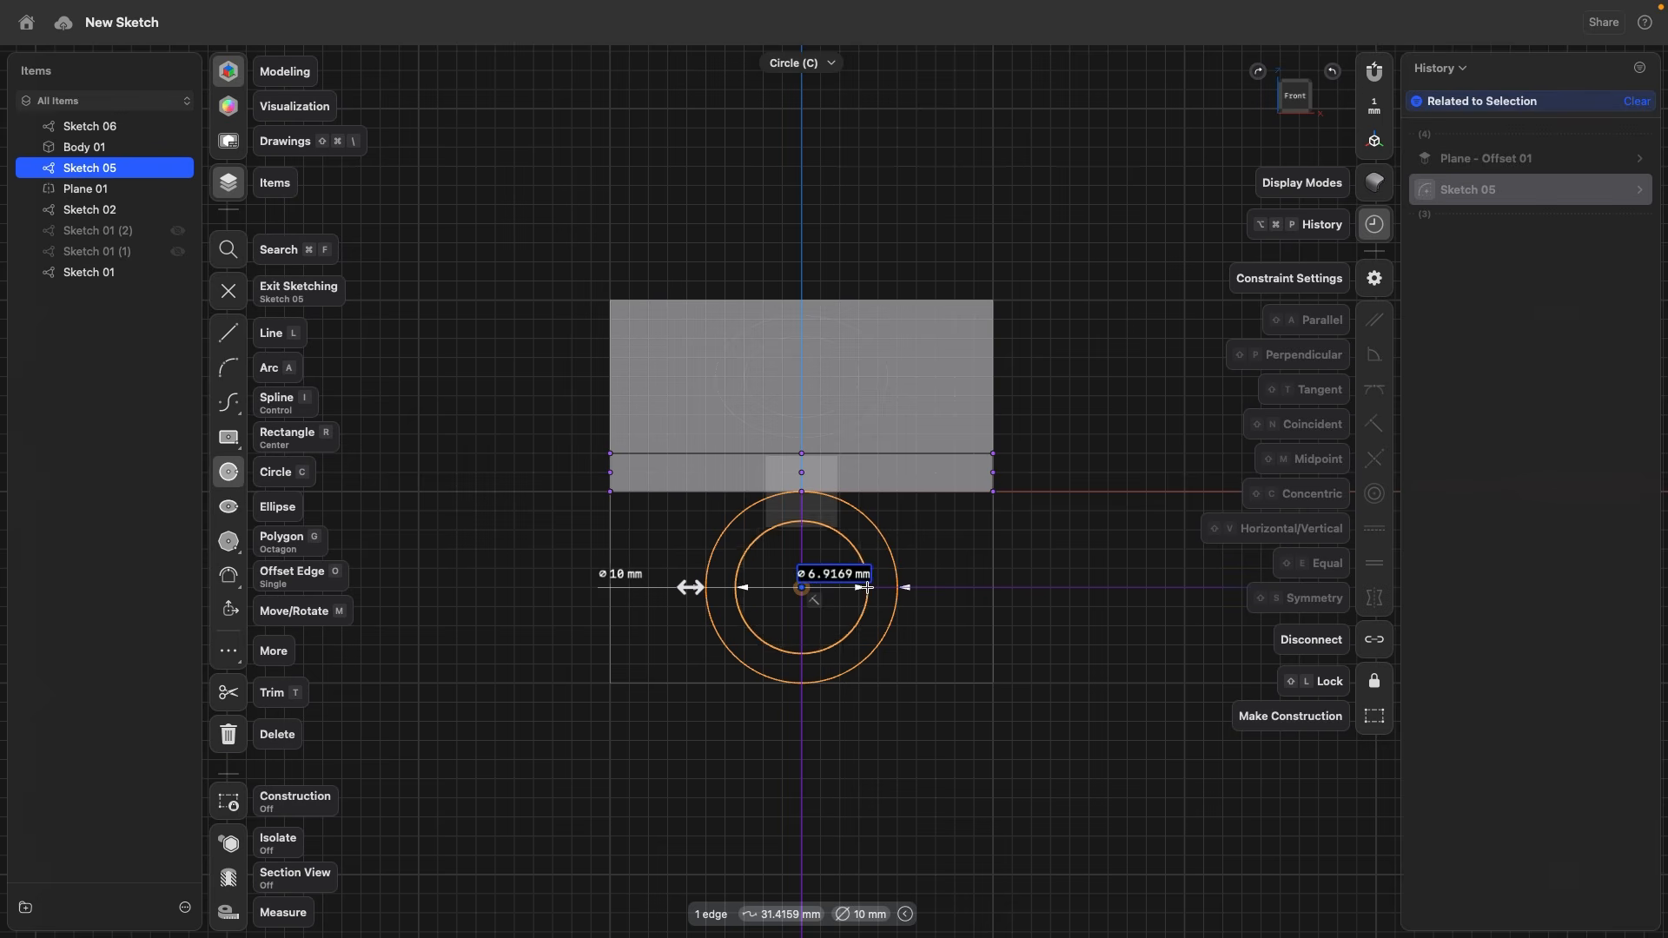
click(858, 588)
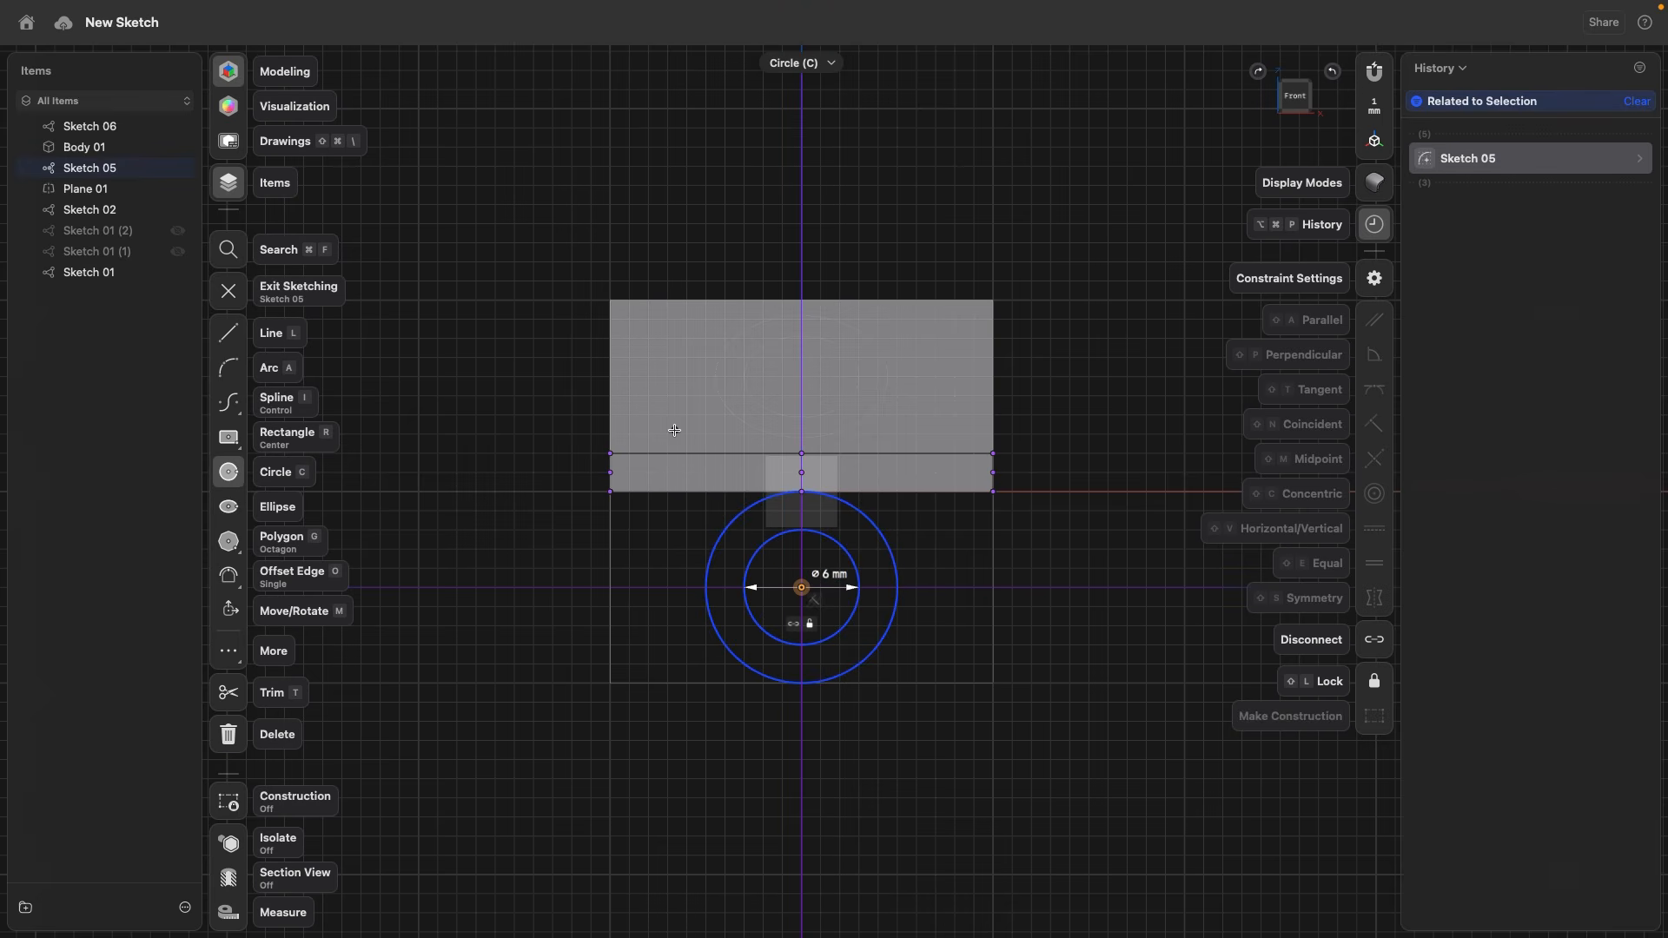
click(229, 295)
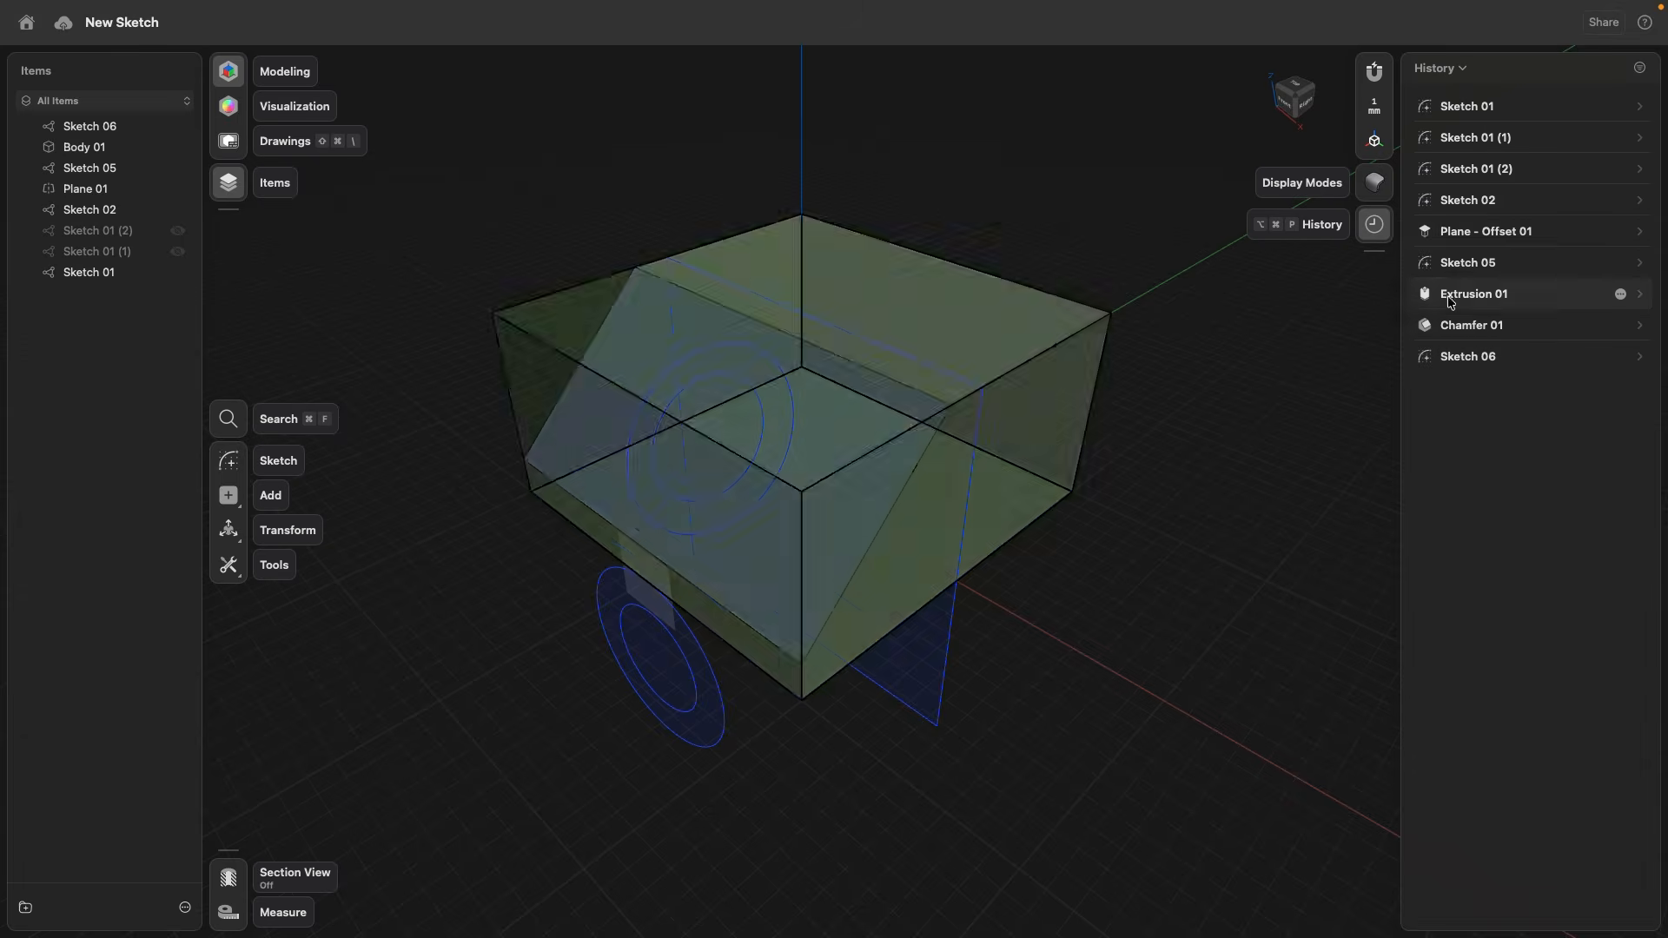
Step: Set the offset of Plane - Offset 01 to -14 mm in the history
click(1640, 235)
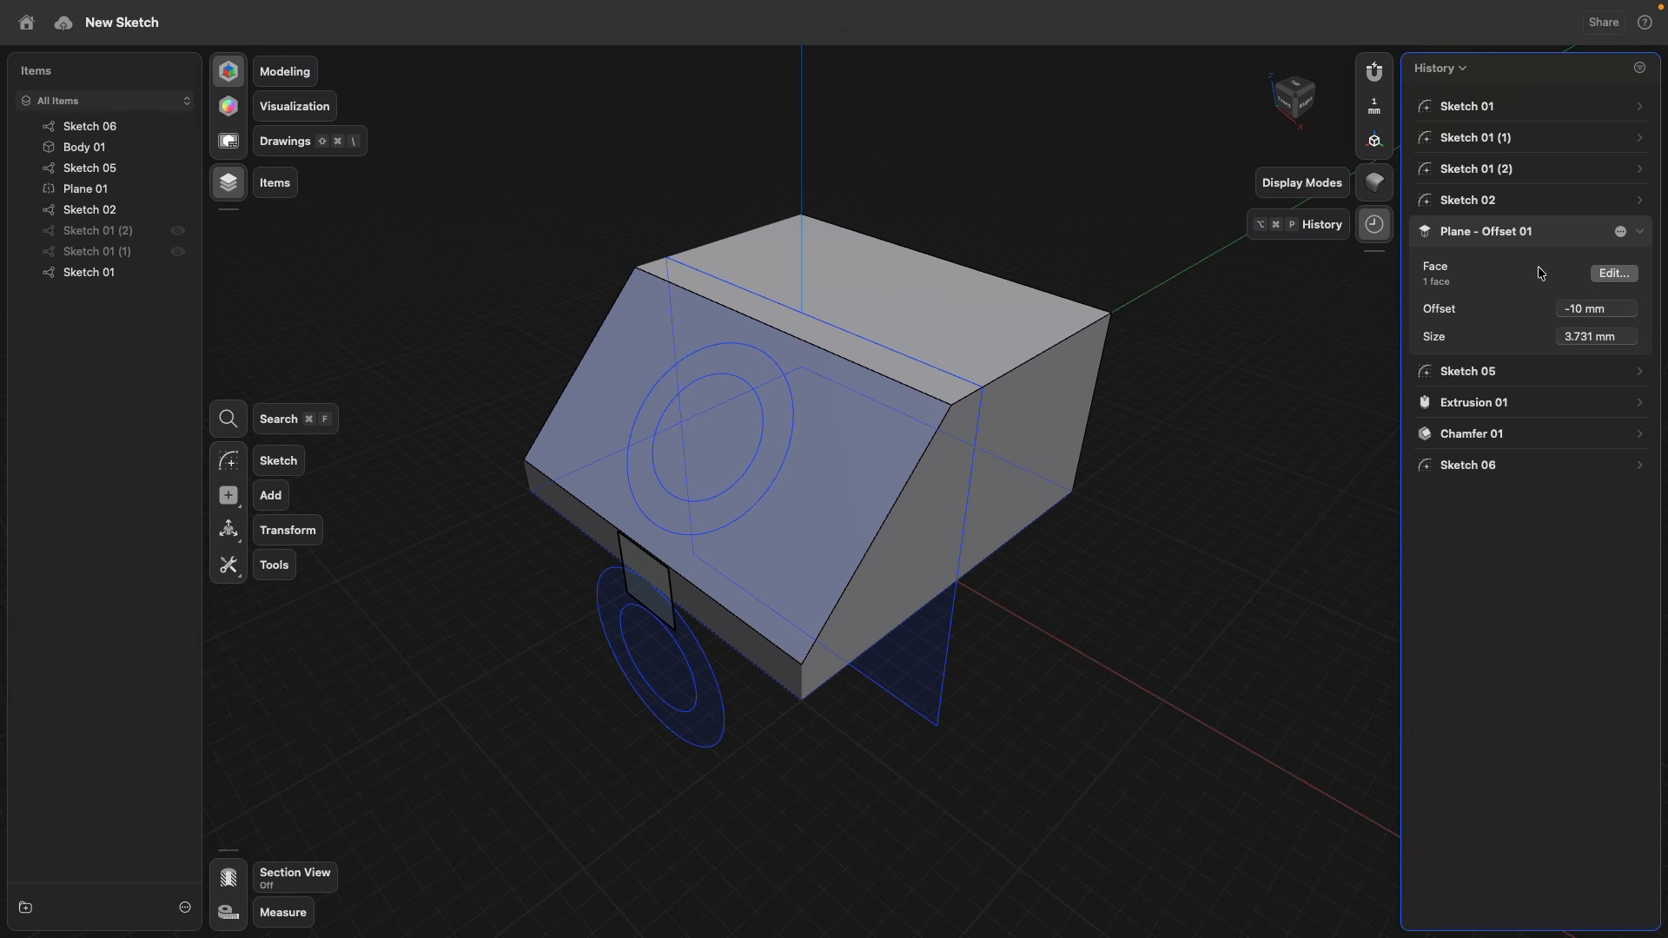
click(1578, 310)
key(Right)
key(BackSpace)
text(4)
key(Return)
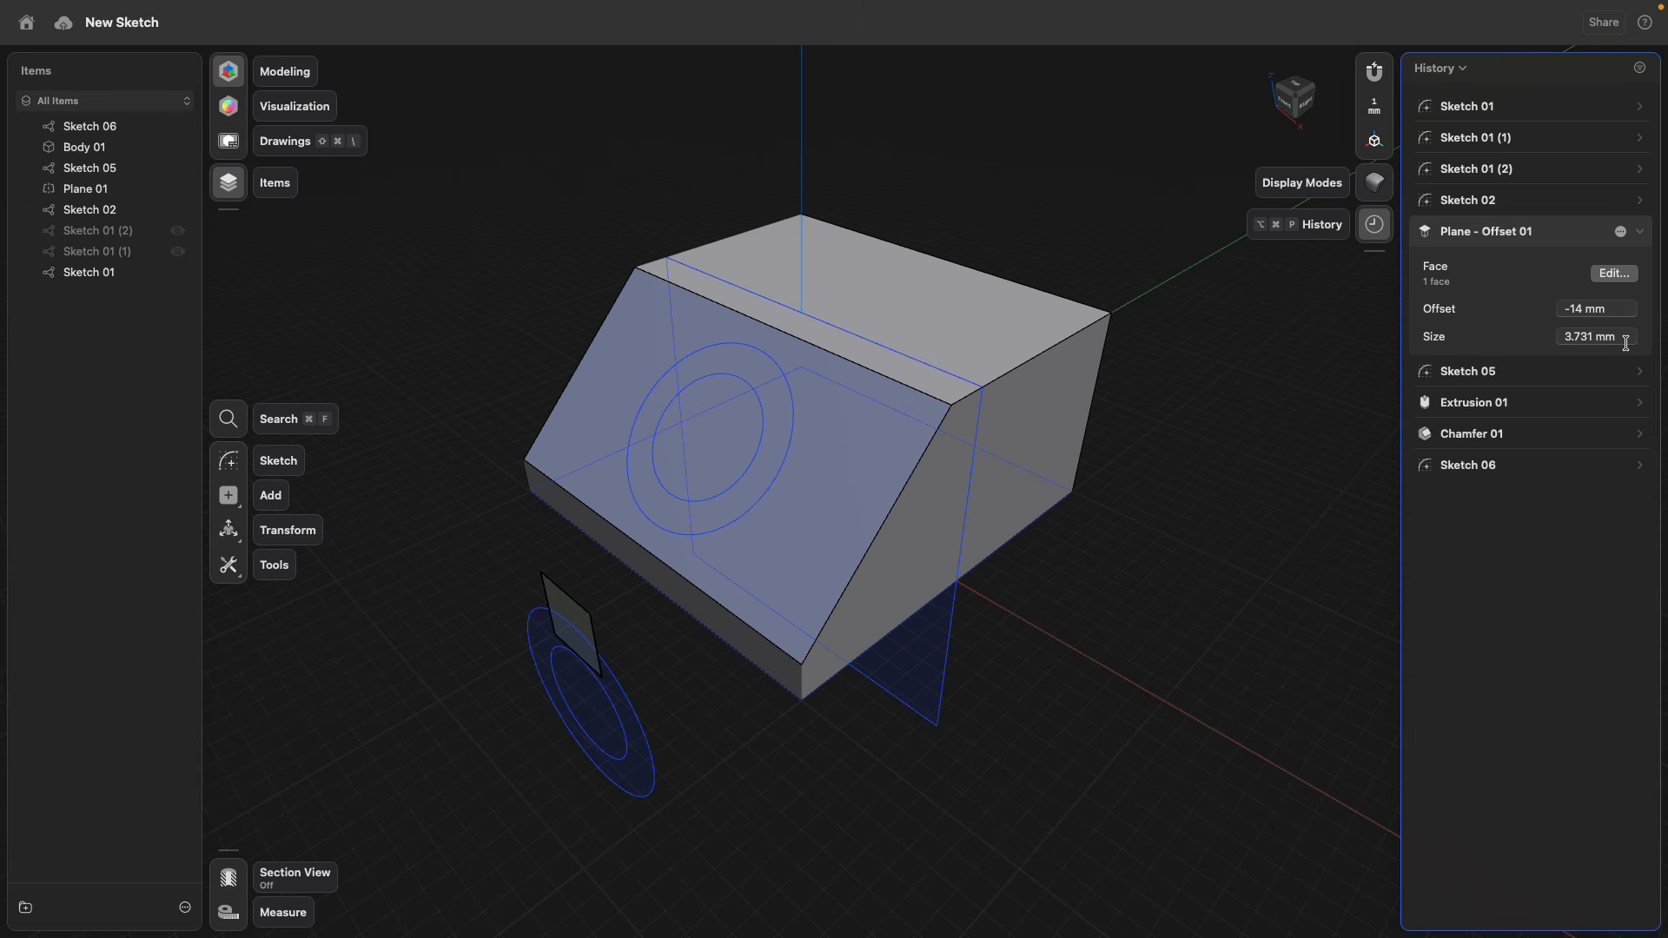
Step: Move the offset construction plane back to a -10 mm offset and collapse its history parameters
click(1466, 236)
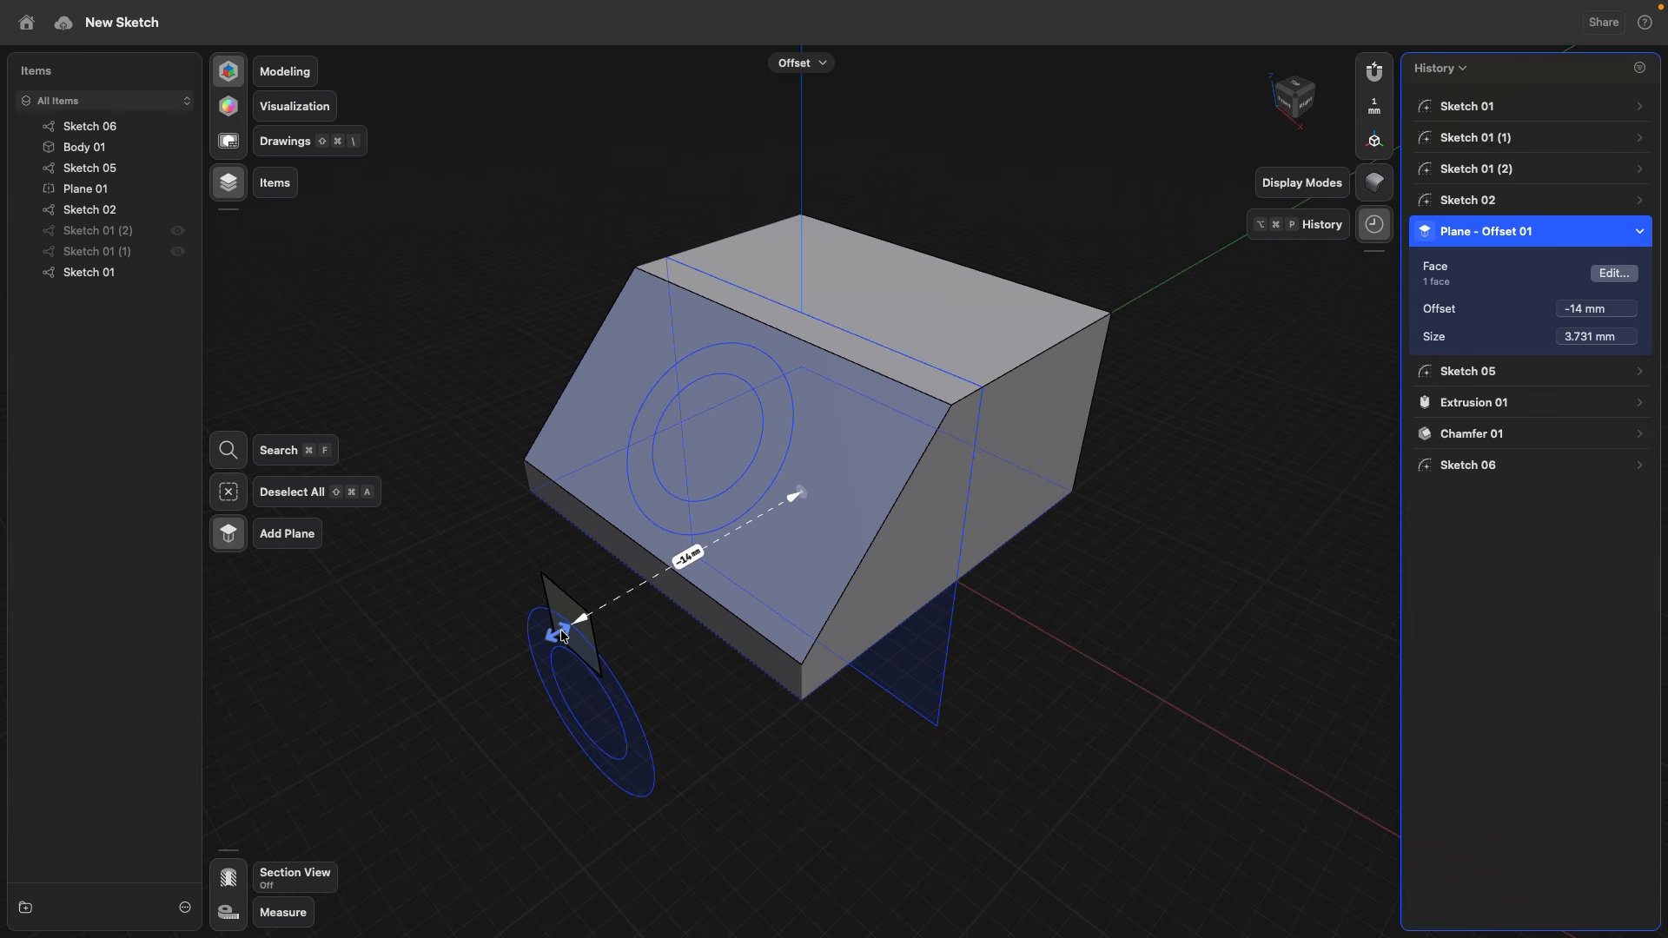
mouse_move(565, 635)
mouse_down()
mouse_move(447, 691)
mouse_move(660, 623)
mouse_up()
click(805, 779)
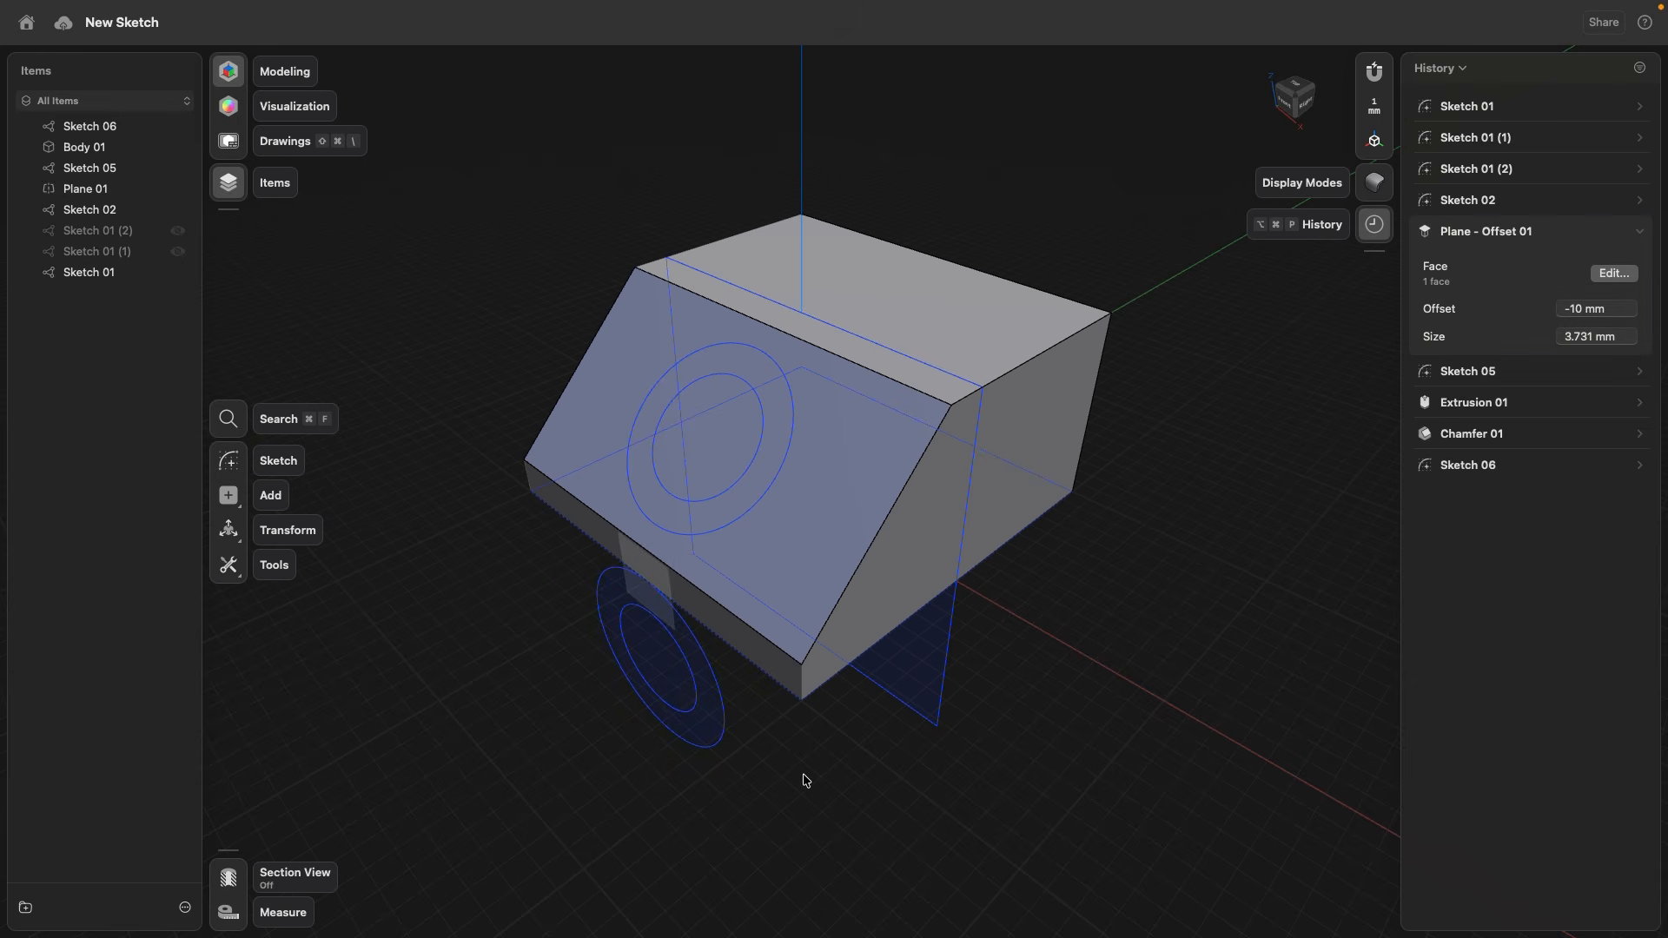
click(1641, 233)
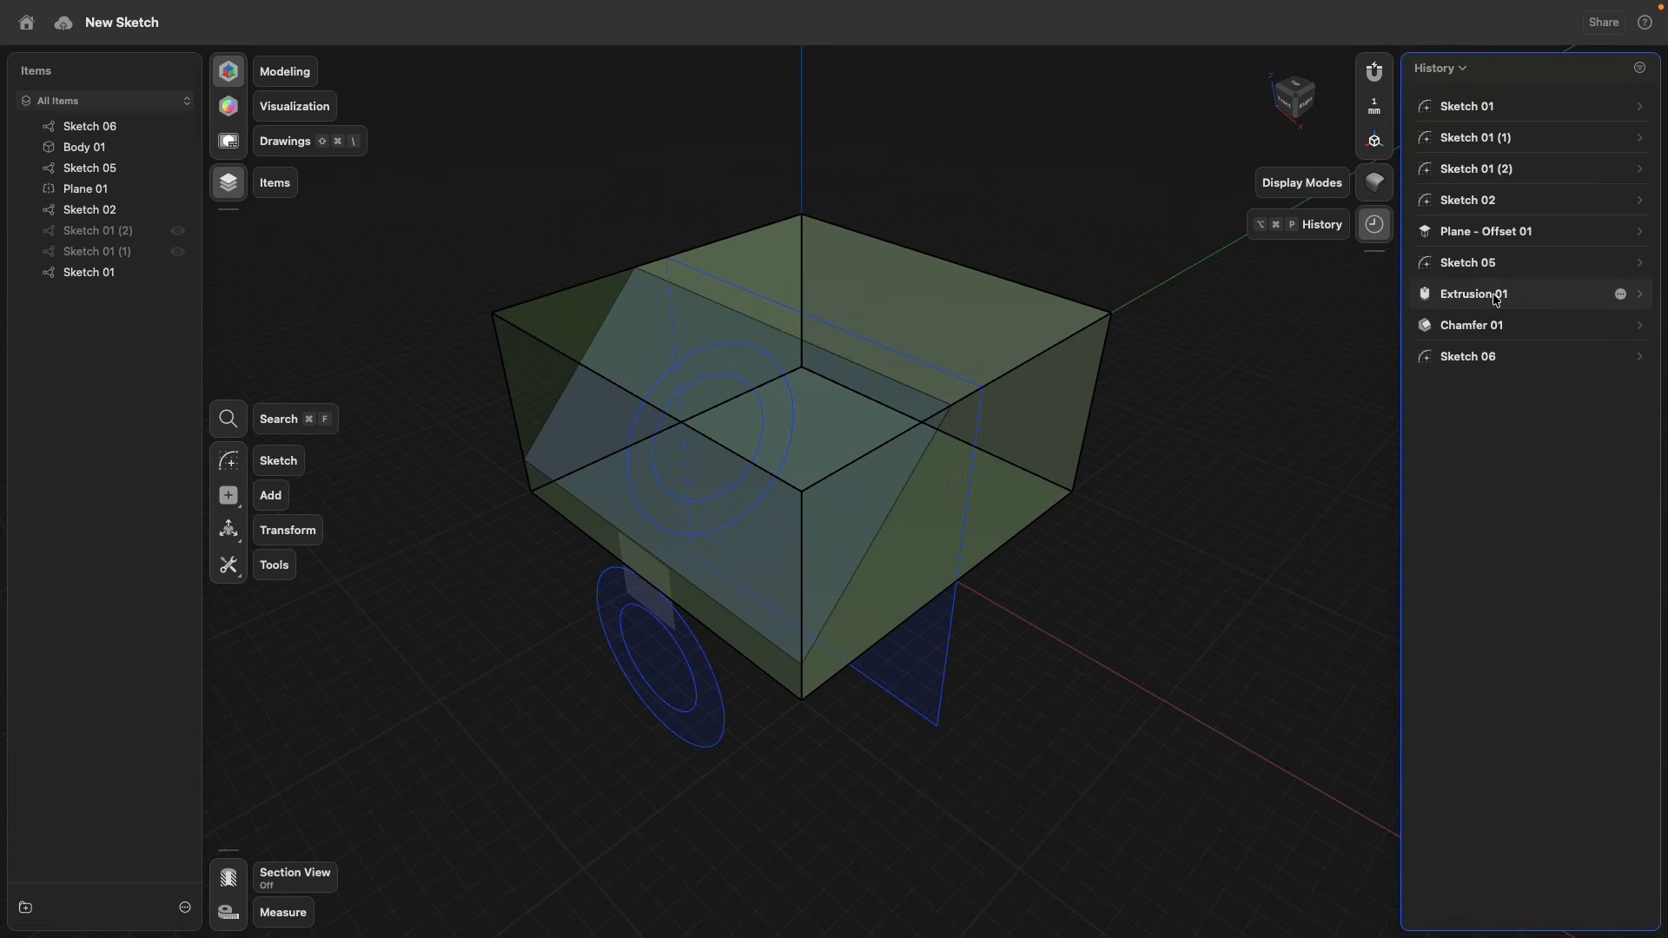
Step: Edit Extrusion 01 to a height of about 12.3 mm and reduce Chamfer 01 to 6 mm
click(1463, 296)
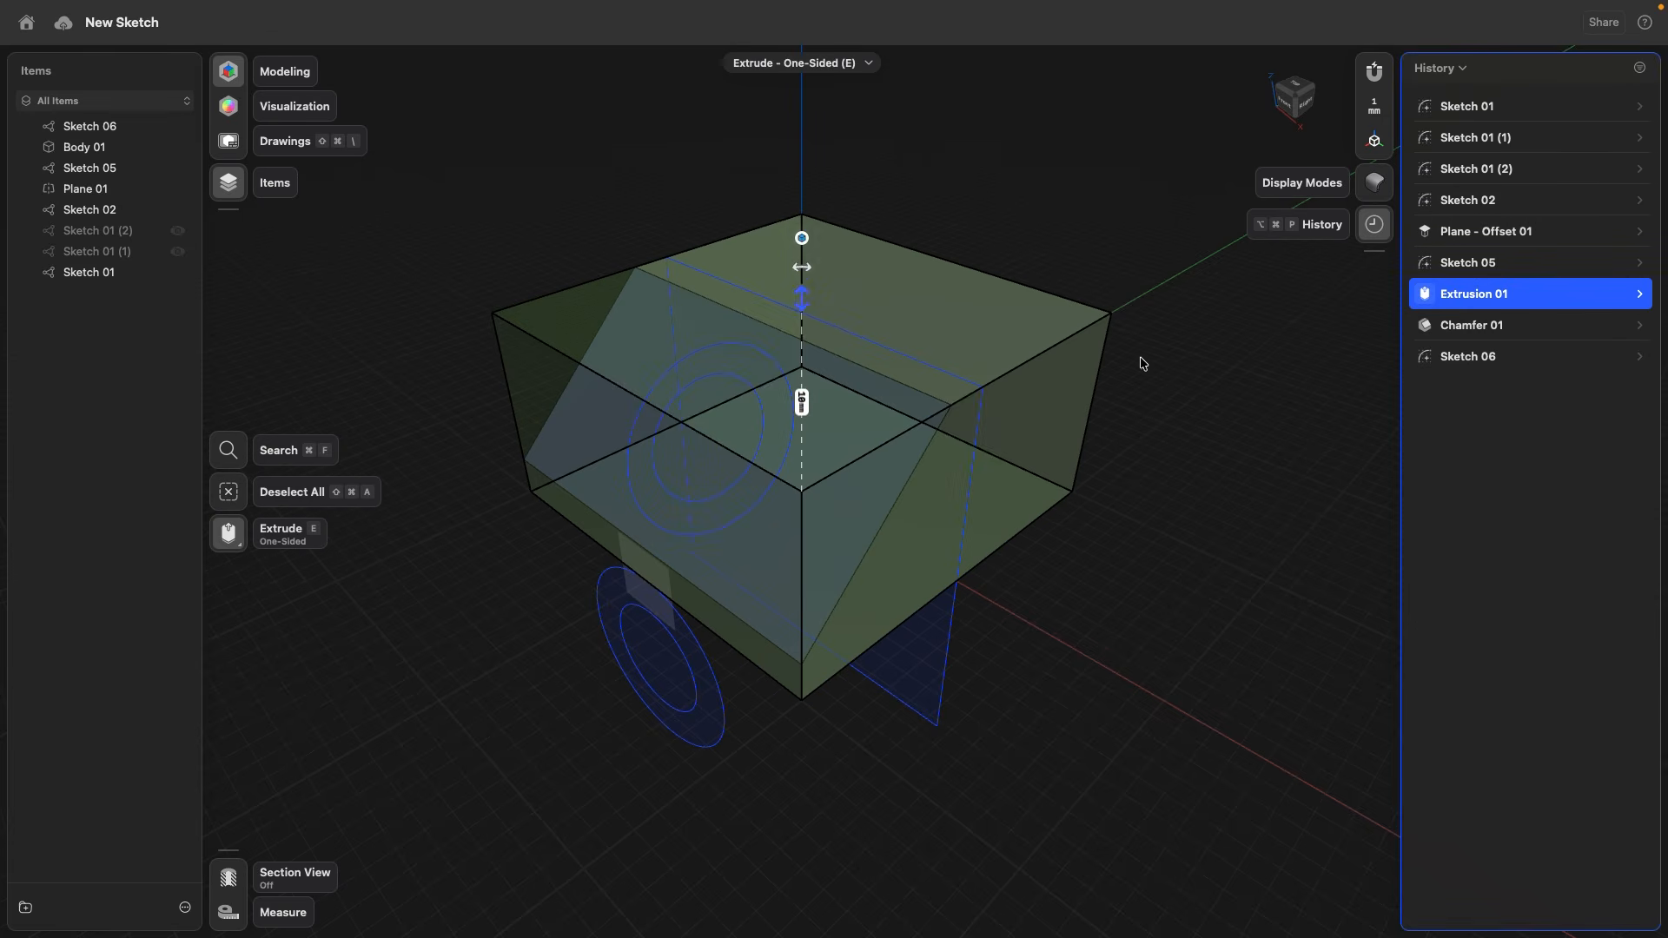
drag(807, 321, 802, 269)
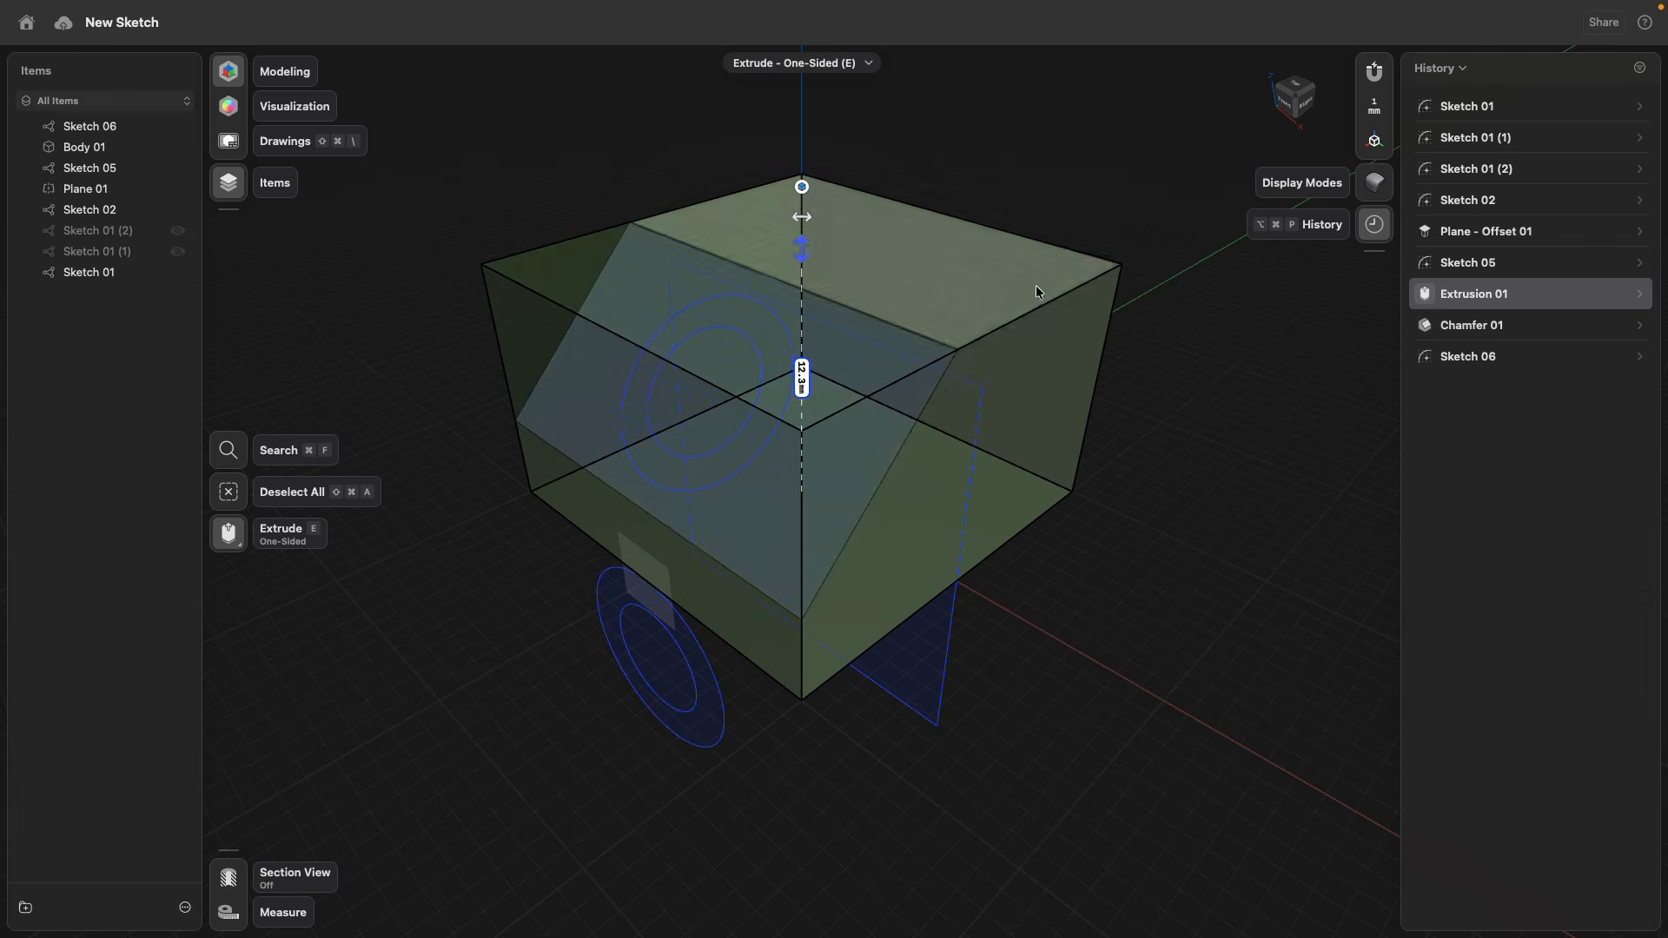
click(1640, 327)
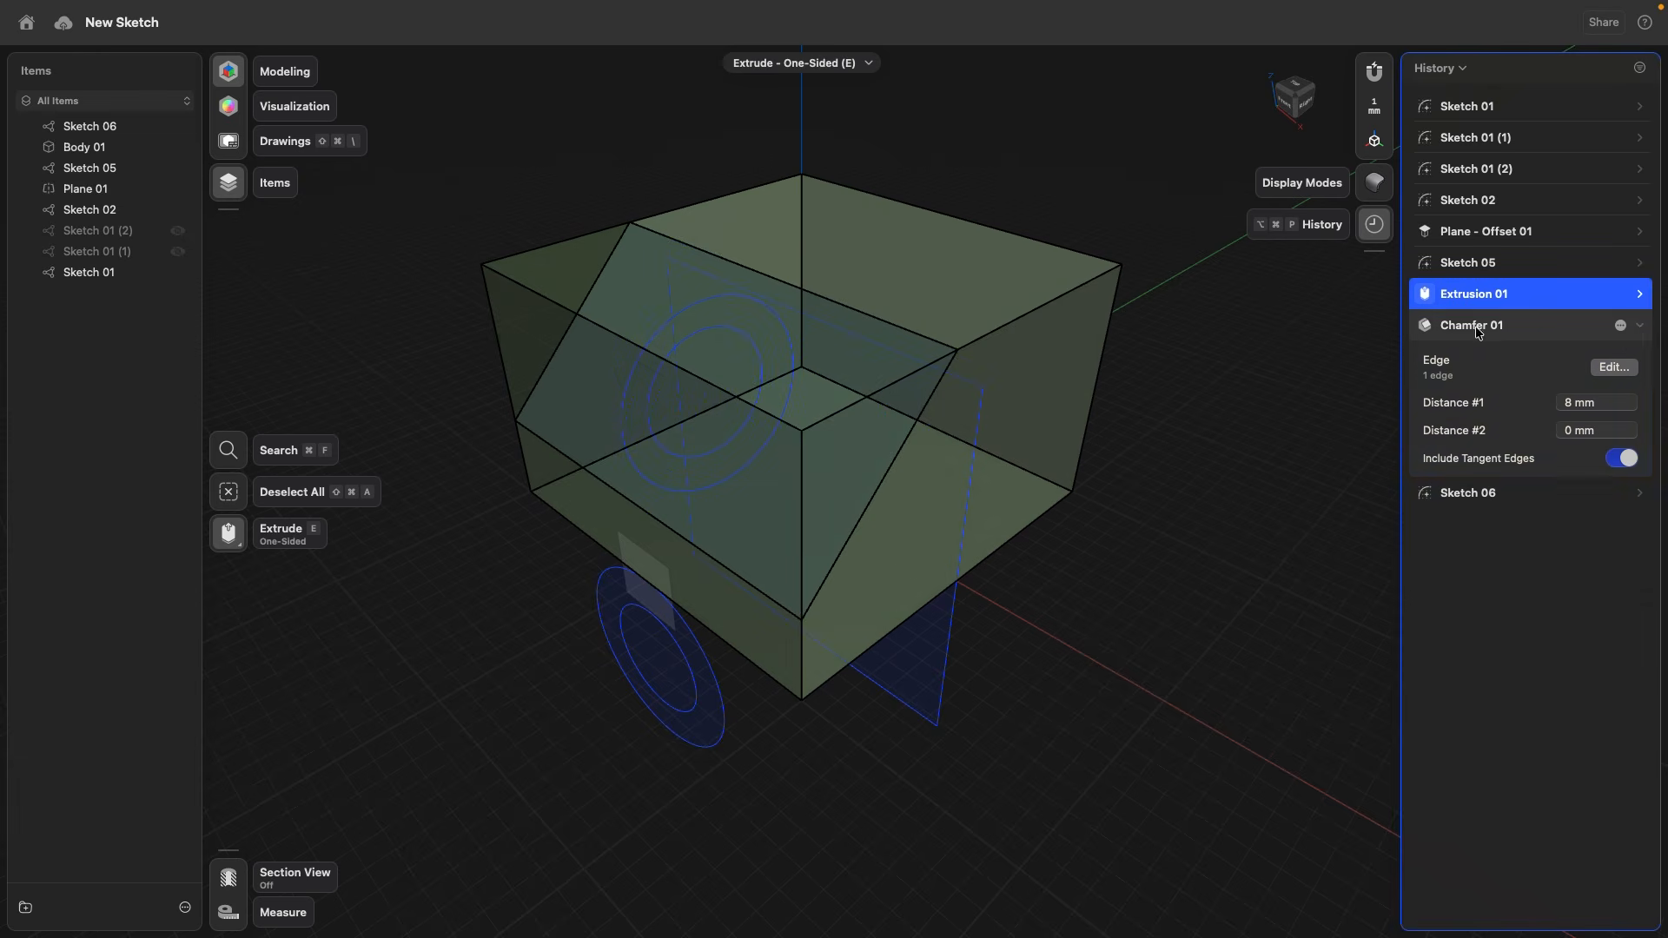
mouse_move(697, 384)
mouse_down()
mouse_move(641, 360)
mouse_move(711, 399)
mouse_move(673, 371)
mouse_up()
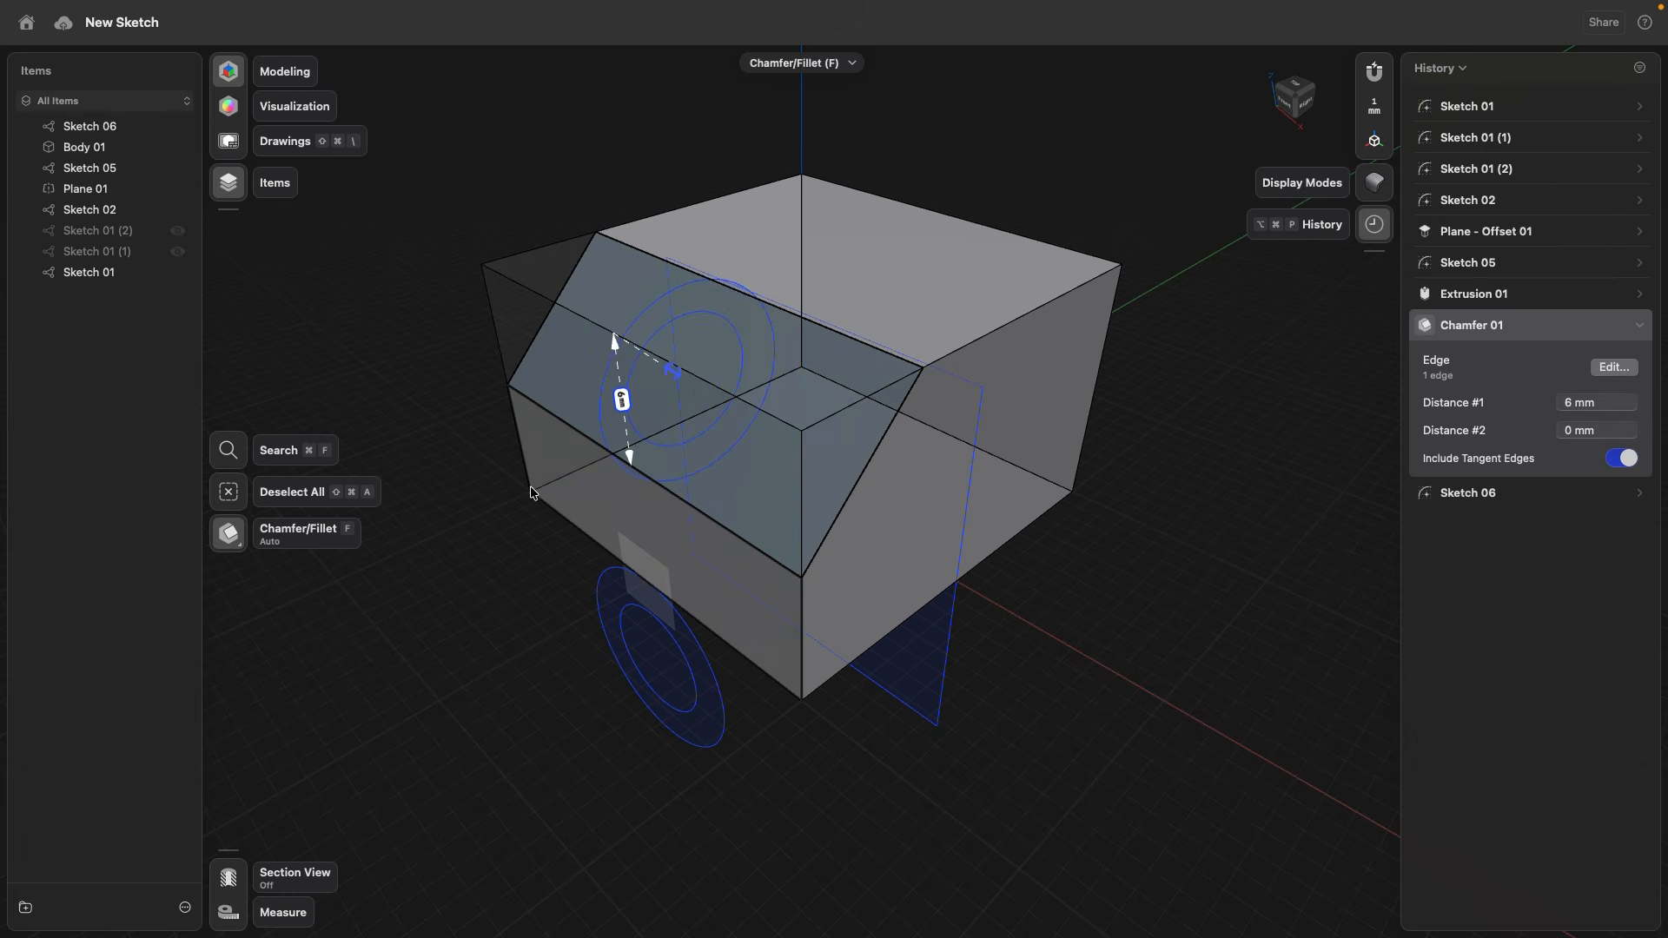
click(448, 630)
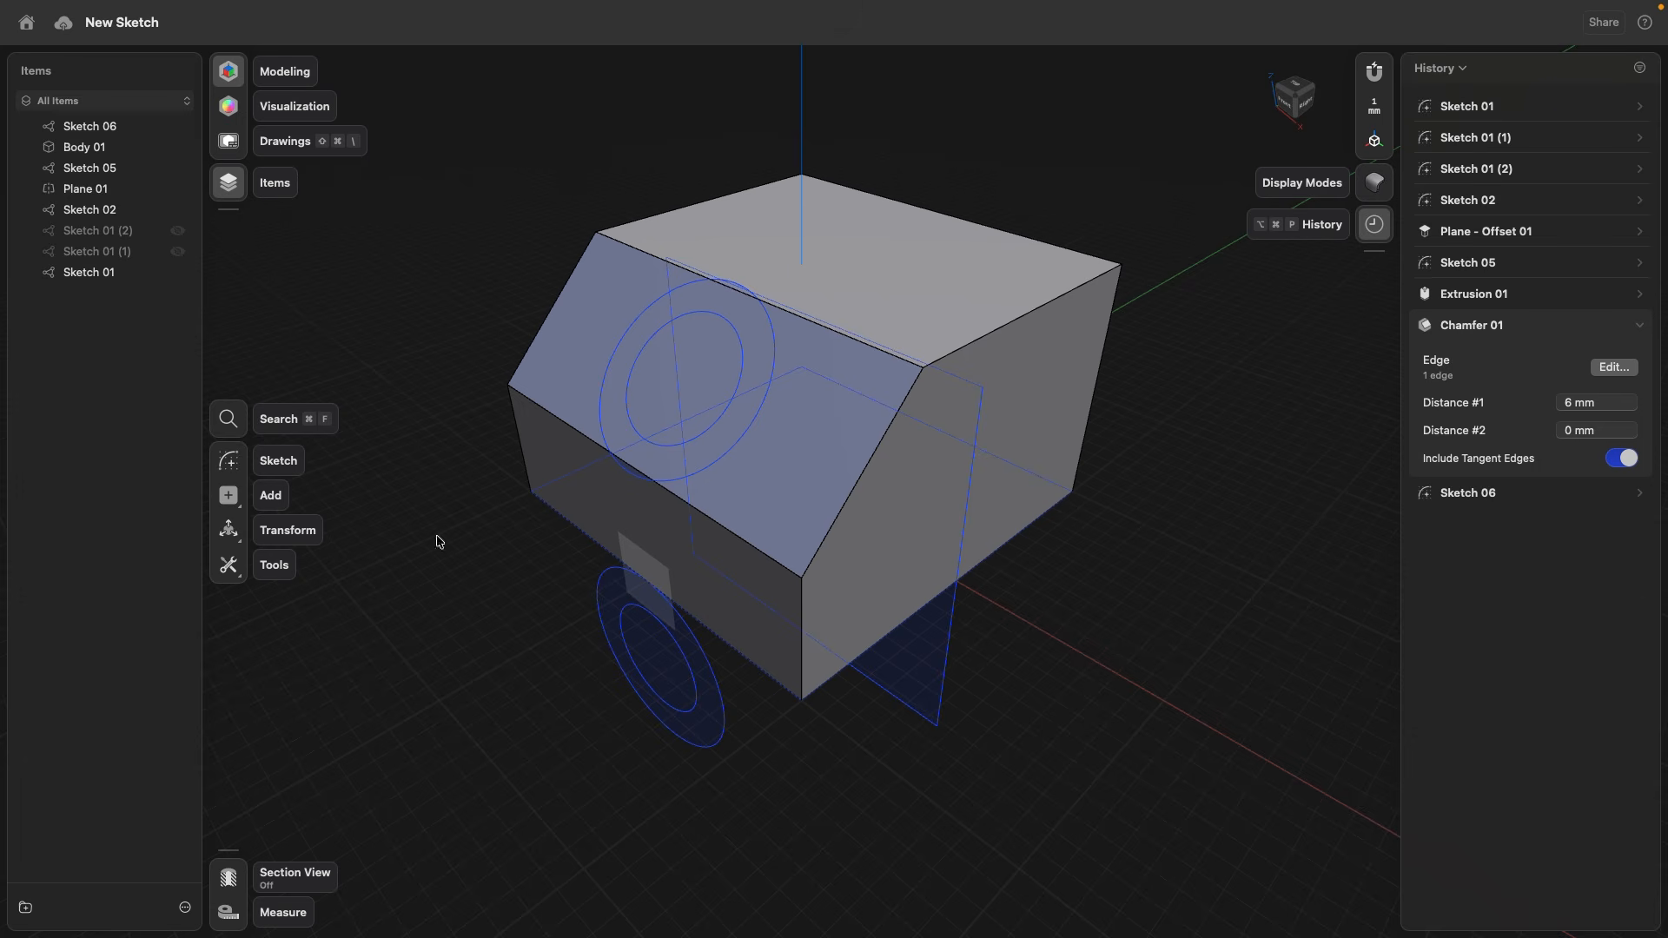
Step: Move Body 01 backward along the green axis, clear of the sketches, and deselect it
click(132, 147)
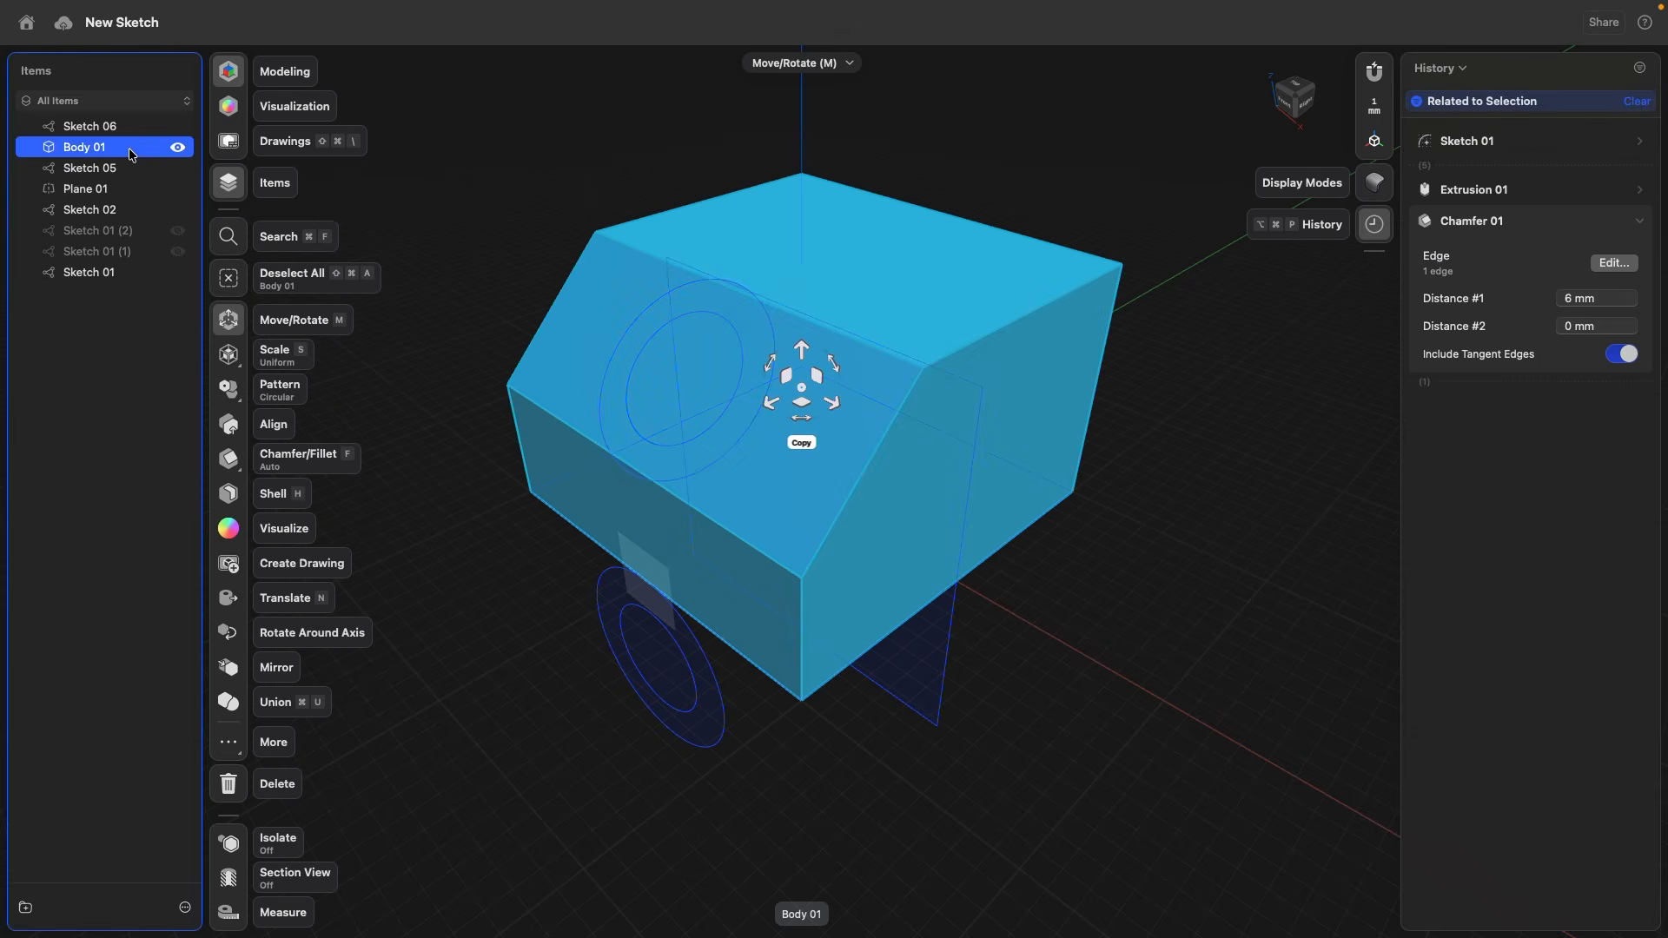
drag(771, 404, 1032, 301)
right_drag(1099, 486, 1103, 447)
middle_drag(1104, 446, 929, 566)
click(905, 683)
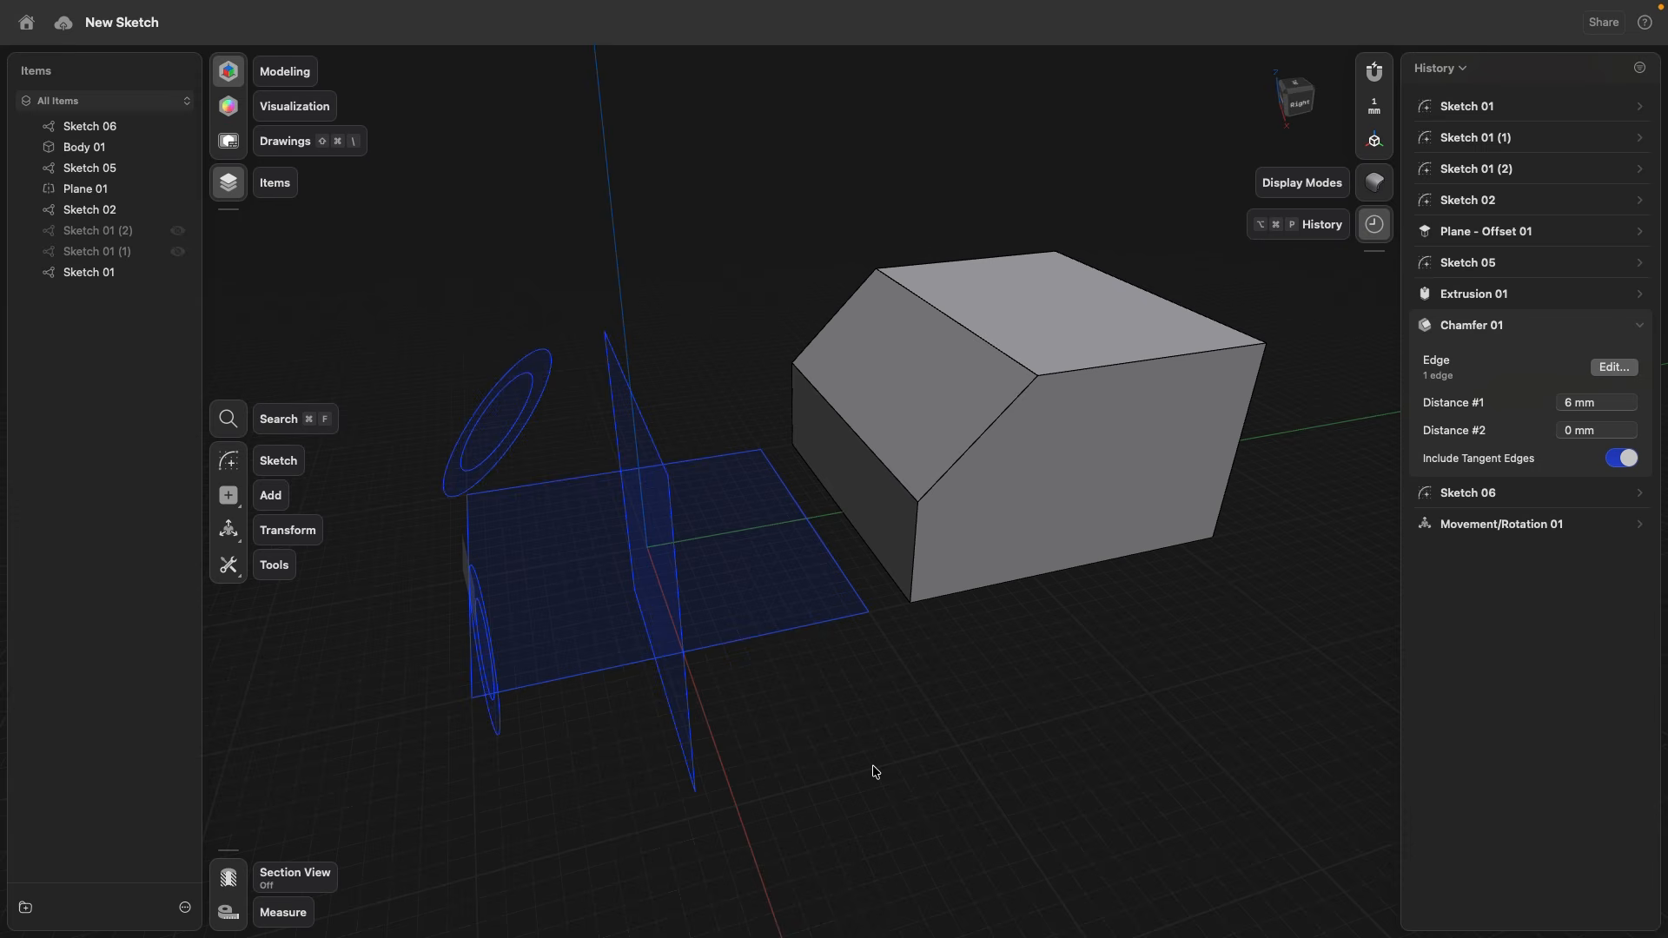
Step: Reorder the history so Movement/Rotation 01 comes before Sketch 06, and edit that movement to tilt the body
click(1640, 326)
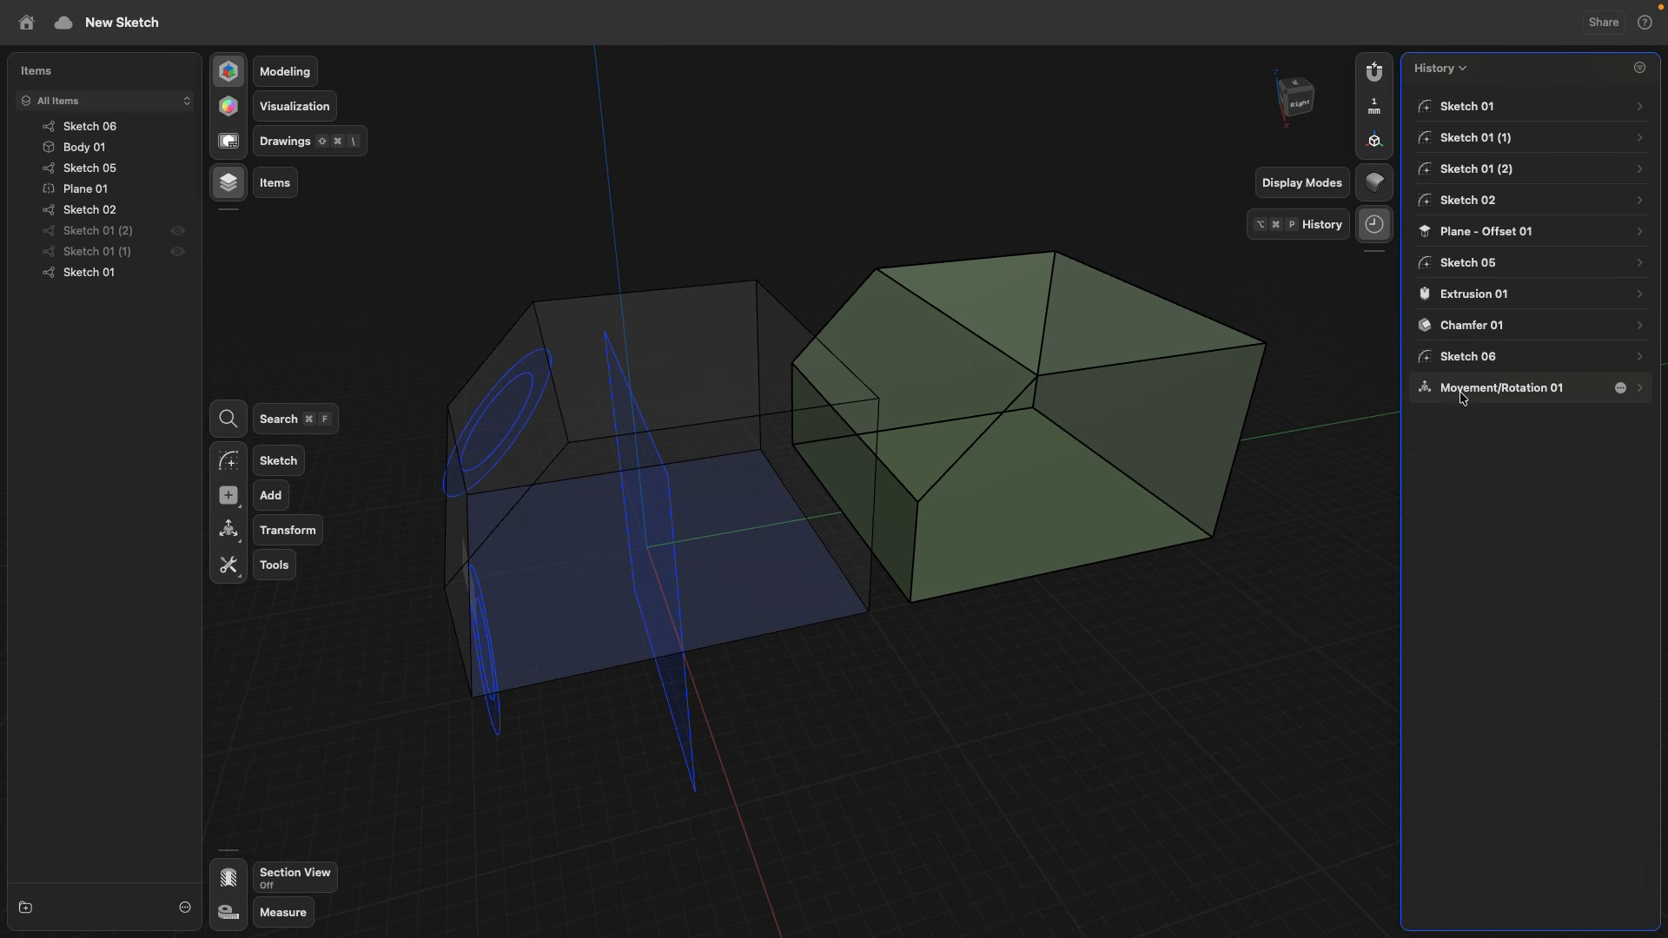
drag(1466, 361, 1477, 404)
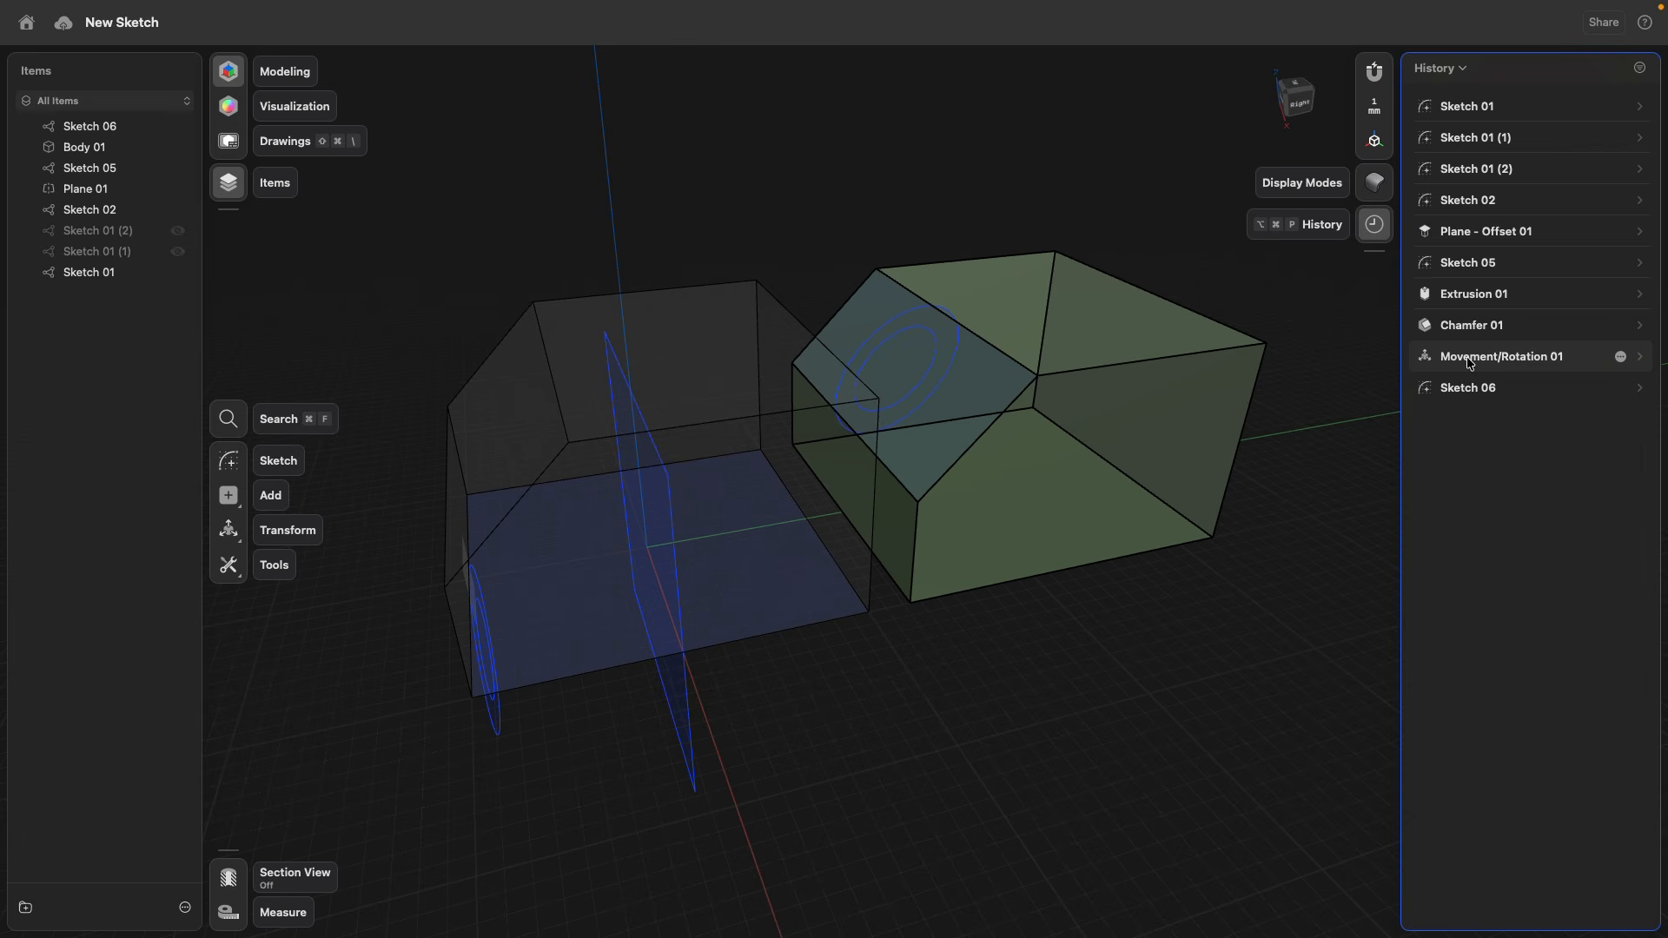
click(1469, 363)
drag(923, 409, 908, 317)
click(994, 584)
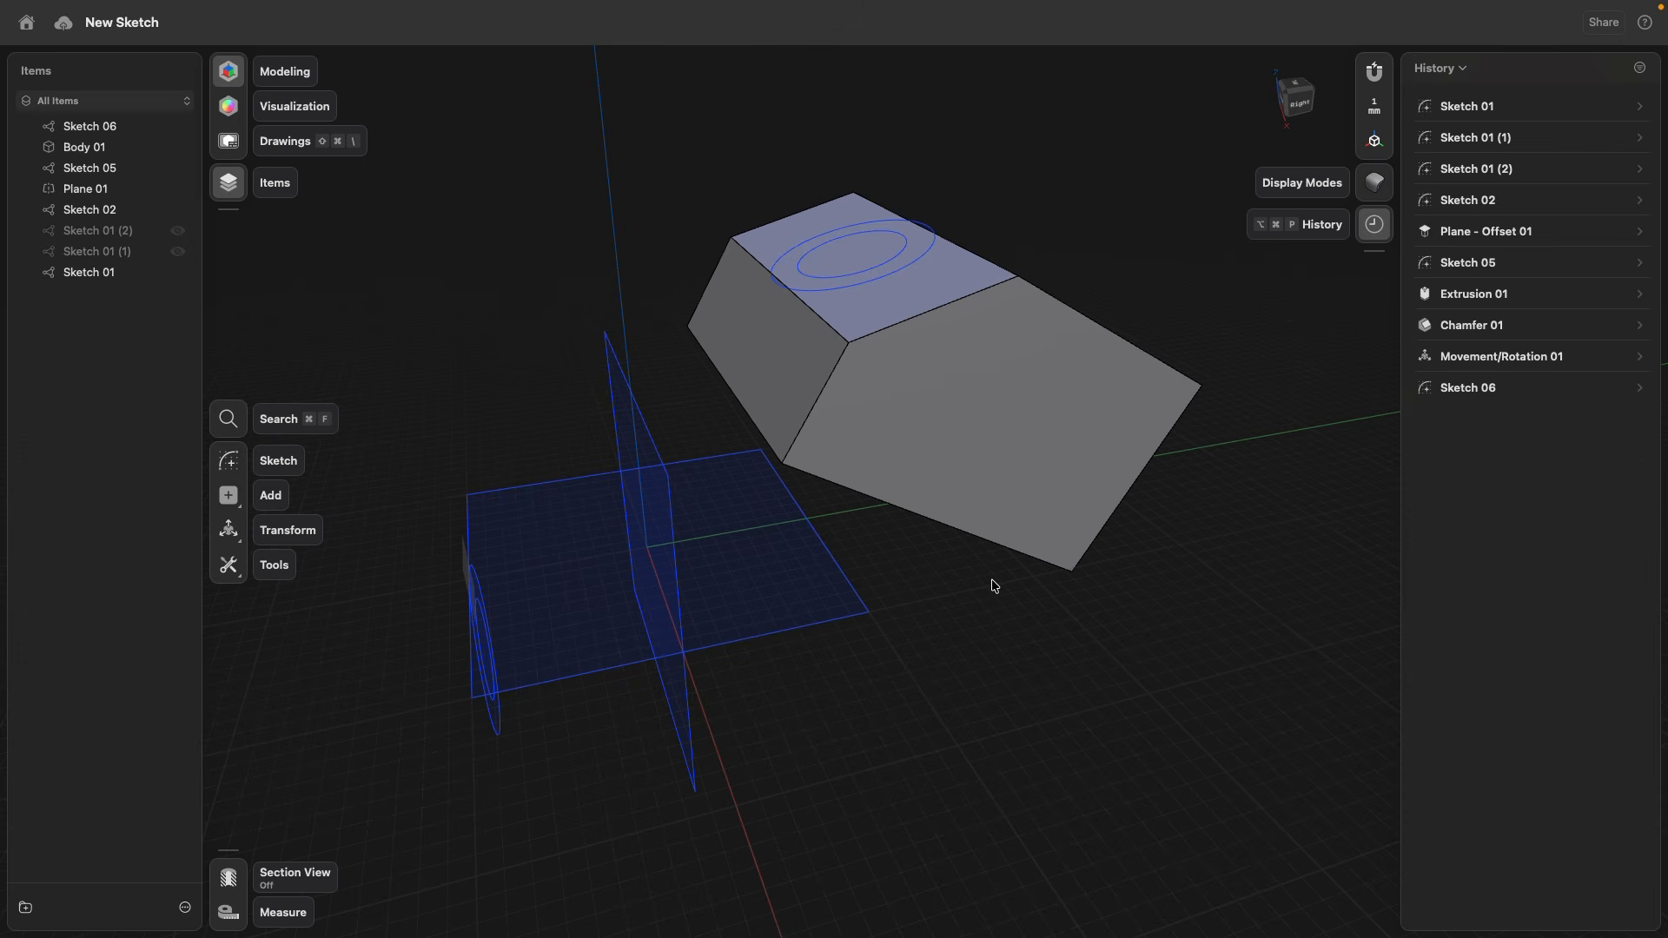